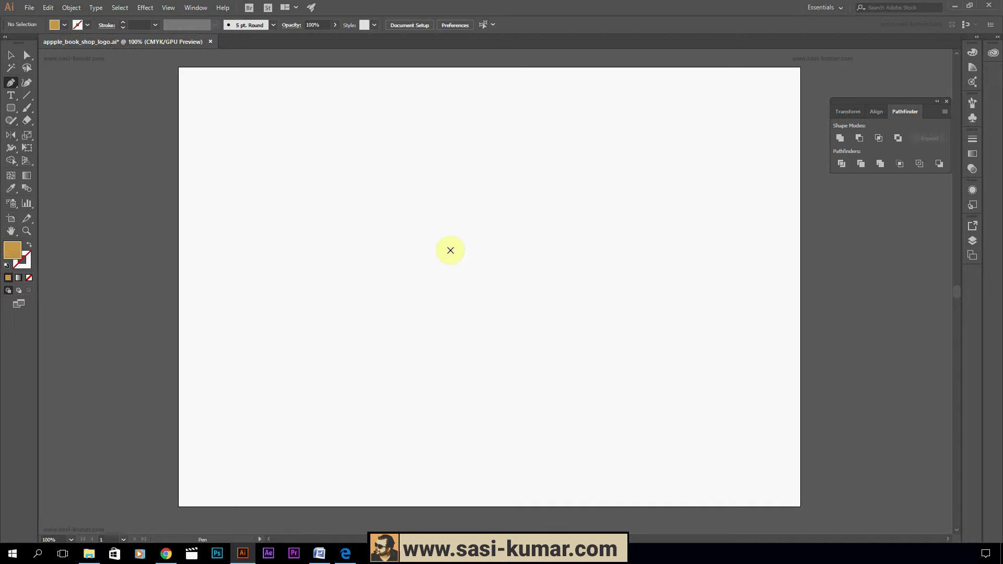
Draw a closed book-page shape about 129 pt wide and 189 pt tall with the Pen tool, using arched upper and lower edges and a straight right side
left_click(484, 223)
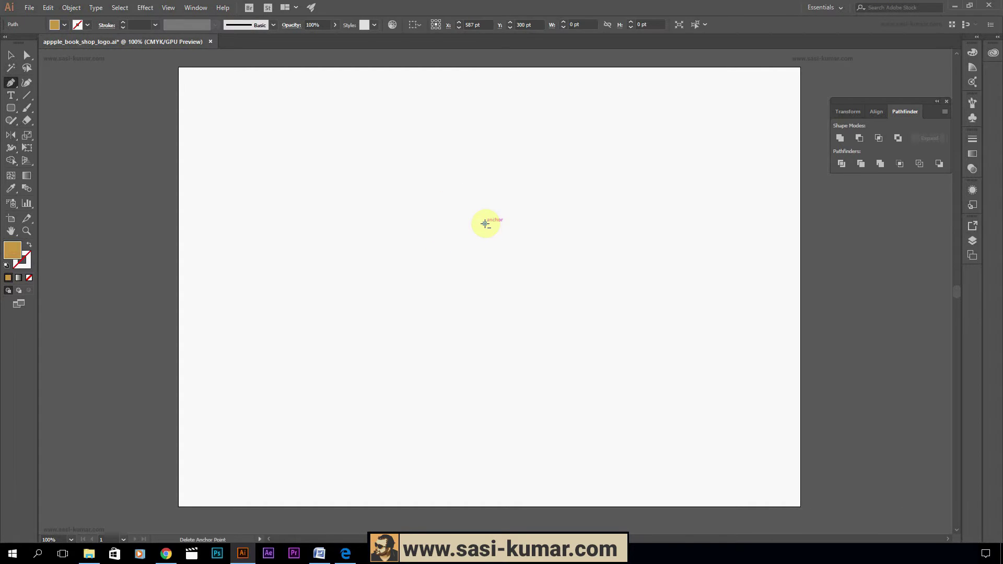
left_click(551, 202)
left_click_drag(552, 202, 602, 211)
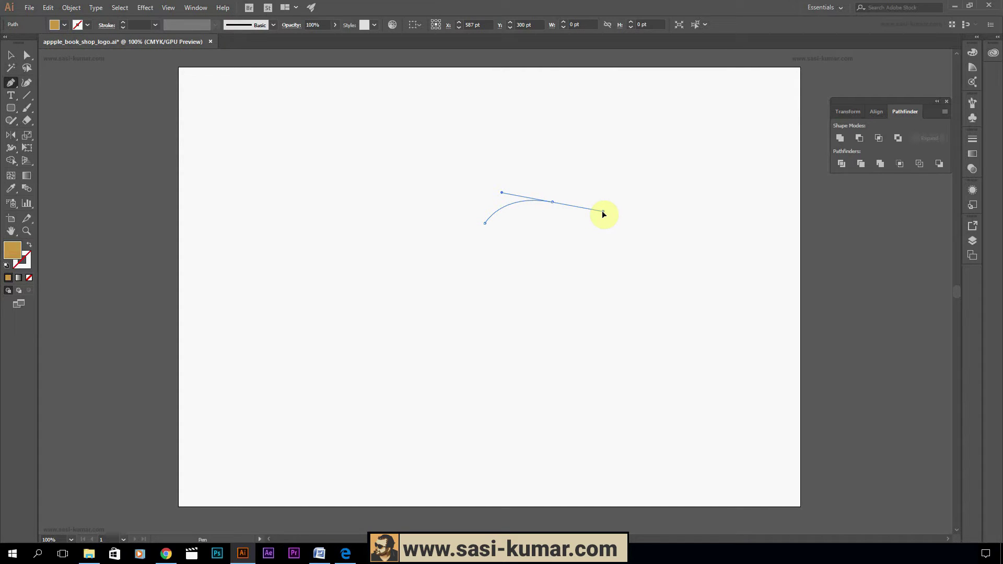
left_click_drag(603, 211, 602, 211)
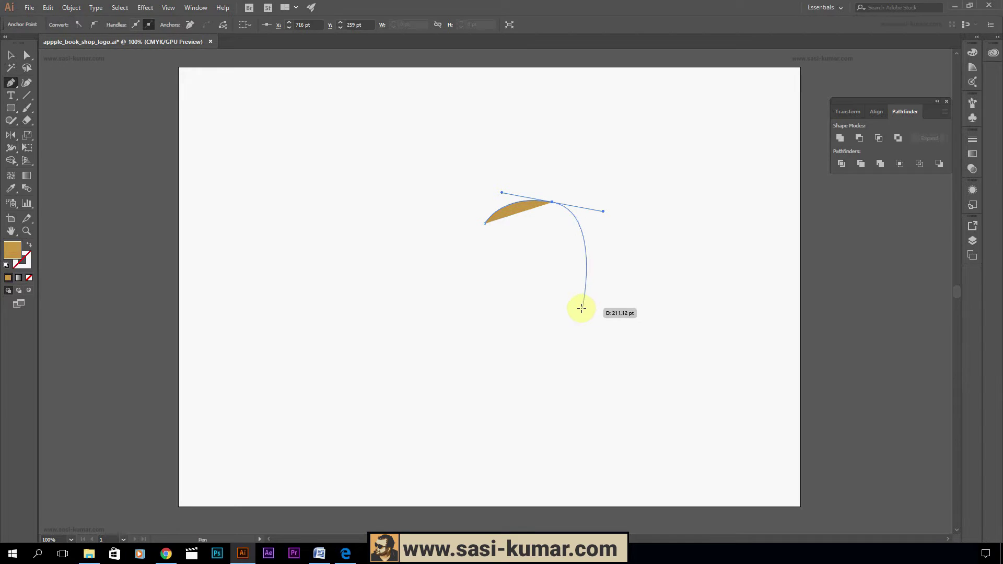
left_click(552, 202)
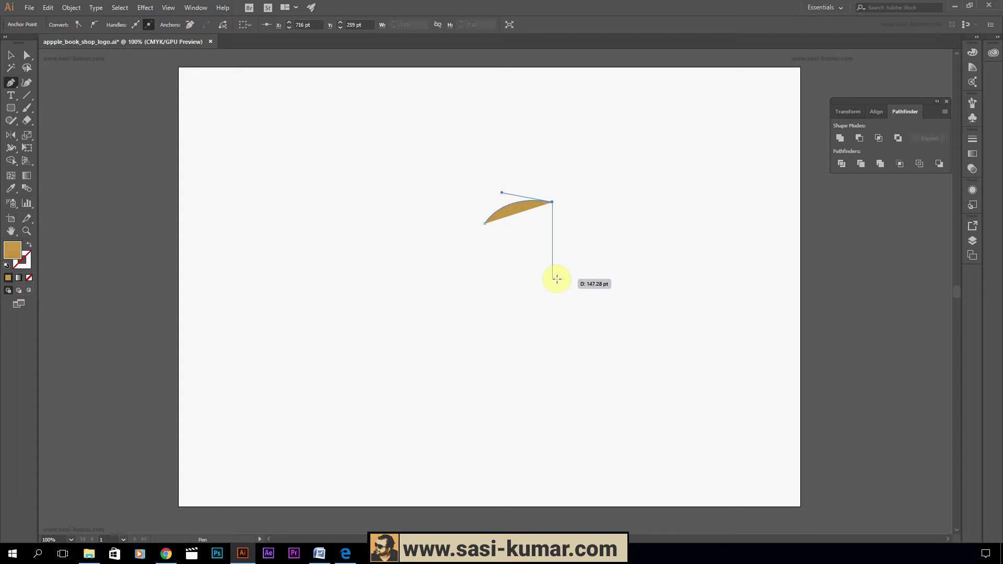
left_click(556, 278)
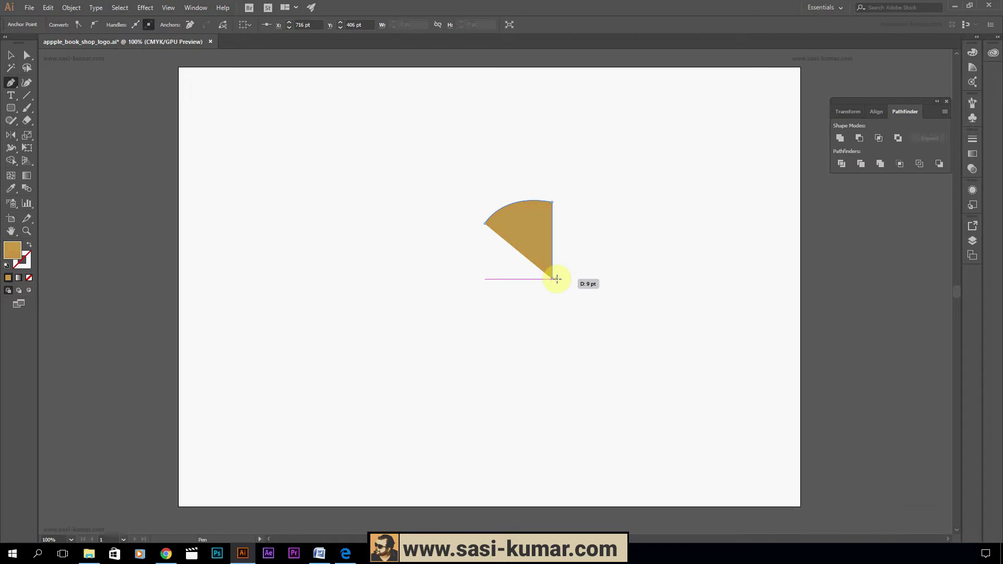
left_click(490, 299)
left_click_drag(490, 301, 477, 335)
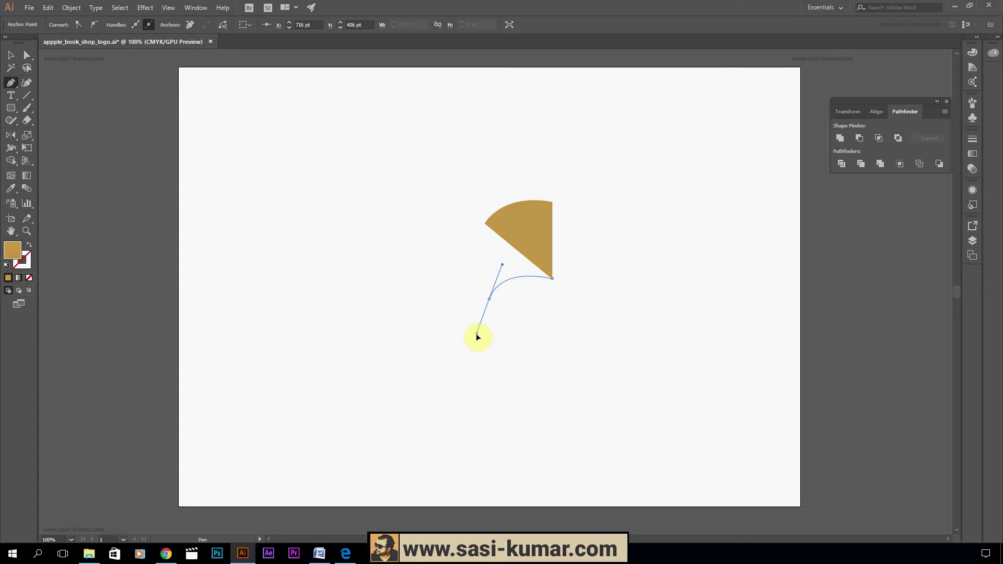
left_click_drag(476, 335, 477, 335)
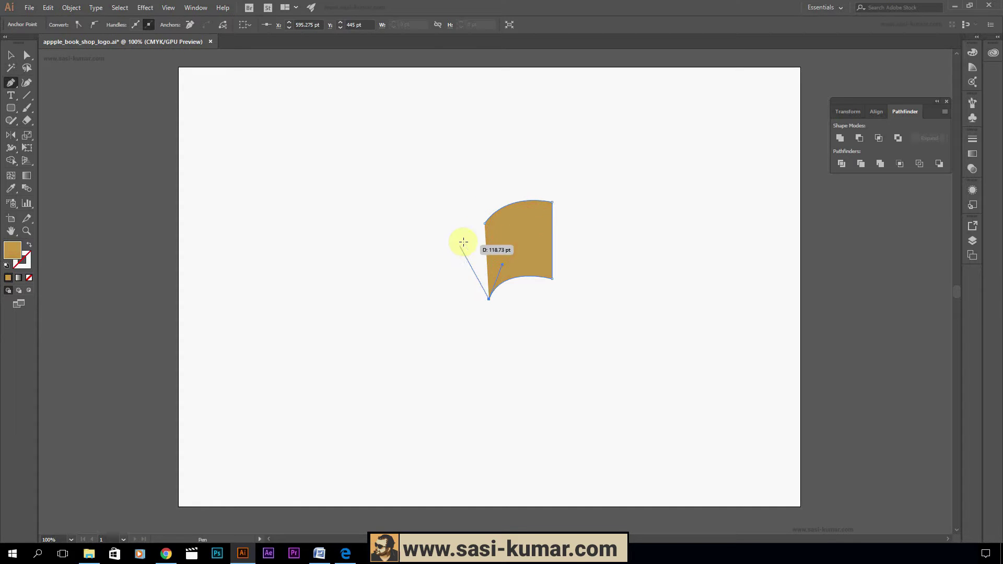
left_click(484, 224)
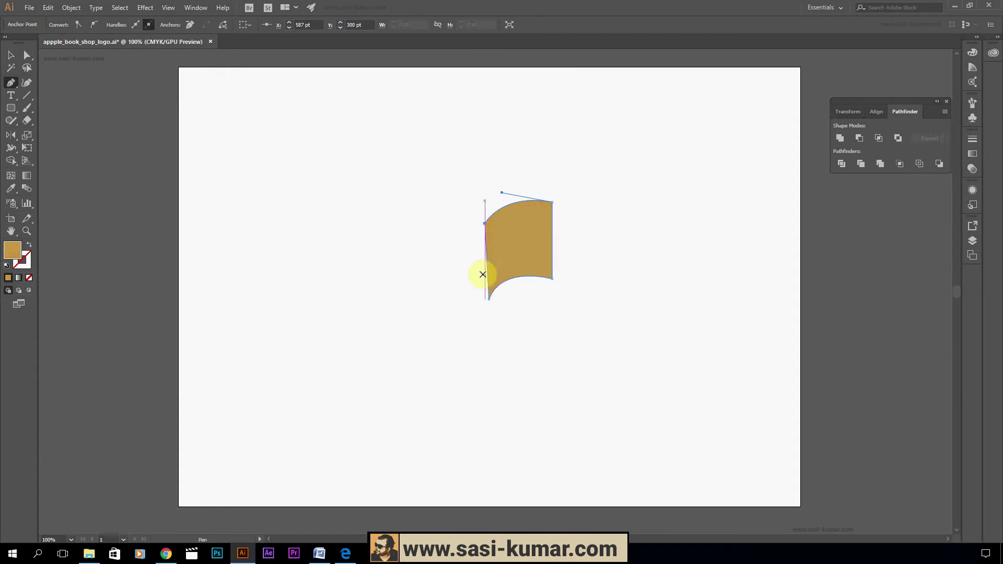
Align the page's two left corner anchors by their horizontal centers, and move the whole shape slightly right and down
left_click(27, 55)
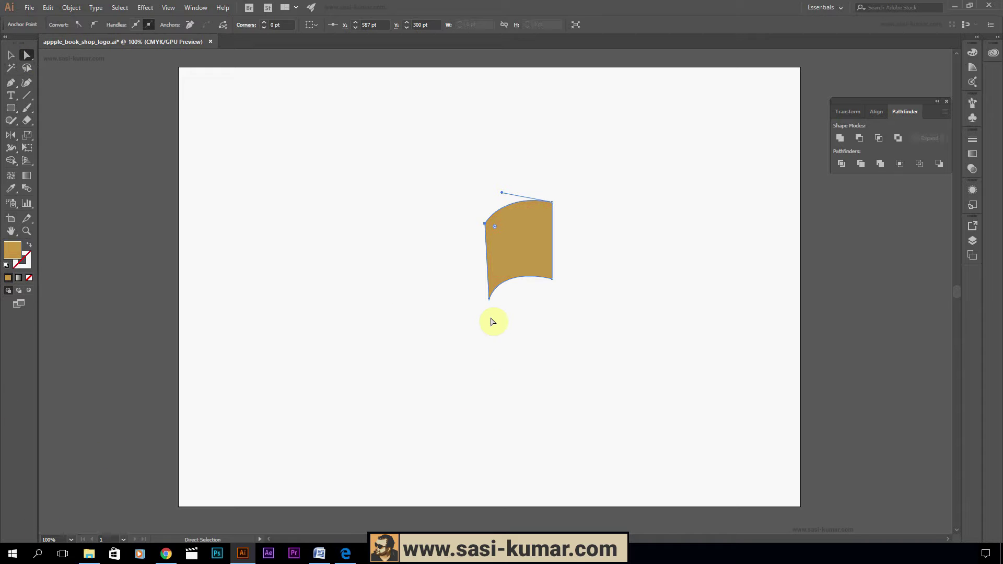
left_click_drag(493, 312, 479, 215)
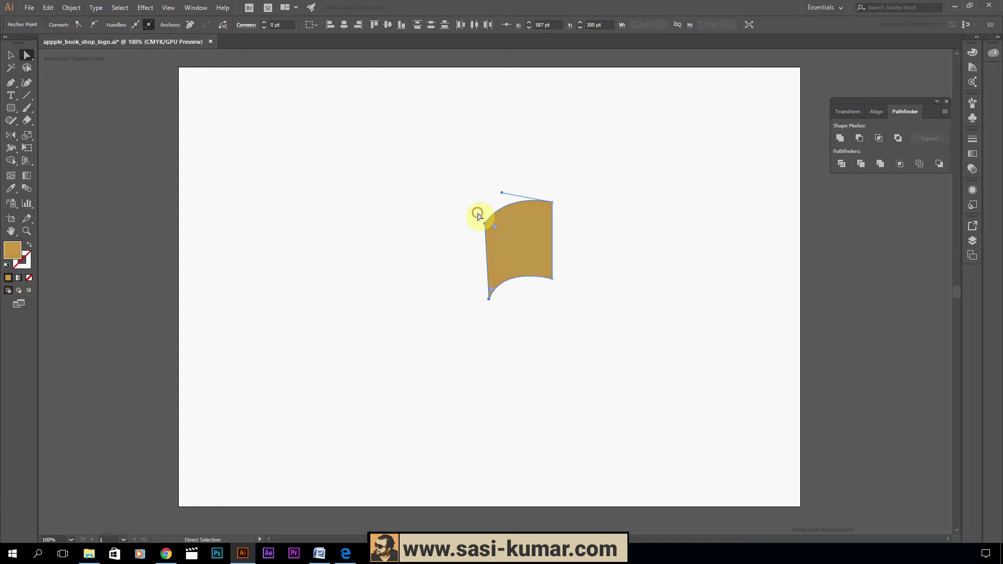
left_click(342, 25)
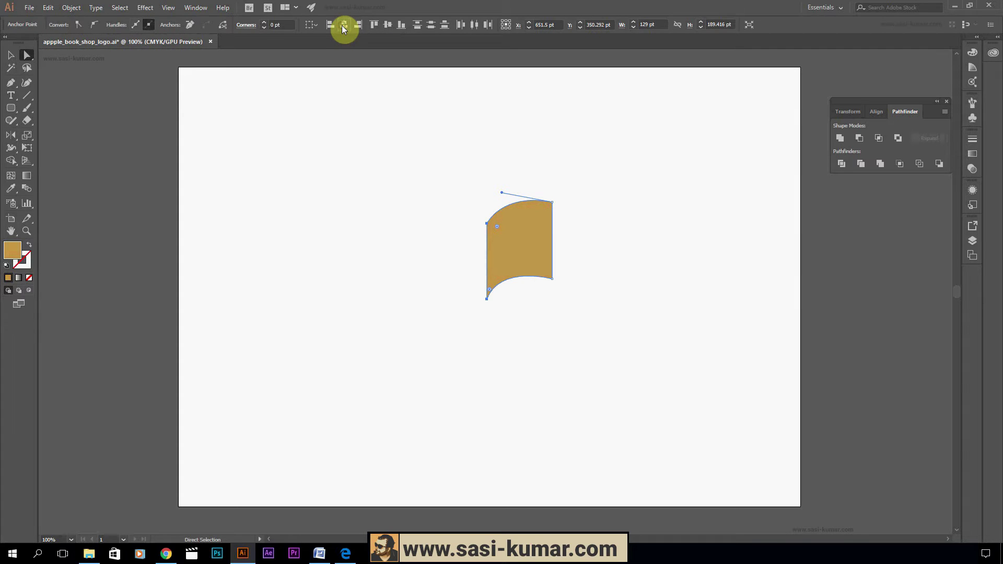
left_click(12, 55)
left_click_drag(526, 232, 548, 239)
left_click(657, 260)
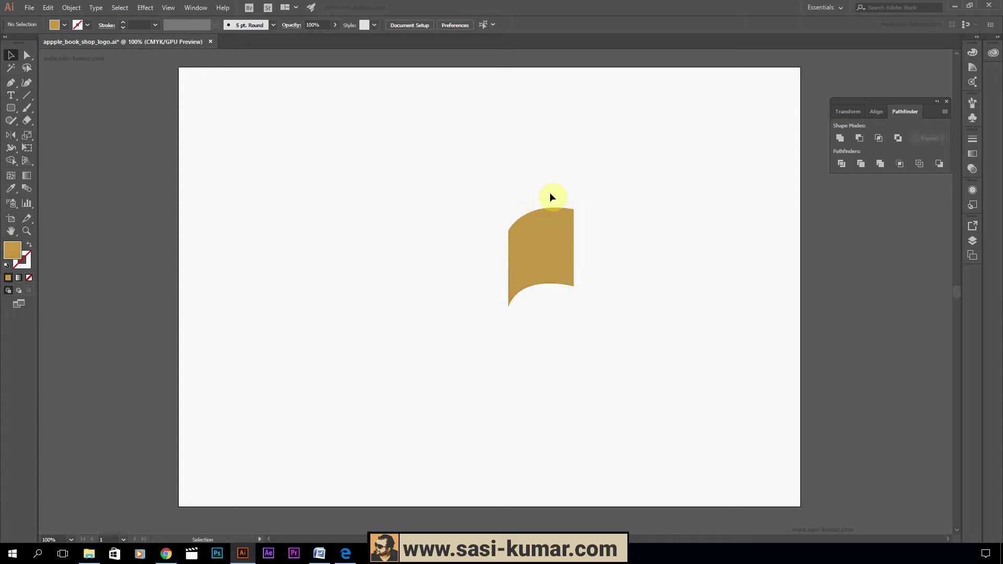
Draw a curved second-page strip about 112 pt wide just above the page's arched edge, tapering to a point at its left corner
key("ctrl+plus")
key("ctrl+plus")
key("ctrl+plus")
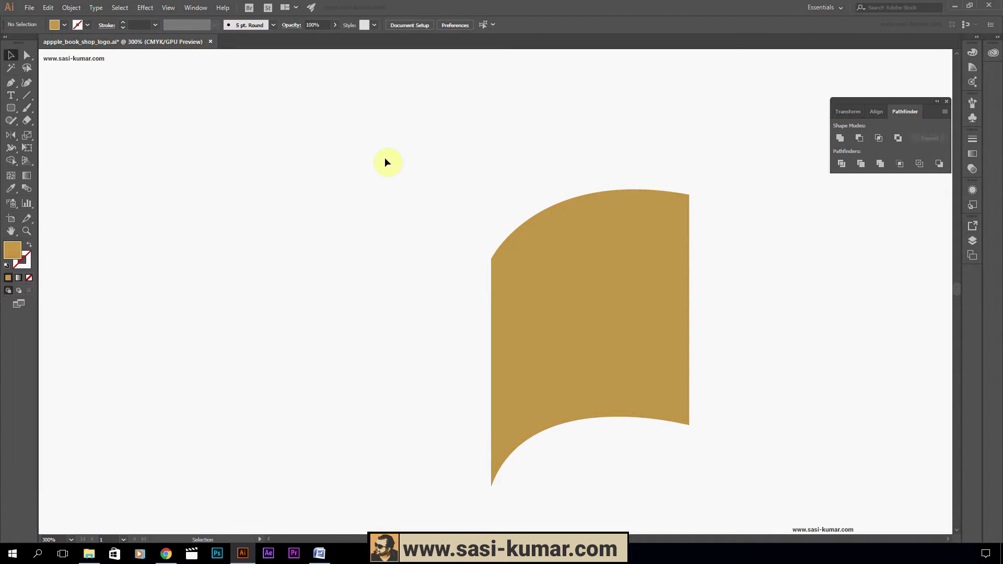
left_click(10, 83)
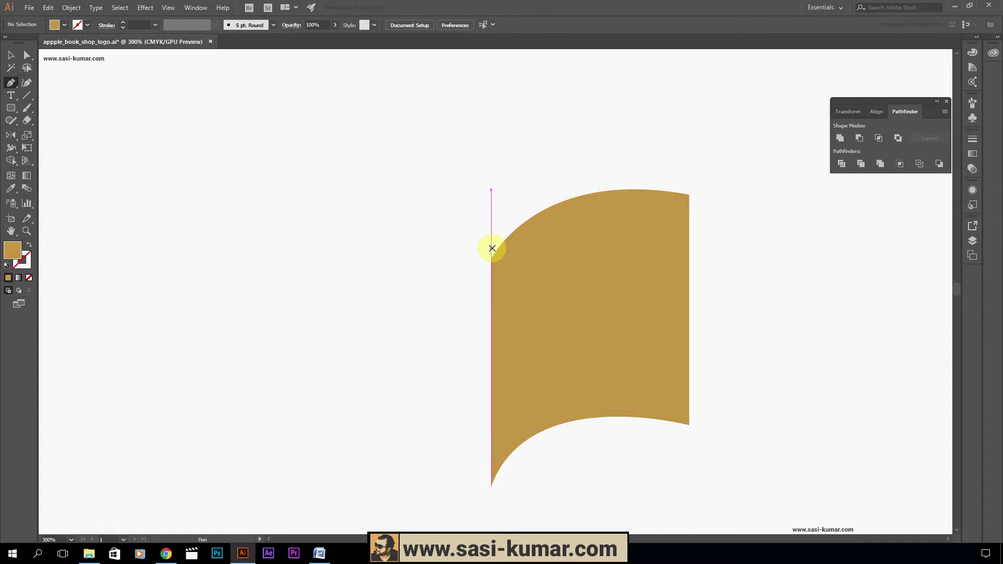
left_click(492, 251)
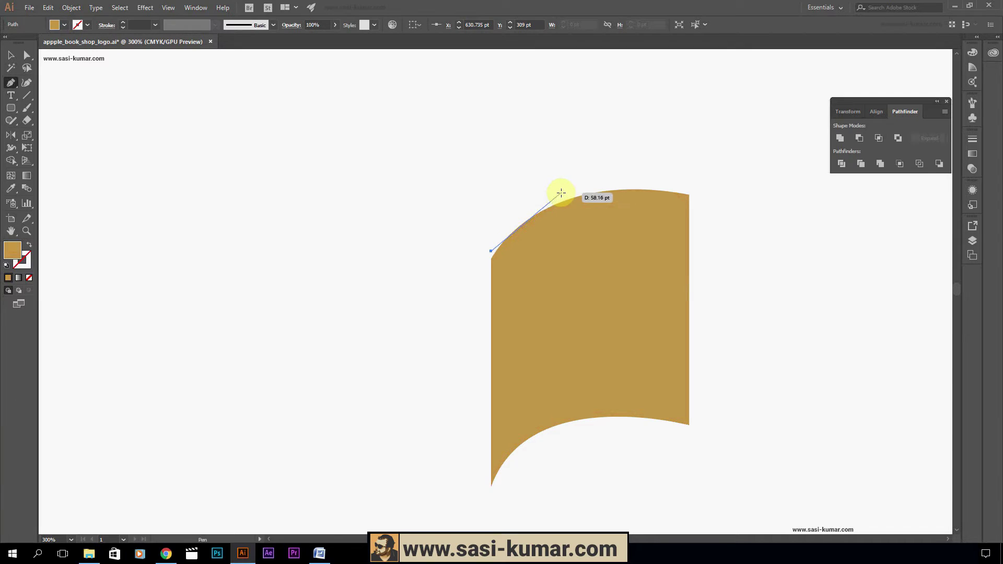
left_click_drag(573, 189, 618, 181)
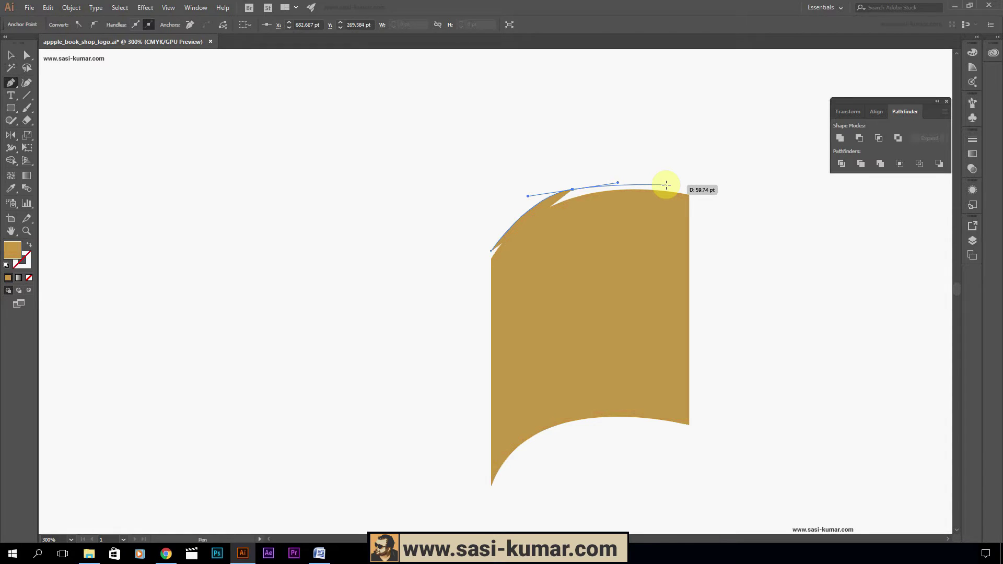
left_click(666, 184)
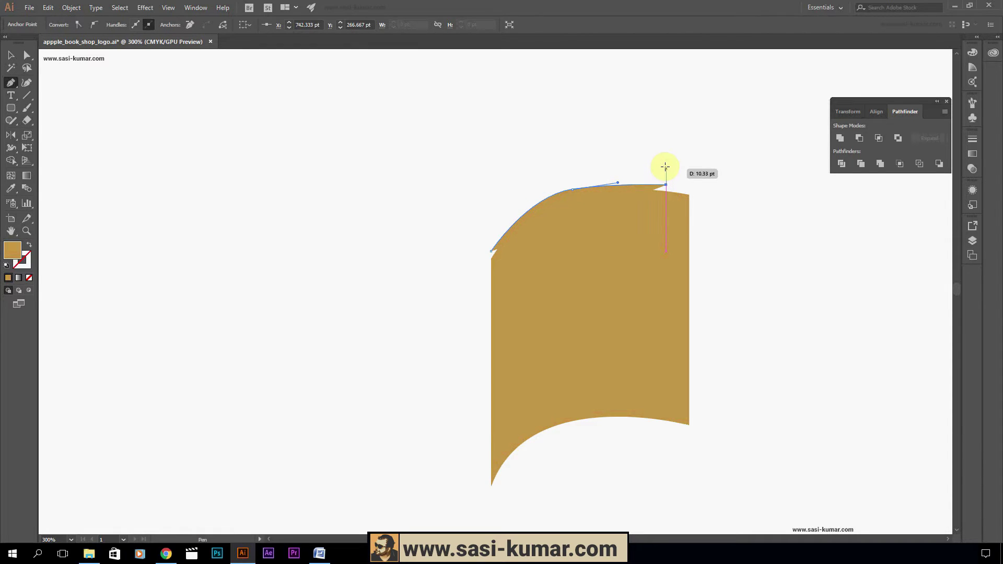
left_click(666, 161)
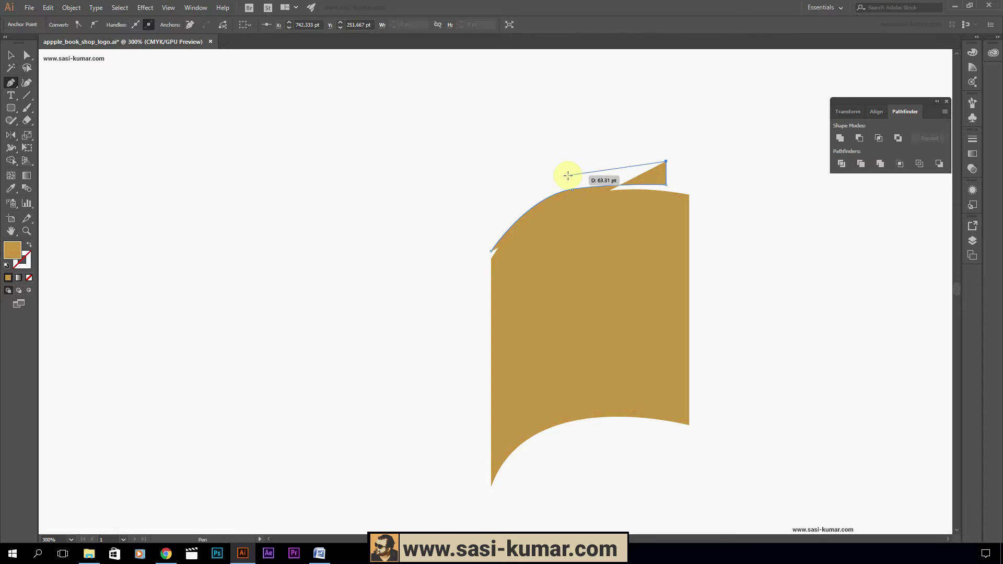
left_click_drag(568, 175, 527, 194)
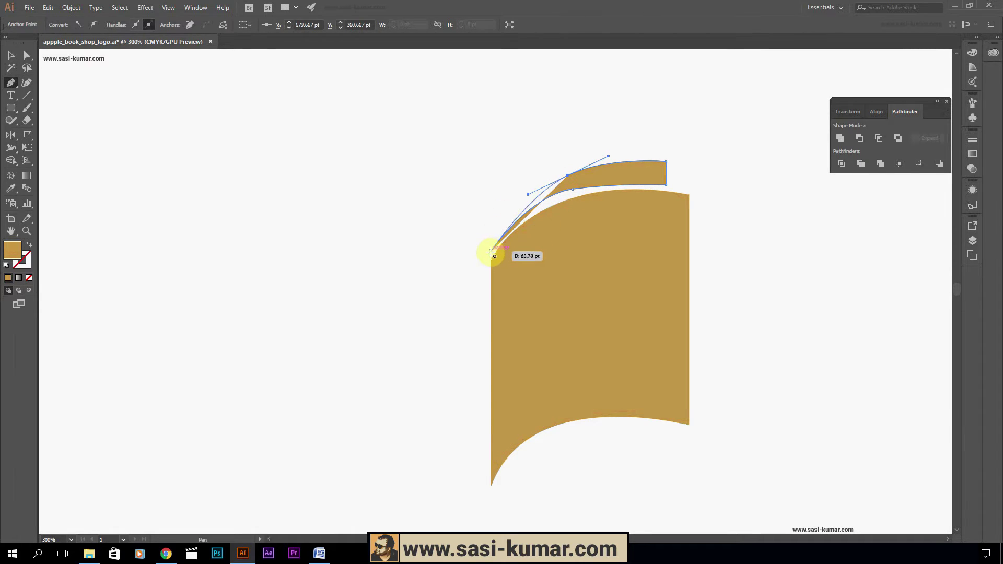
left_click_drag(490, 252, 485, 285)
Reshape the strip's lower curve to follow the page's arch, and raise the strip's right-end corners slightly
left_click(26, 55)
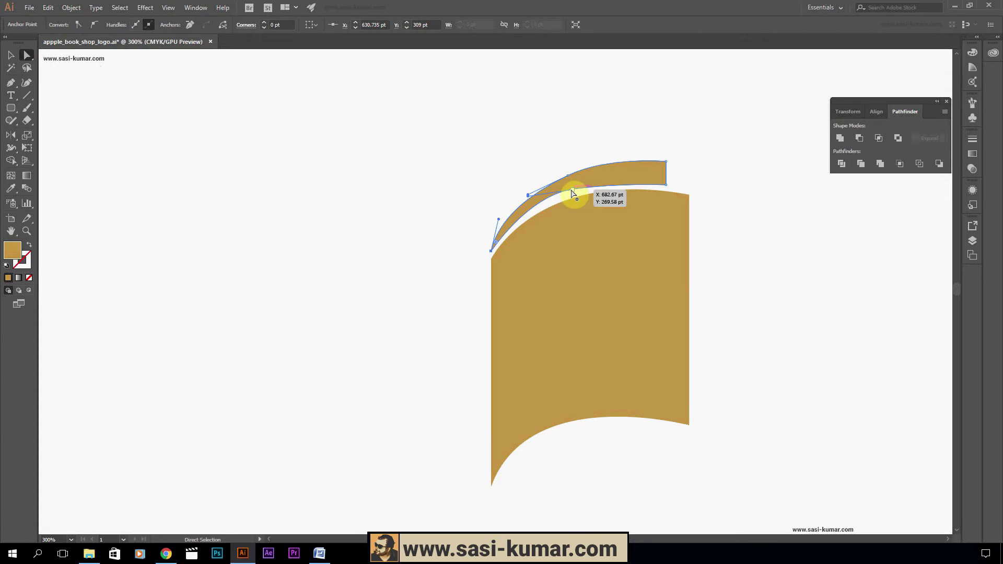
left_click(571, 189)
left_click_drag(526, 198, 525, 202)
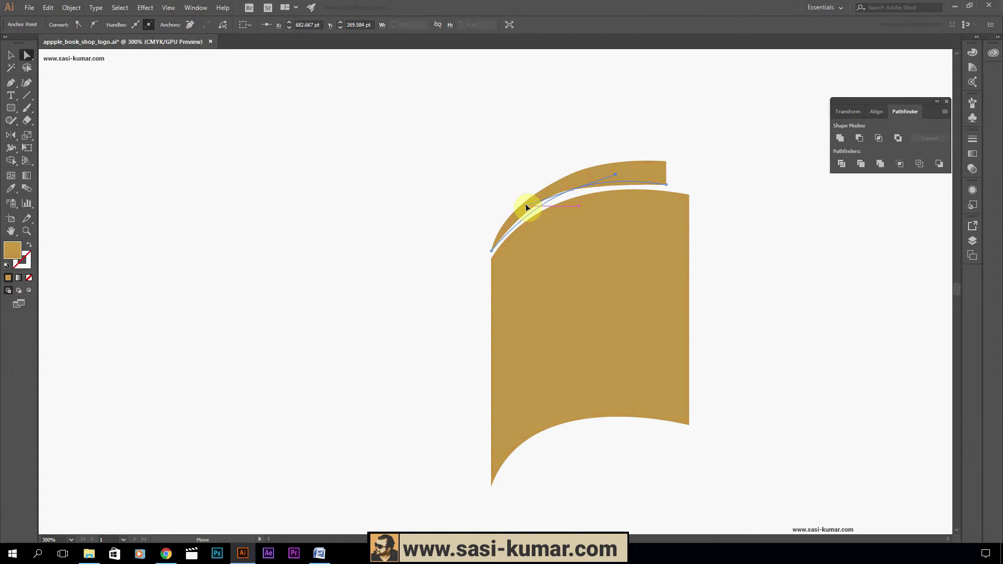
left_click_drag(619, 180, 665, 155)
Smooth the strip's upper curve by adjusting the direction handle at its pointed left tip, and deselect it
left_click(569, 175)
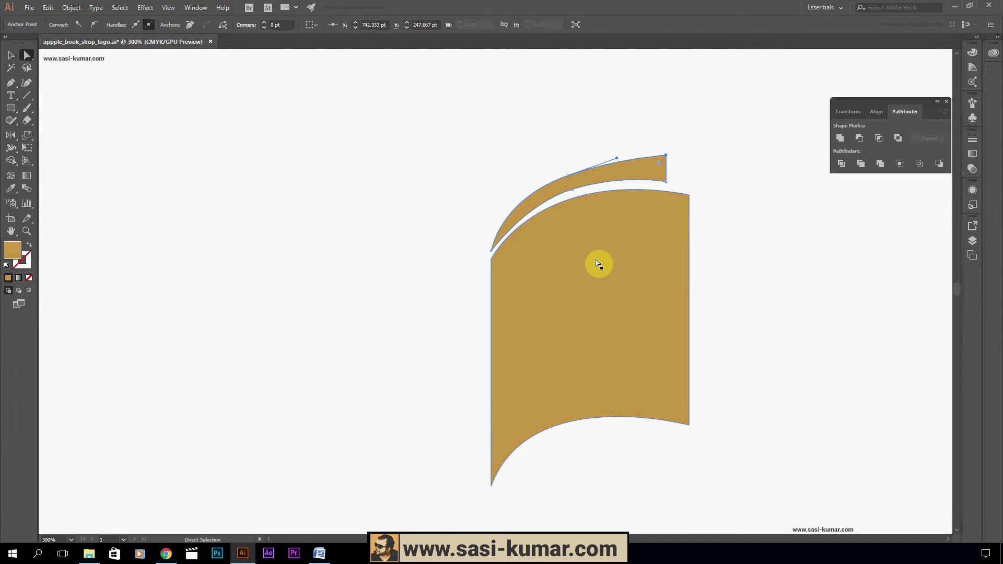
left_click_drag(573, 190, 568, 175)
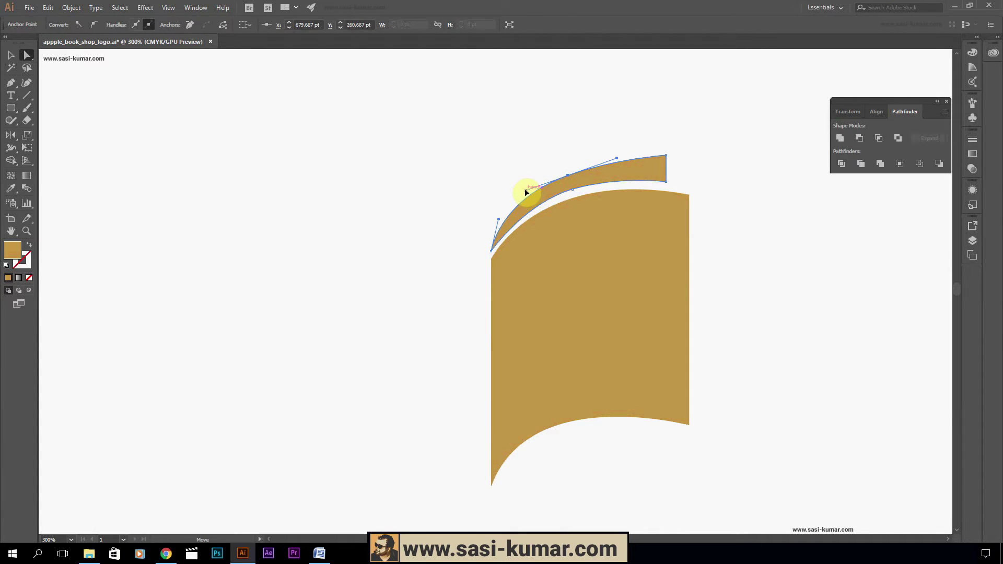
left_click_drag(492, 252, 493, 252)
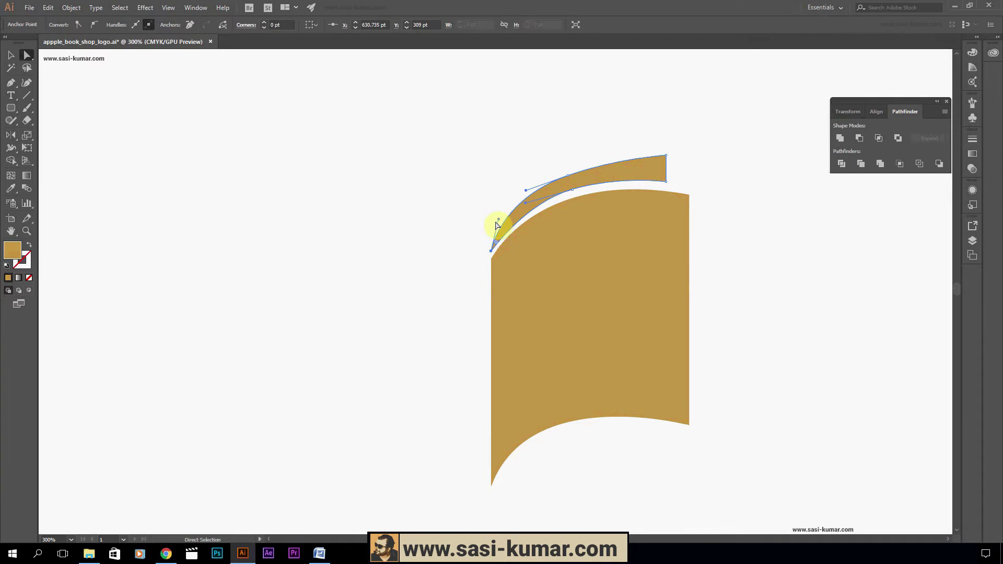
left_click_drag(498, 219, 507, 210)
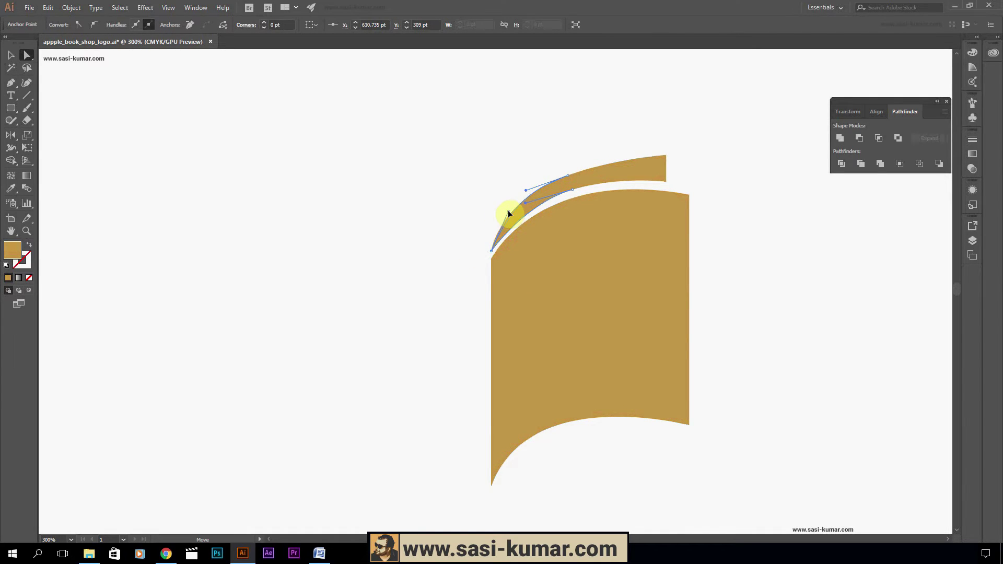
left_click(10, 54)
left_click(393, 168)
left_click(636, 171)
left_click(462, 197)
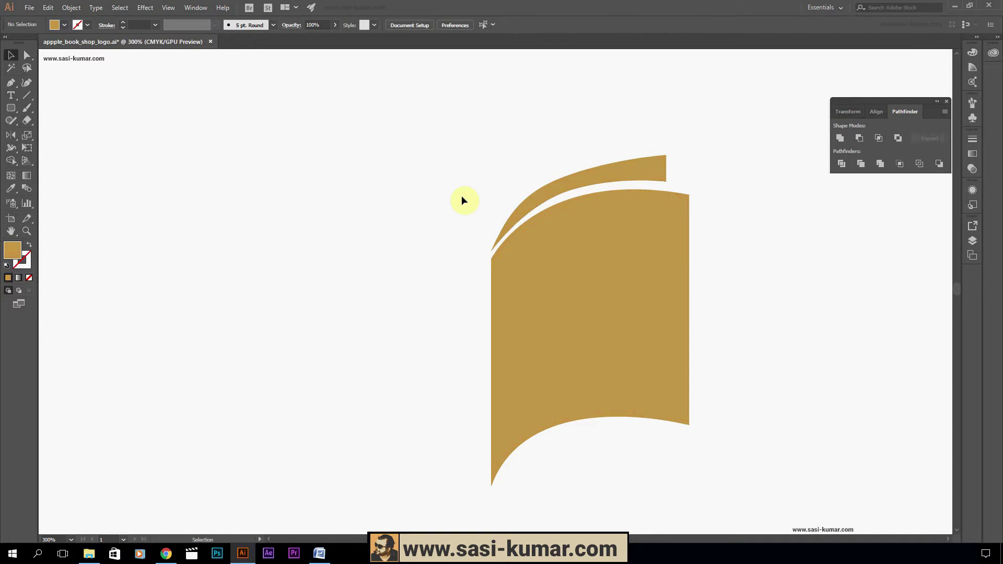
Refine the strip's lower edge by lengthening the left handle of its middle anchor to even the gap above the page
left_click(544, 189)
key("ctrl+plus")
key("ctrl+plus")
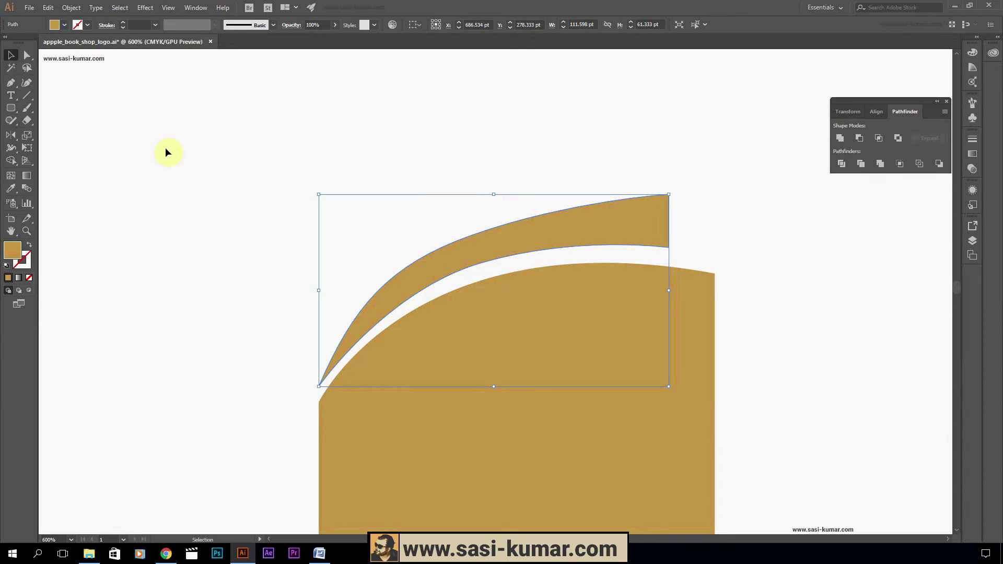
left_click(26, 54)
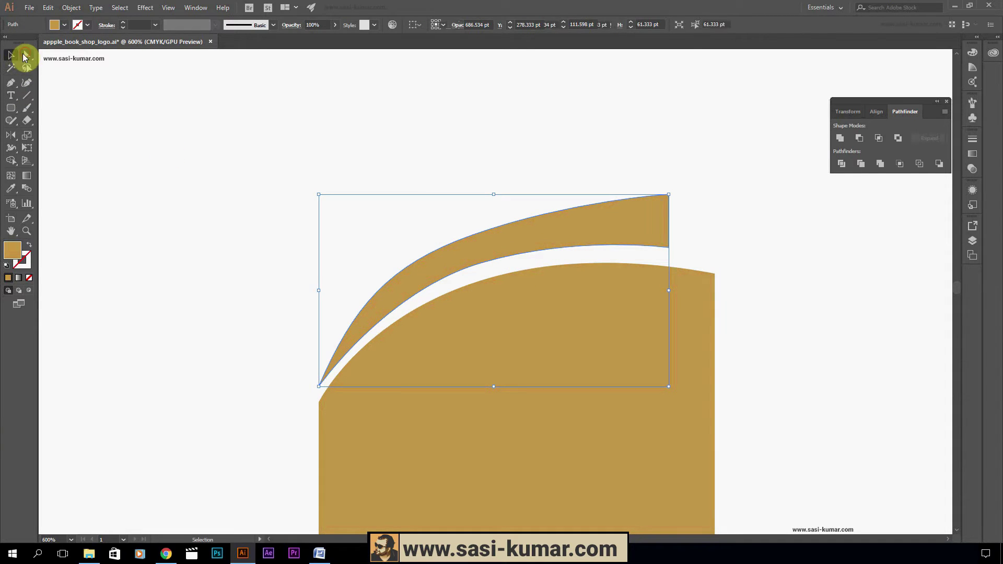
left_click(480, 266)
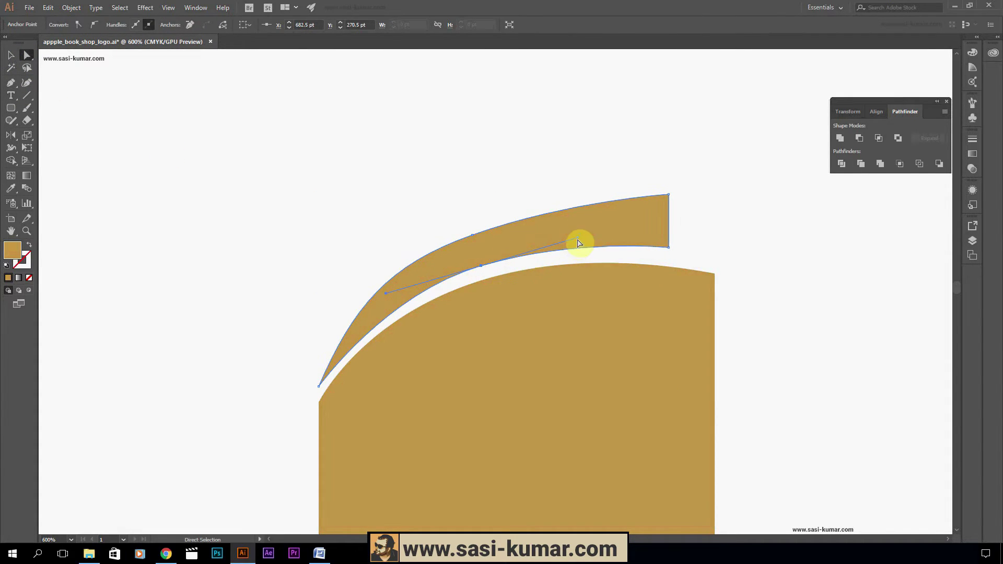
left_click_drag(386, 293, 370, 299)
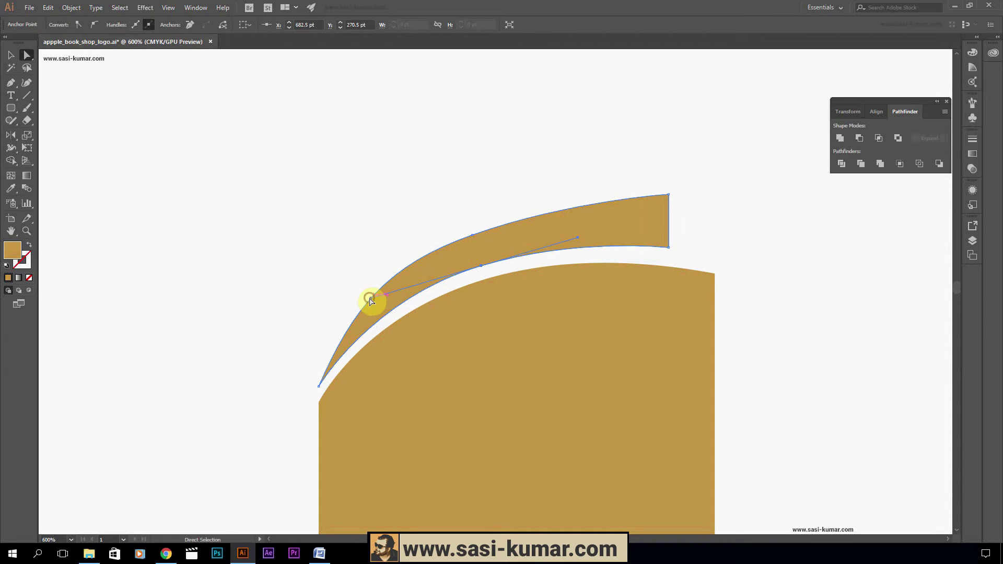
left_click(669, 247)
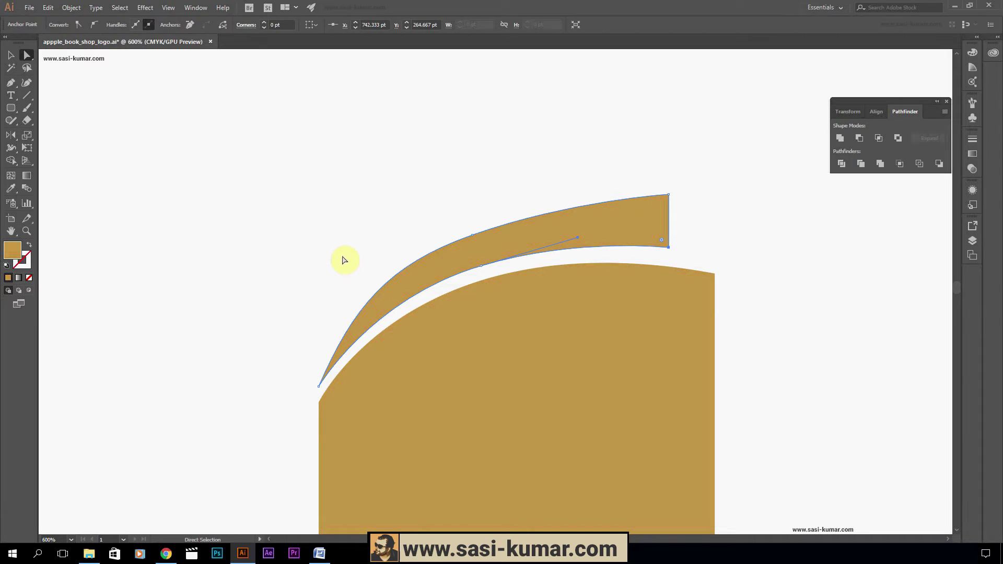
left_click(11, 55)
left_click(171, 111)
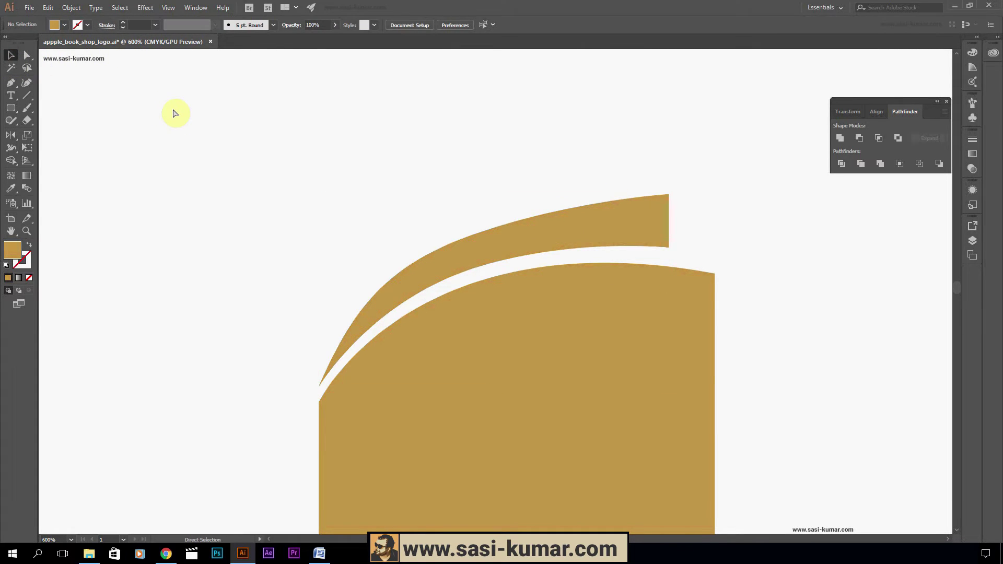
key("ctrl+minus")
key("ctrl+minus")
left_click_drag(382, 207, 392, 158)
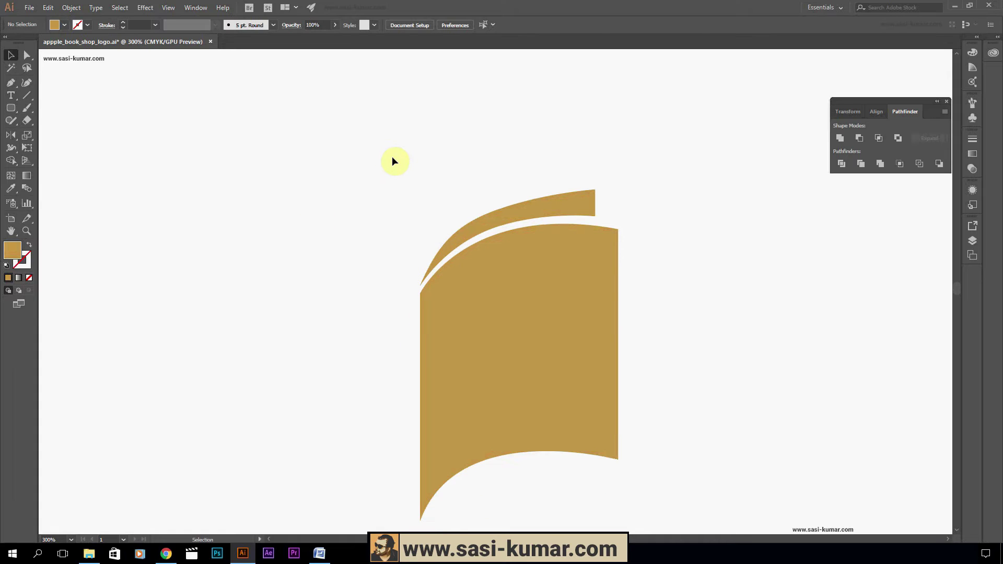
left_click(530, 206)
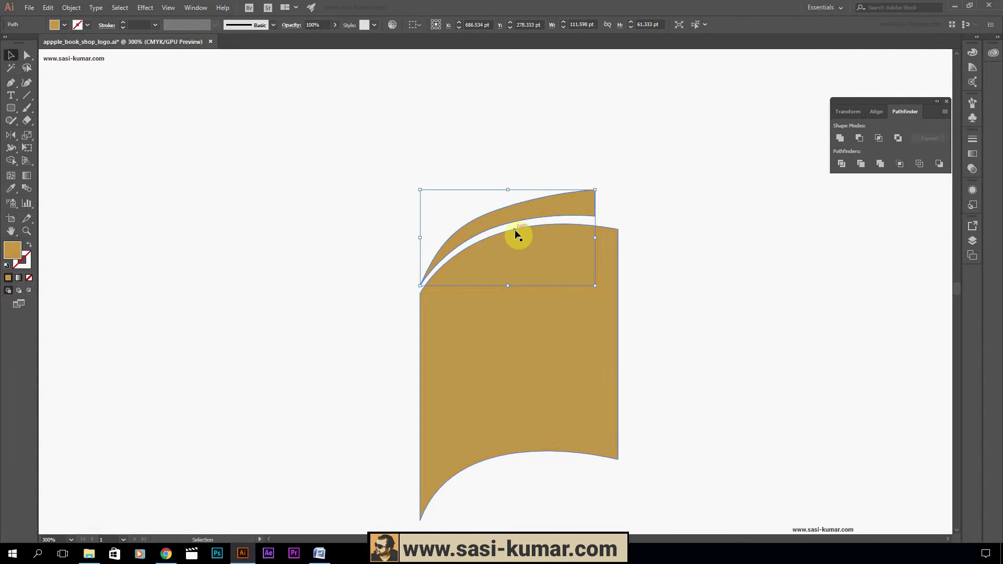
left_click(105, 103)
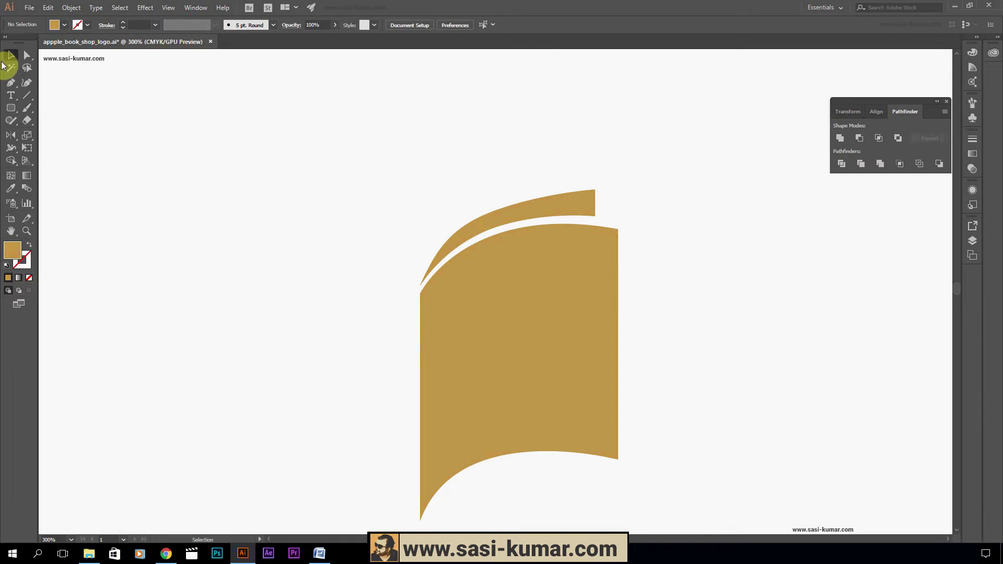
Draw a third curved page strip about 88 pt wide just above the second strip, tapering to a point at its left corner
left_click(10, 83)
key("ctrl+plus")
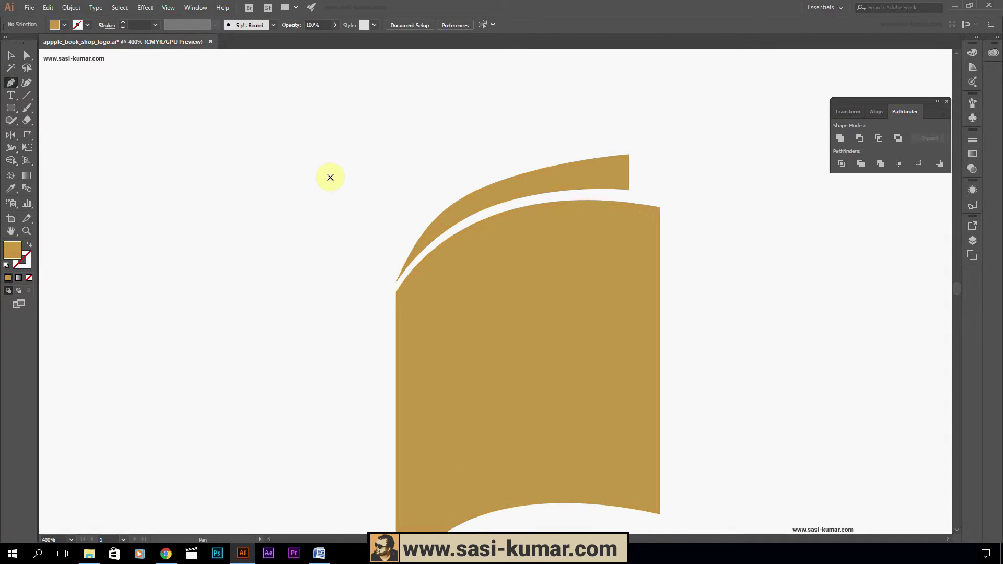
left_click(395, 267)
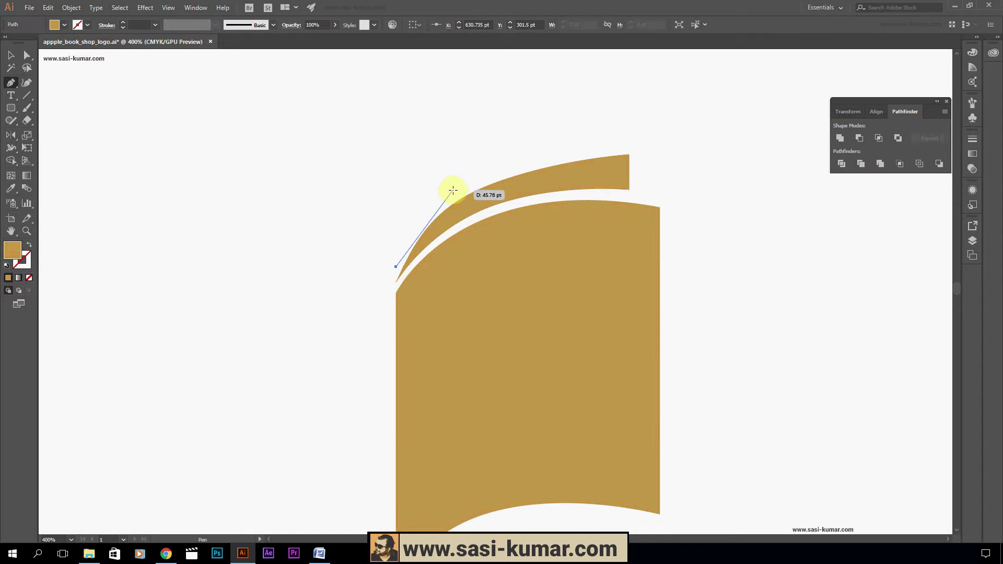
left_click_drag(458, 191, 496, 174)
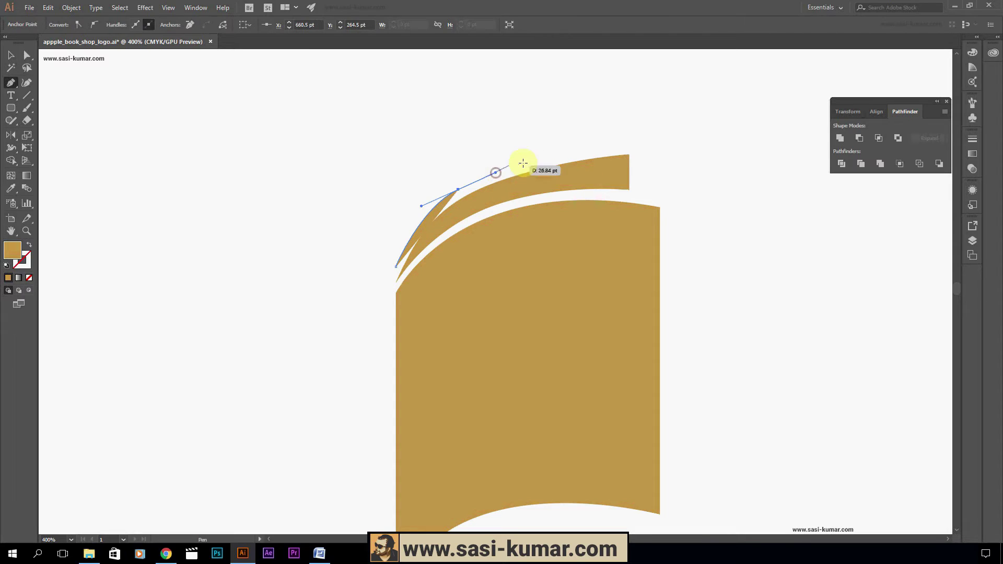
left_click(580, 151)
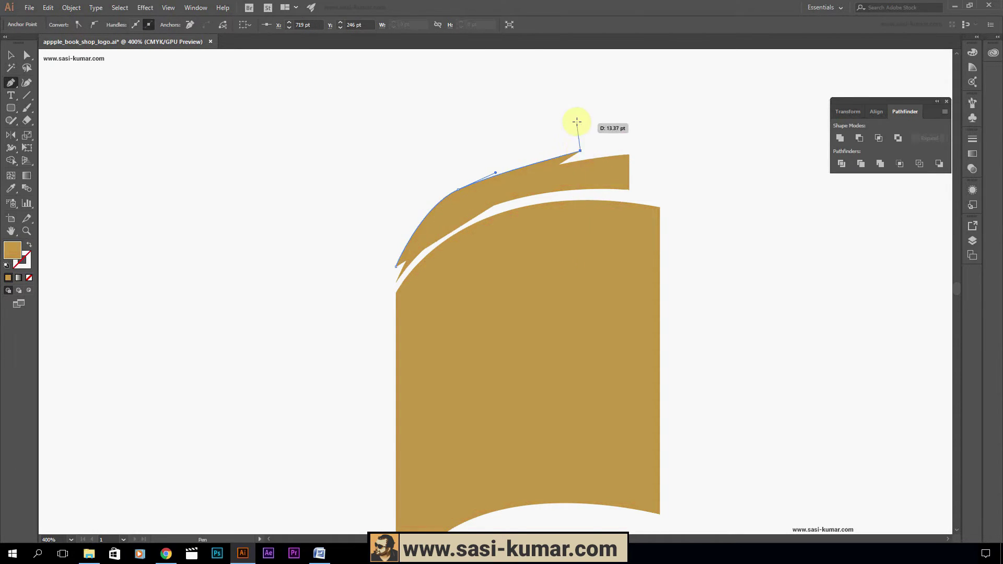
left_click(581, 116)
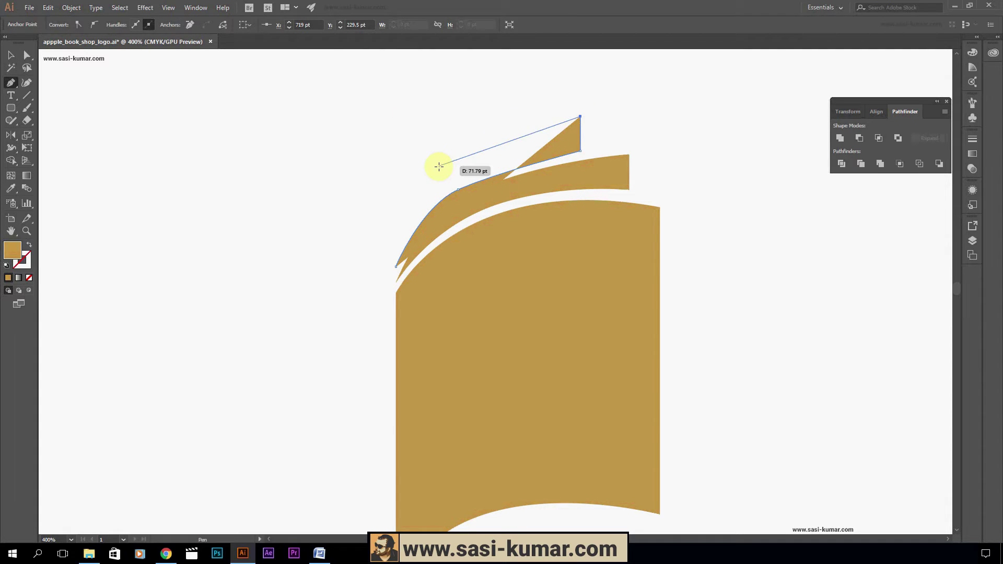
left_click_drag(450, 166, 421, 194)
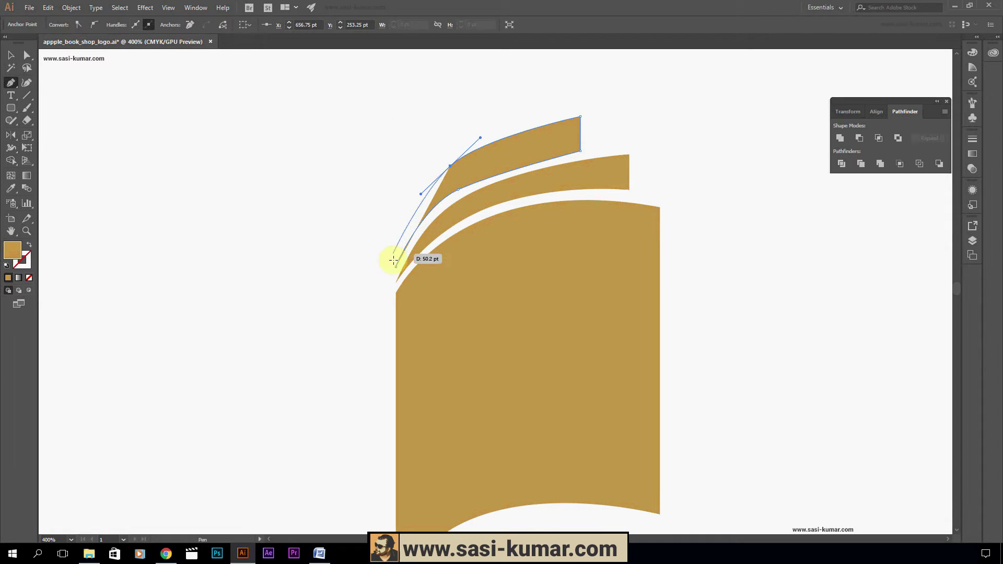
left_click_drag(396, 267, 392, 298)
Adjust the new strip's lower curve to follow the strip beneath it, and shift its right-end corners slightly to the right
left_click(27, 54)
left_click_drag(443, 189, 432, 207)
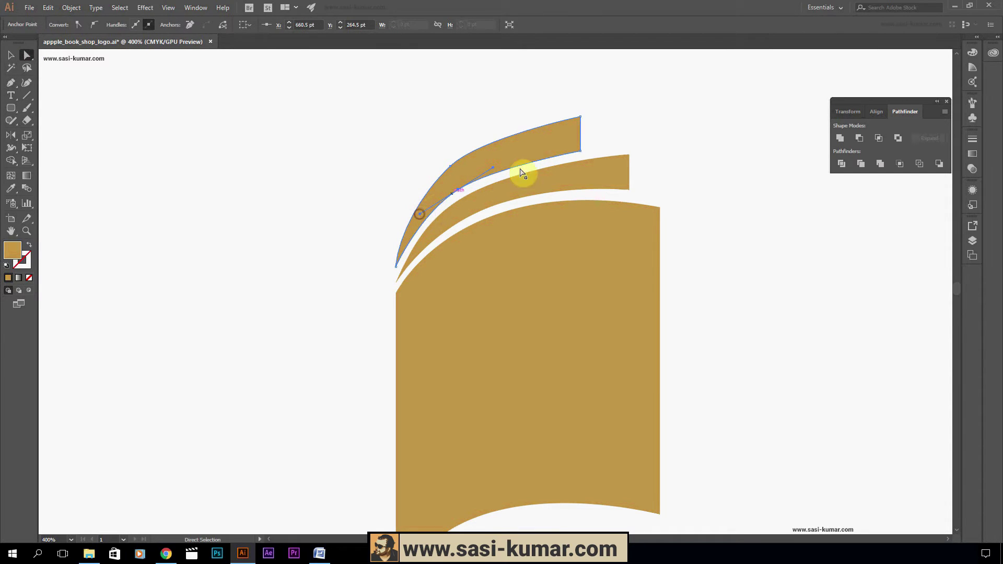
left_click(578, 116)
left_click_drag(579, 151, 589, 116)
Refine the top strip's lower curve by adjusting both handles of its middle anchor to even the gap beneath
left_click(450, 166)
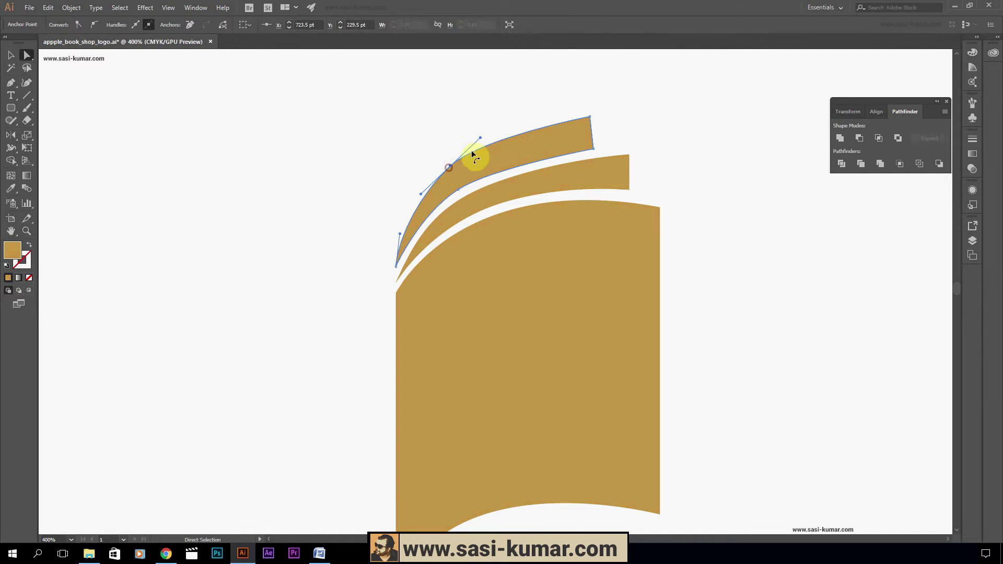
left_click(457, 189)
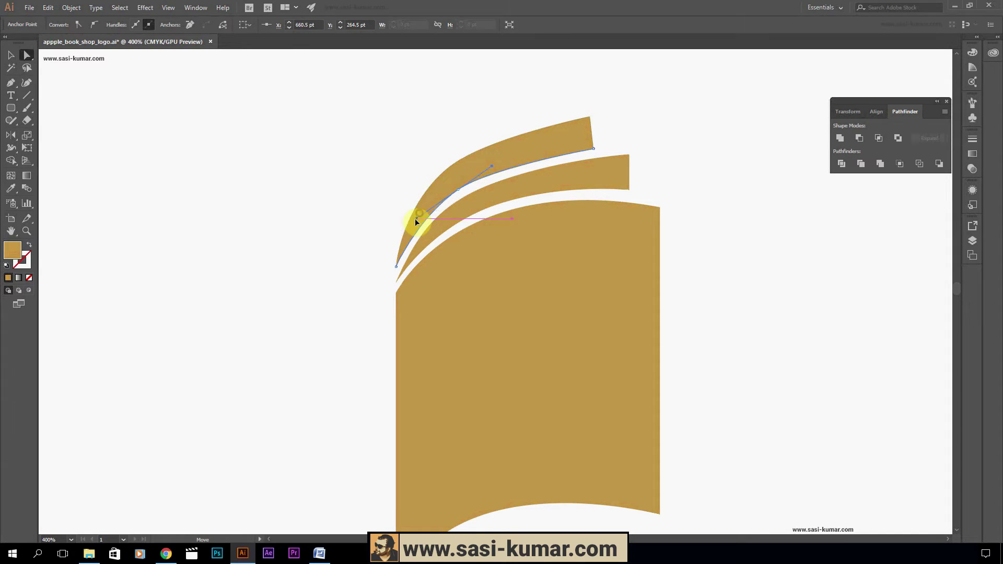
left_click_drag(411, 227, 407, 230)
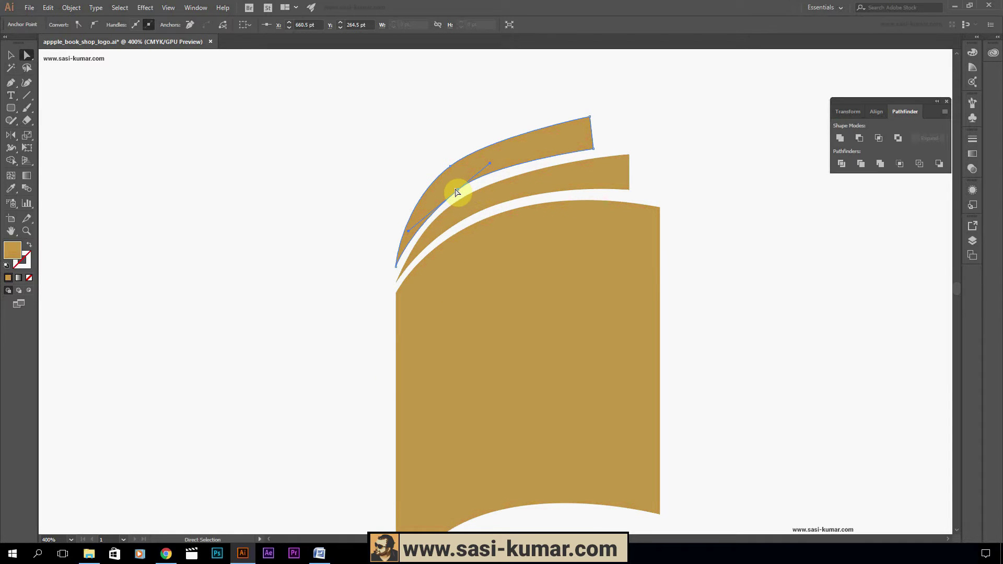
left_click_drag(490, 163, 496, 161)
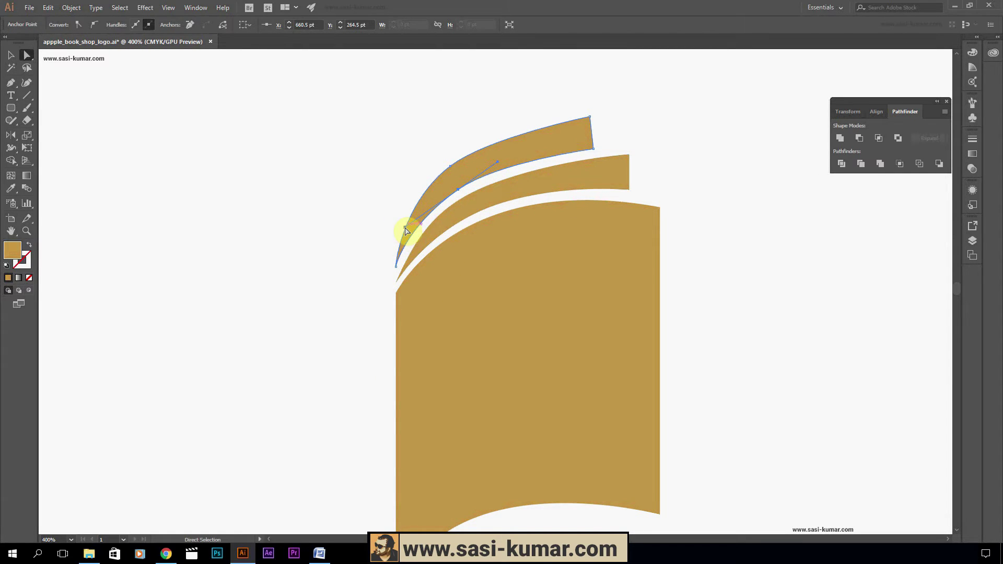
left_click(395, 268)
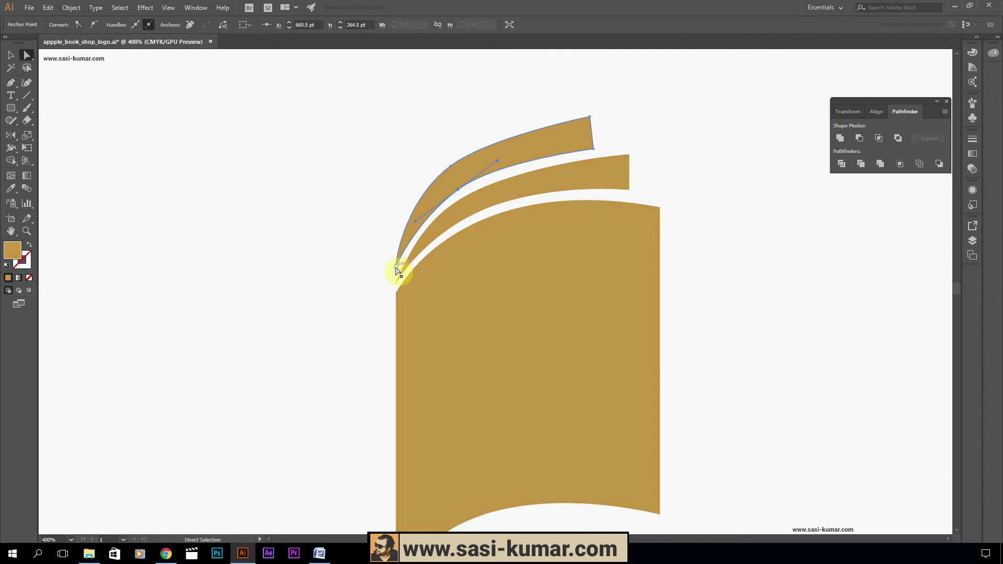
Smooth the top strip's upper curve by lengthening the handles of its middle anchor, and lower its upper-right corner slightly
left_click(450, 166)
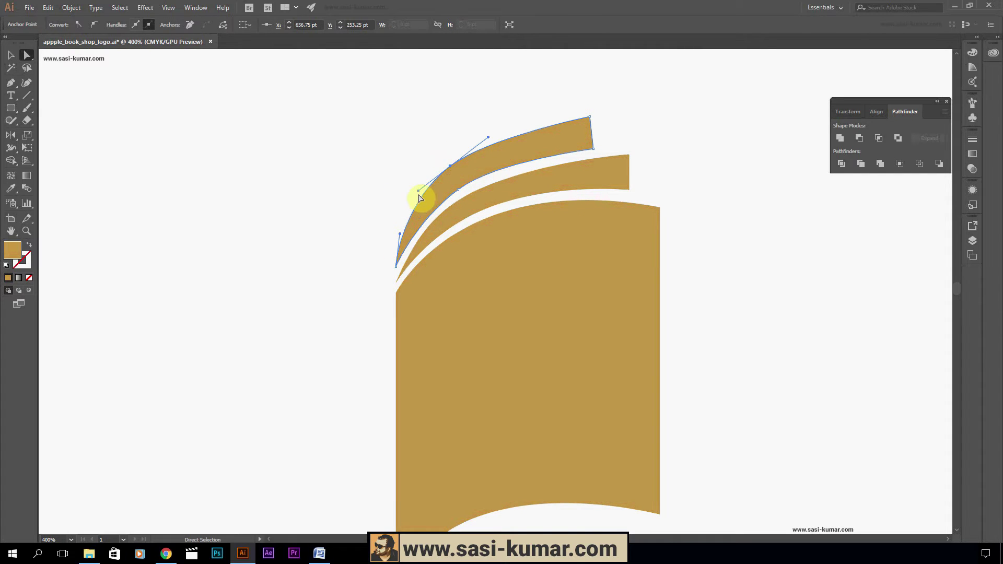
left_click_drag(418, 194, 408, 194)
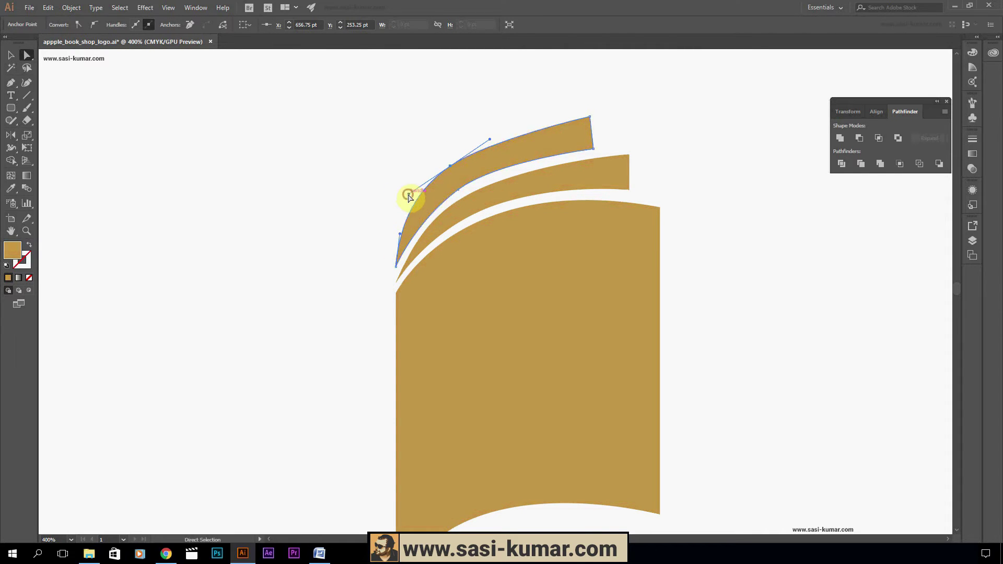
left_click(588, 115)
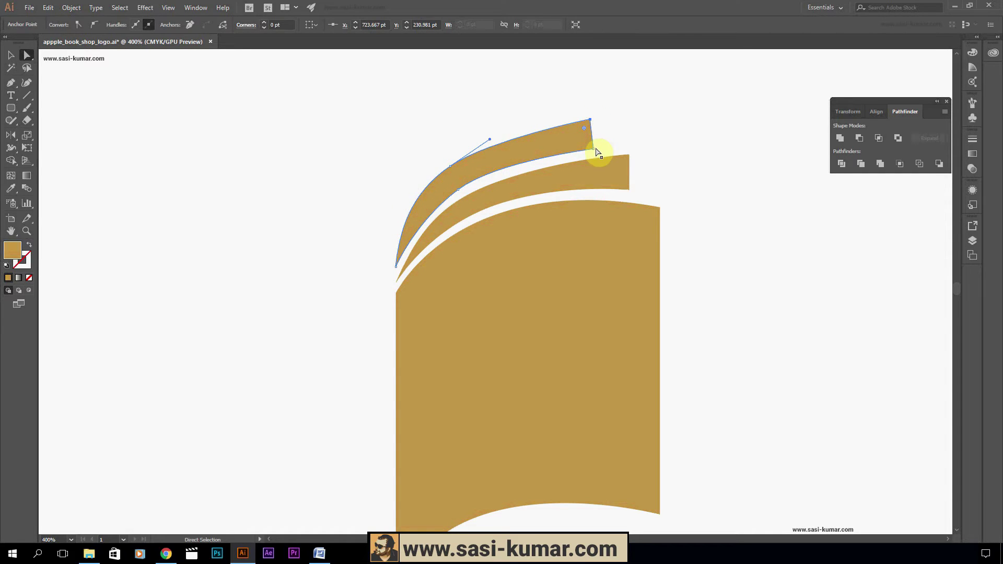
left_click_drag(596, 147, 595, 149)
left_click(450, 166)
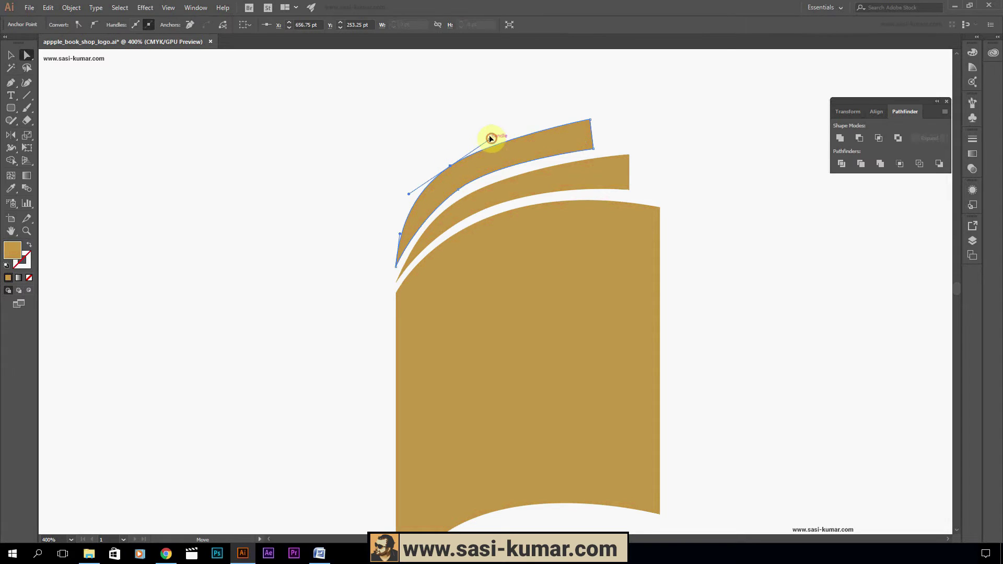
left_click_drag(491, 139, 495, 135)
Move the top strip's upper-right corner to X 725.25 pt, Y 230 pt, directly above its lower-right corner, and deselect the strip
left_click_drag(450, 166, 459, 190)
key("ctrl+z")
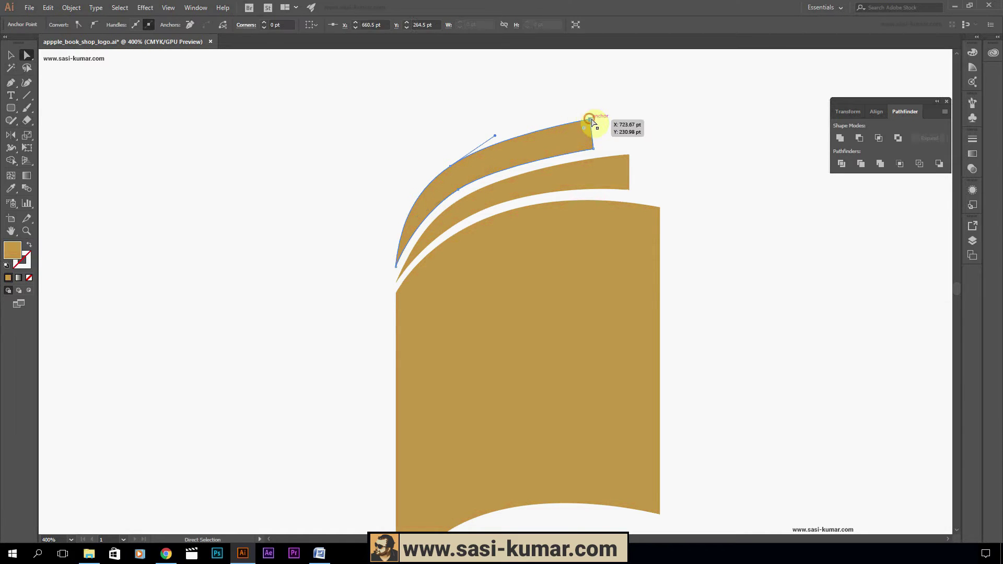
left_click(591, 118)
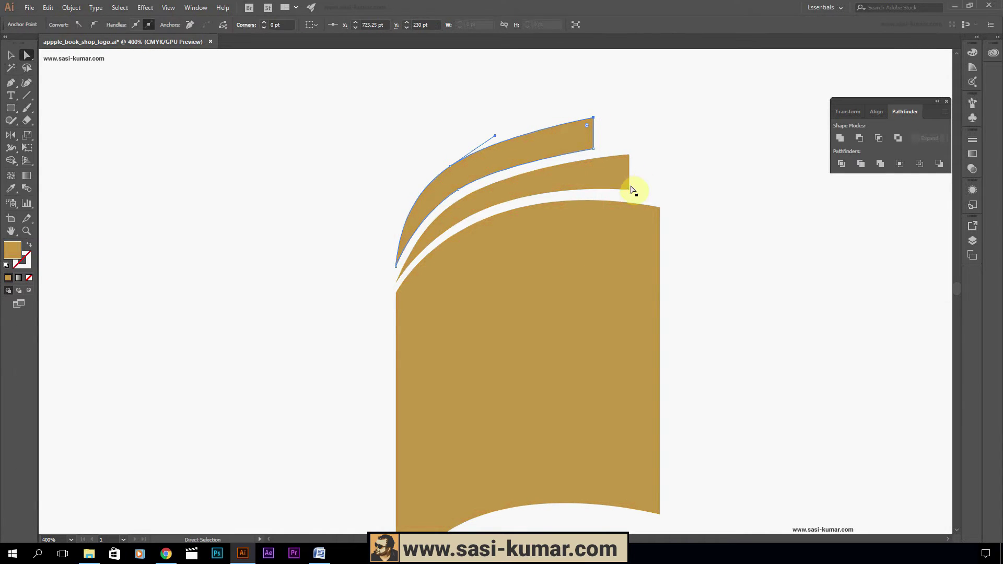
left_click(10, 55)
left_click(248, 183)
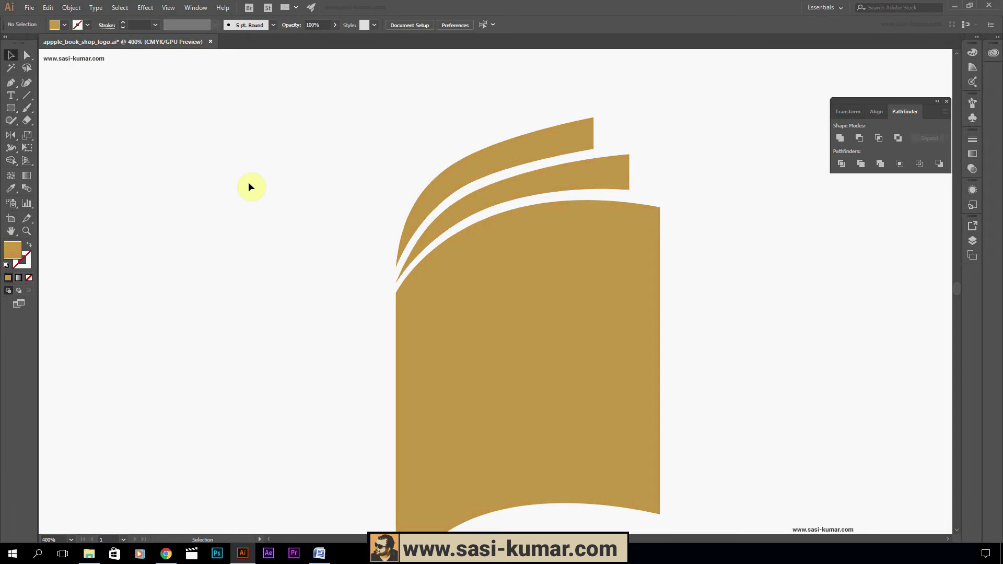
Examine the overall proportions and spacing of the three stacked page shapes
key("ctrl+minus")
key("ctrl+minus")
key("ctrl+minus")
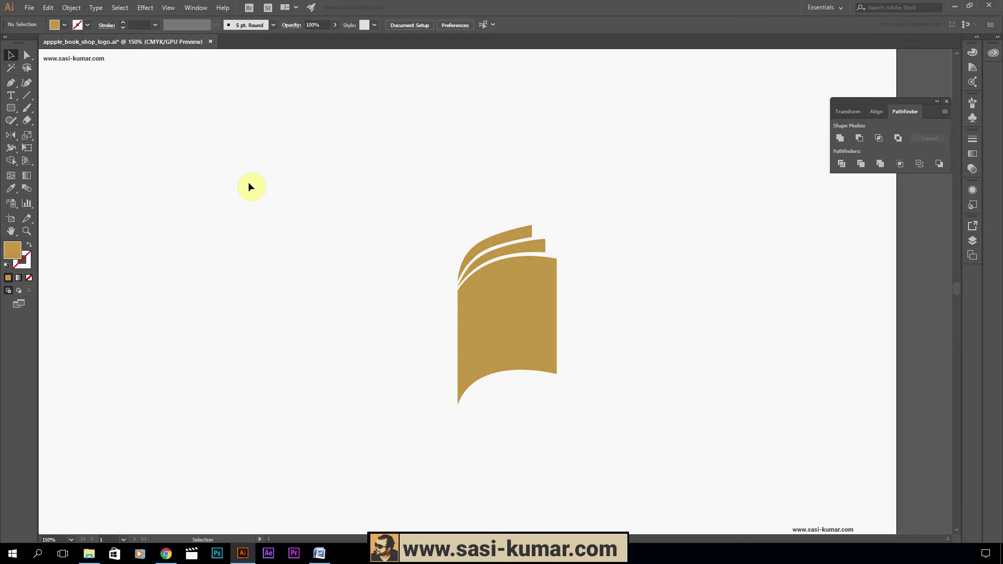
key("ctrl+minus")
key("ctrl+plus")
key("ctrl+plus")
left_click_drag(717, 310, 733, 253)
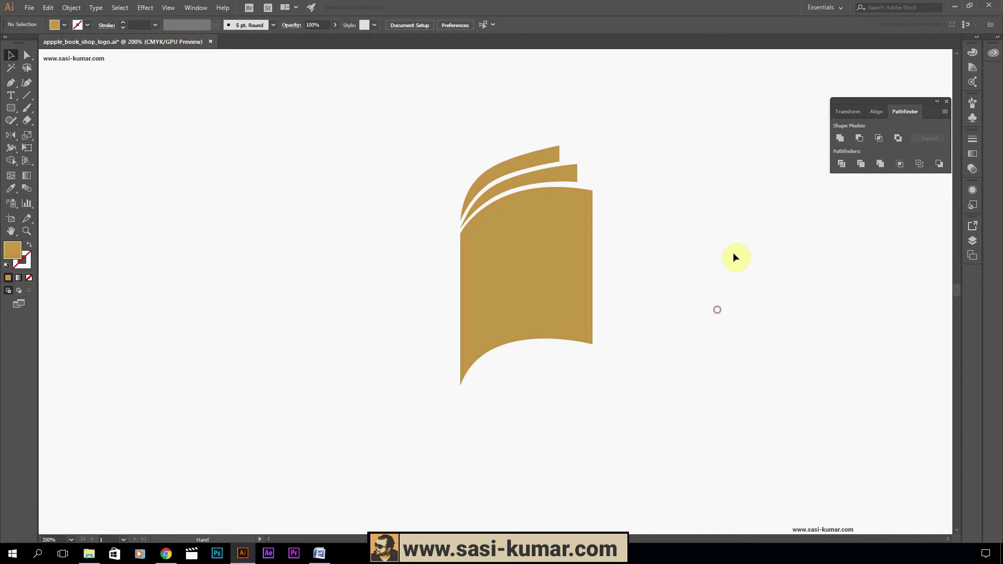
key("ctrl+minus")
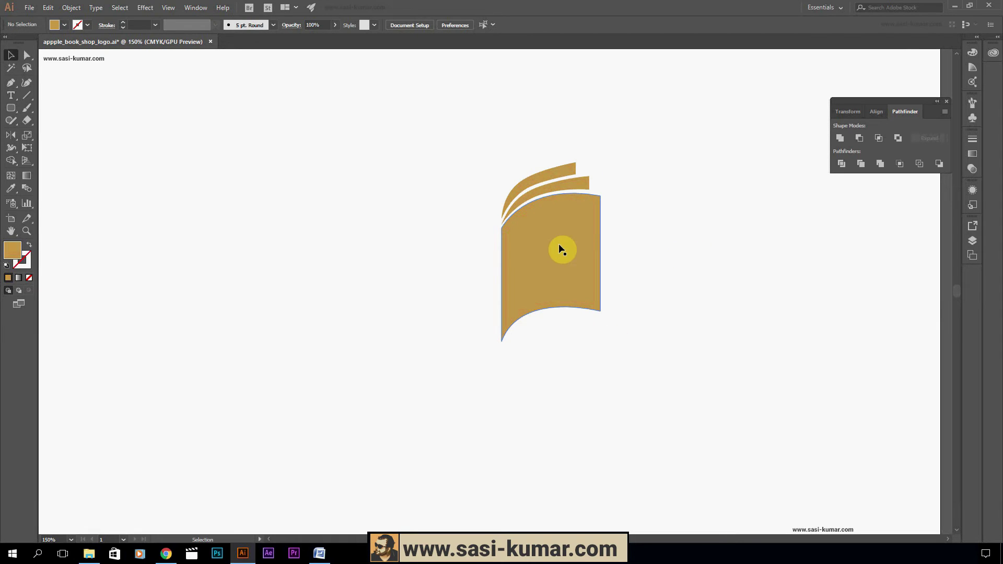
scroll(660, 321, "up", 1)
scroll(658, 337, "down", 1)
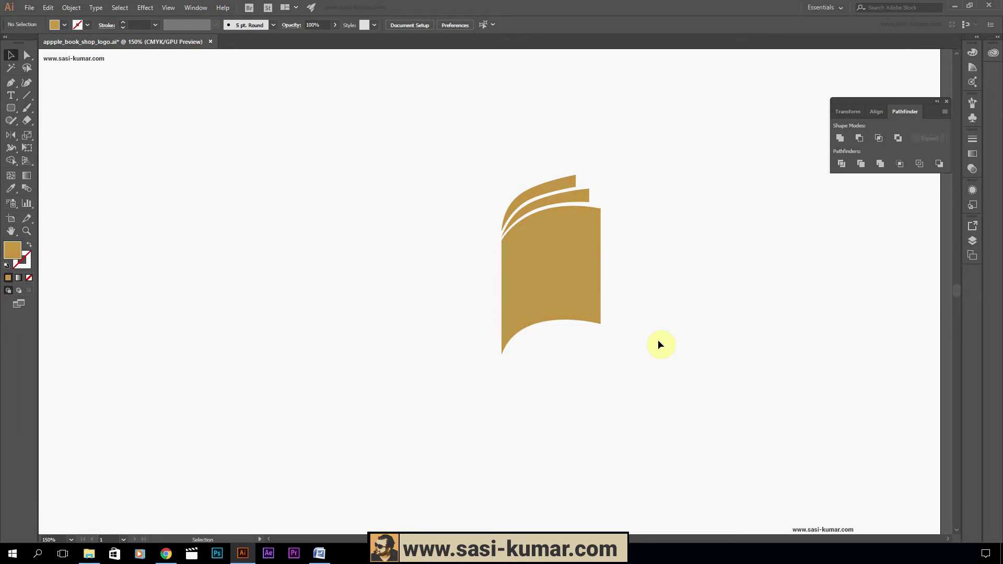
scroll(658, 342, "up", 2)
scroll(656, 352, "down", 2)
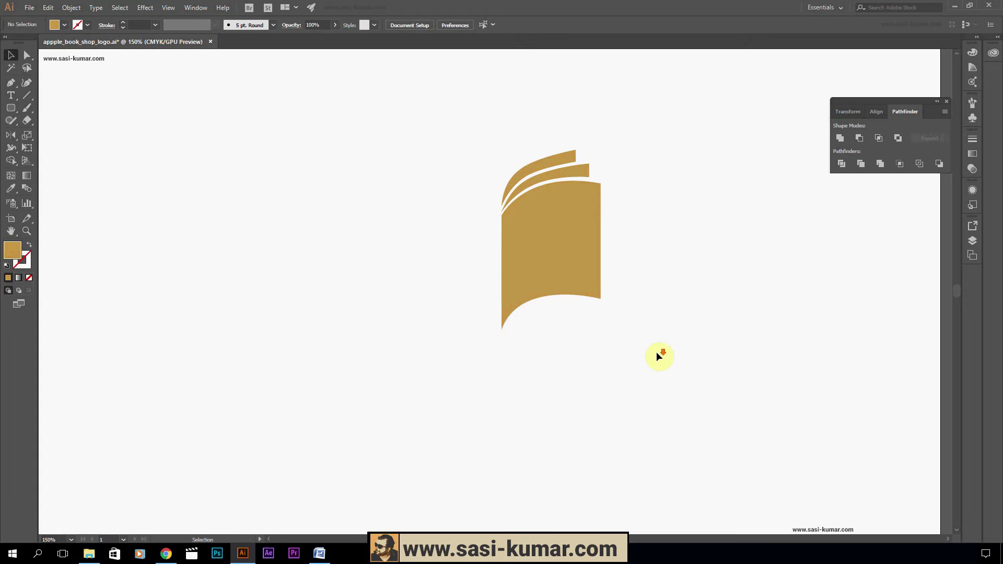
Create a mirrored copy of the large page shape by reflecting it across the vertical axis
left_click(584, 241)
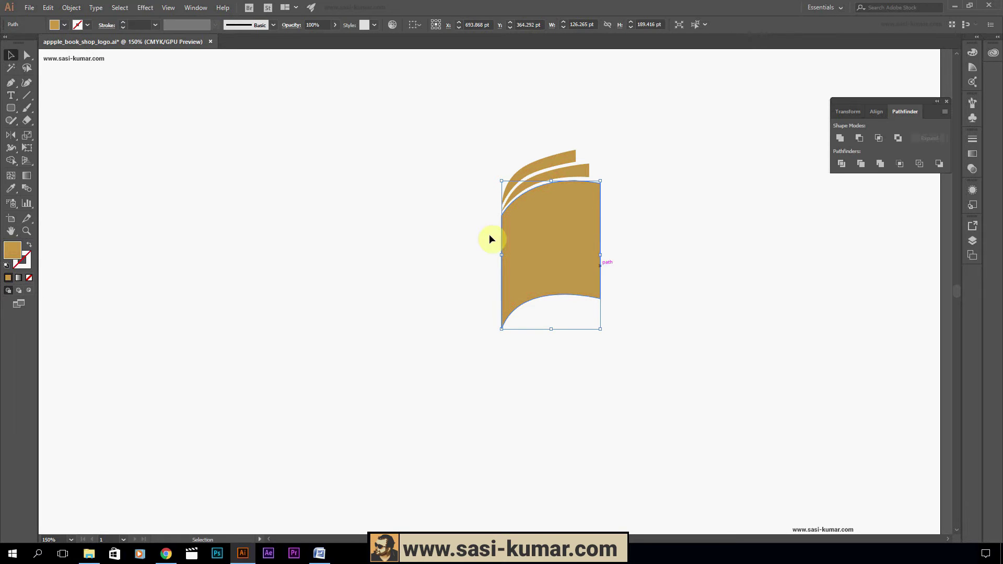
left_click(16, 138)
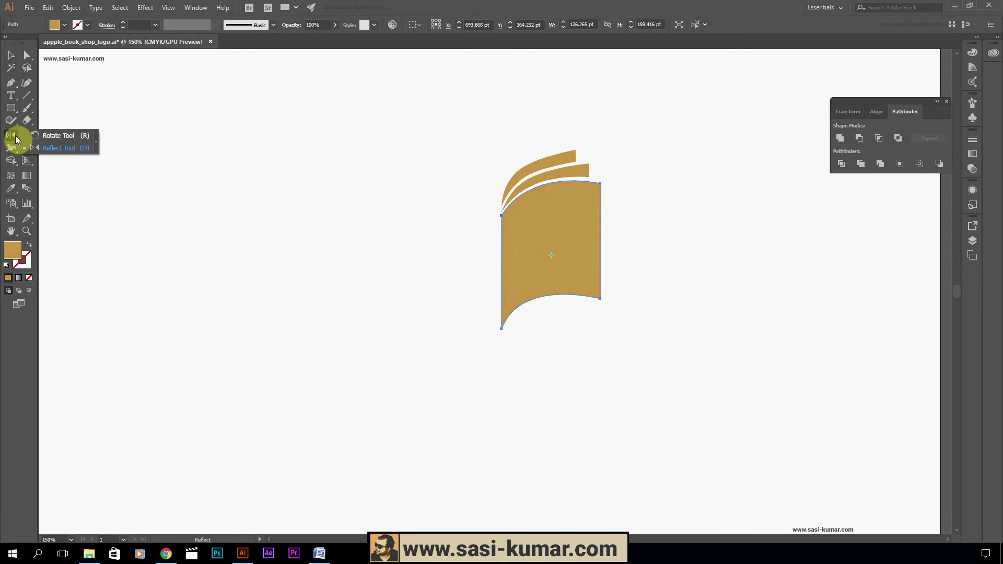
left_click(43, 148)
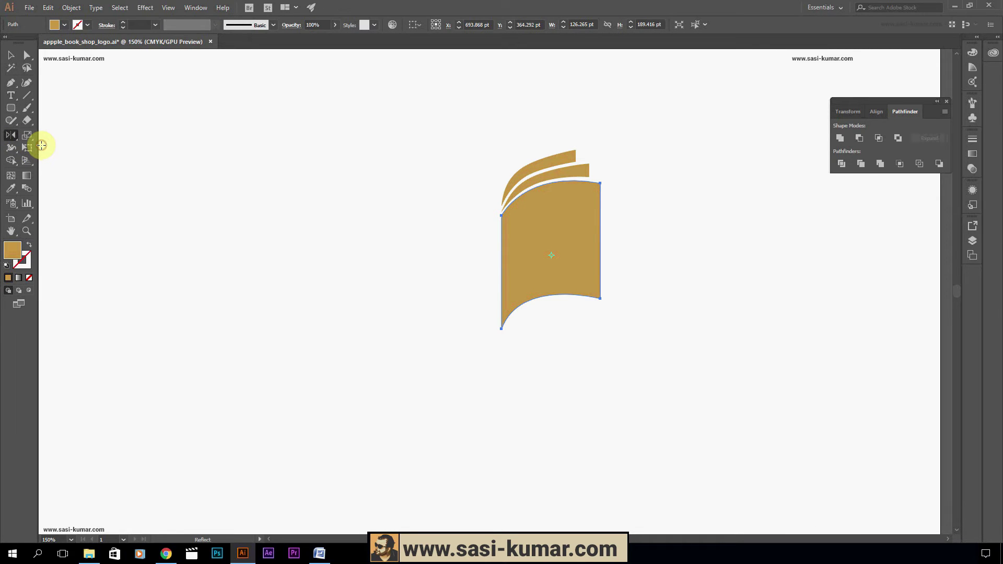
double_click(12, 137)
left_click_drag(527, 184, 401, 161)
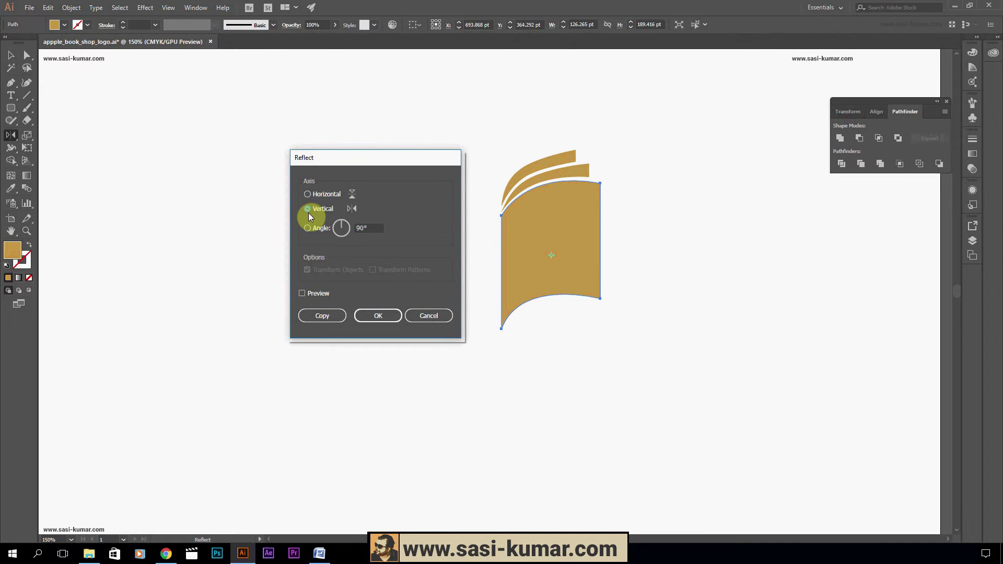
left_click(314, 296)
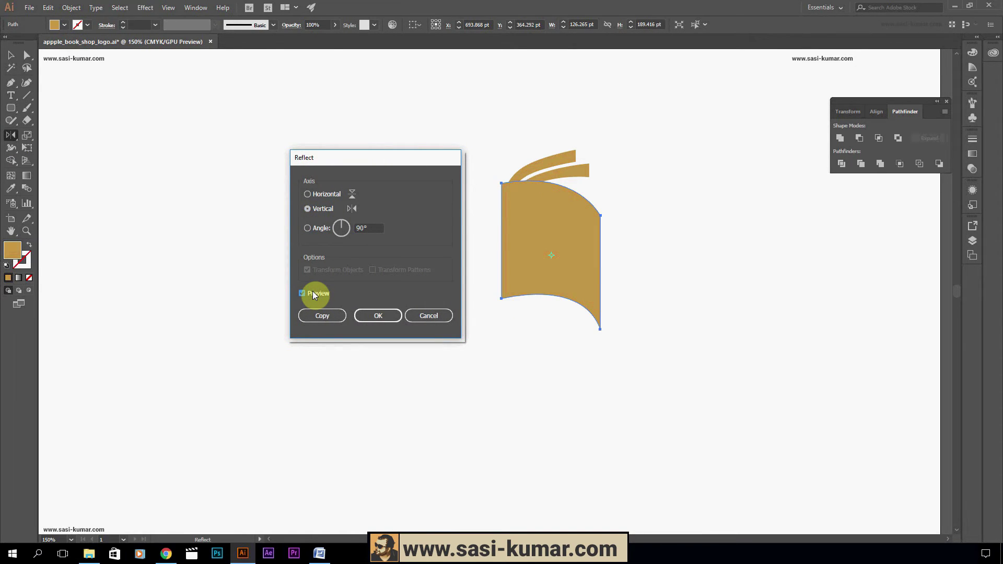
left_click(313, 294)
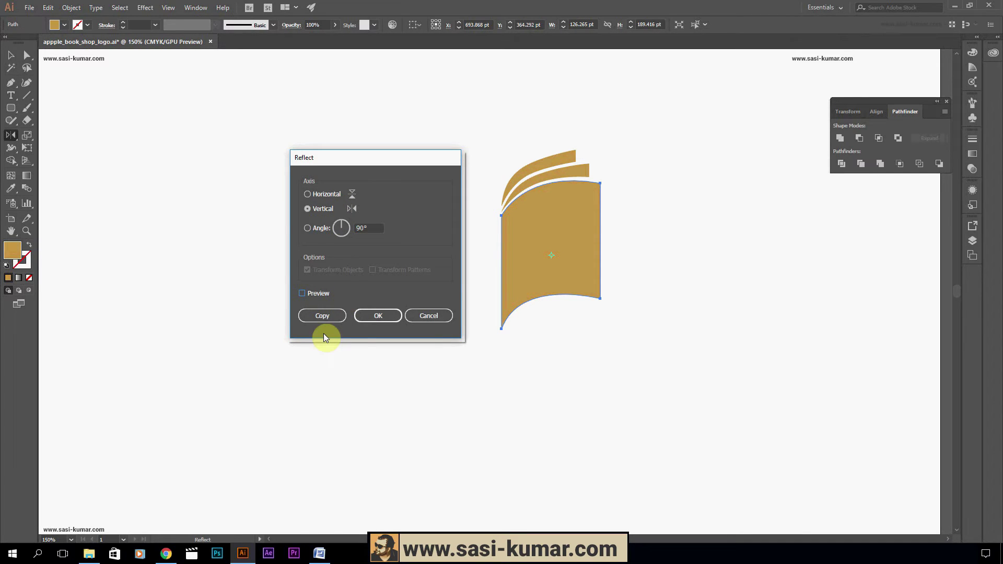
left_click(327, 318)
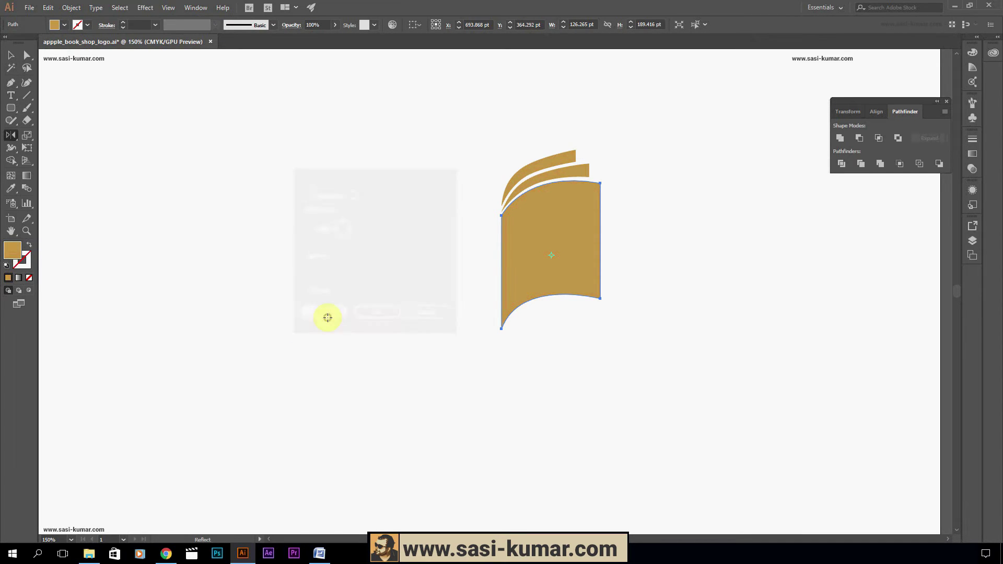
Place the mirrored page to the left of the original and align the two large pages vertically with each other
left_click(16, 60)
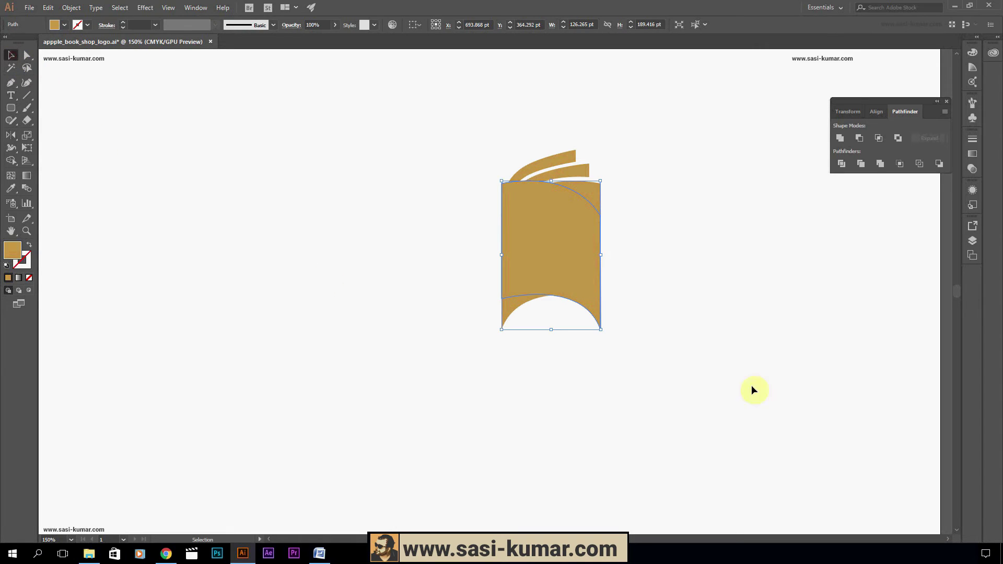
left_click_drag(553, 255, 462, 246)
left_click(639, 357)
left_click(447, 276)
left_click(537, 262, "shift")
left_click(504, 25)
left_click(701, 274)
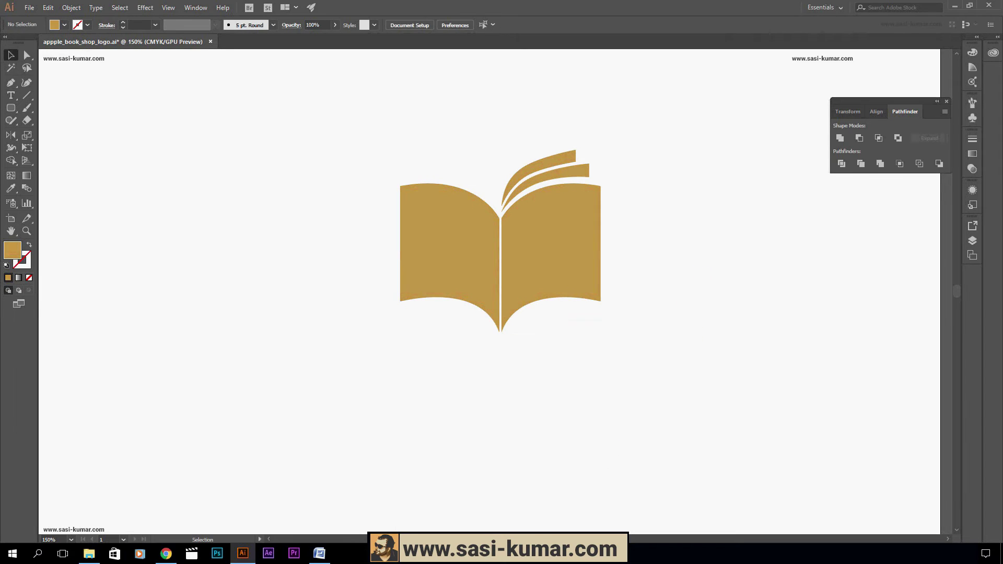
Move the left page against the right page's spine edge to close the gap, and select both large pages
mouse_move(441, 244)
left_mouse_down()
mouse_move(405, 246)
mouse_move(438, 244)
left_mouse_up()
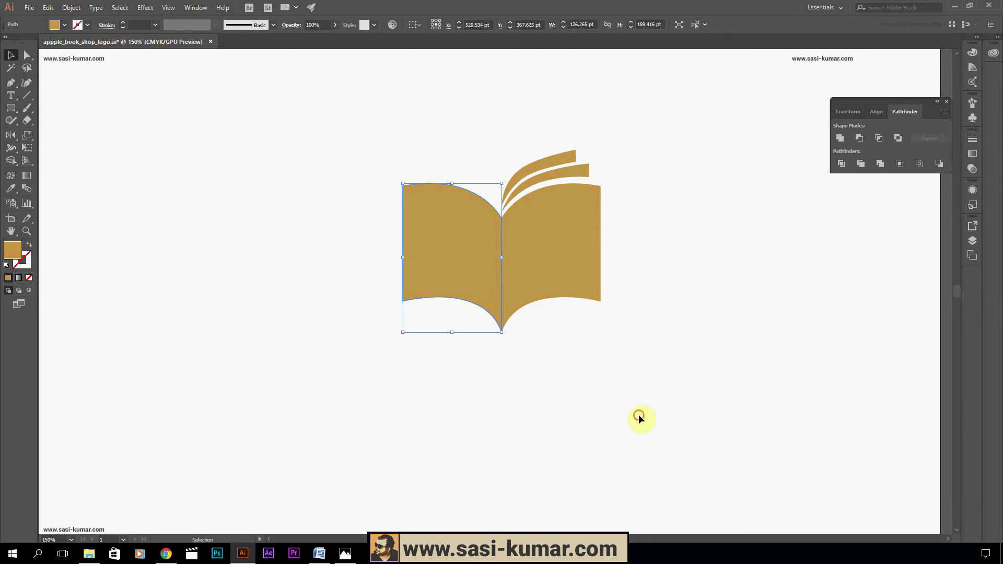
left_click(638, 415)
left_click(459, 246)
left_click(593, 270, "shift")
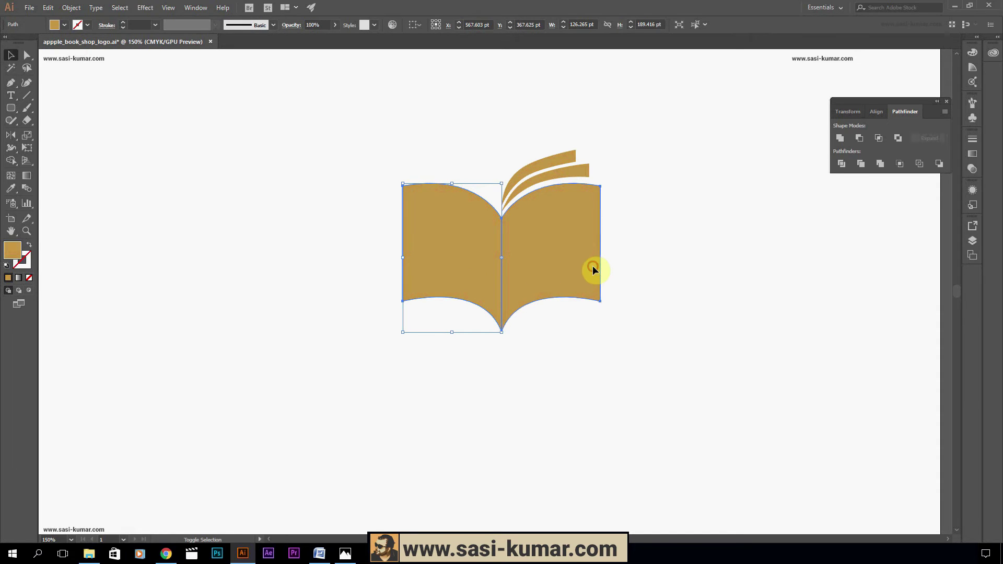
Shift the lower outer corner of the right page inward toward the spine by about 15 pt
left_click(722, 264)
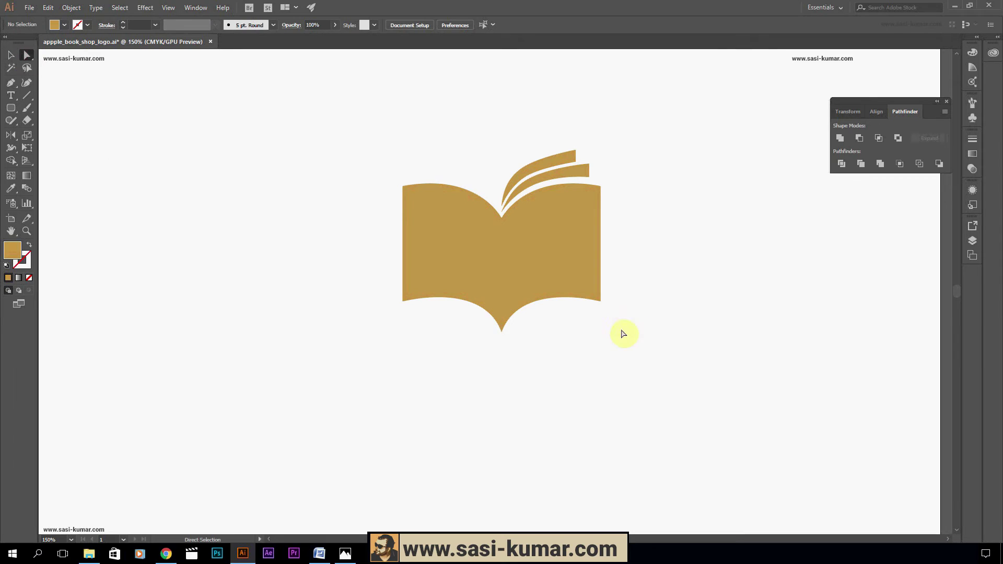
left_click_drag(616, 325, 589, 291)
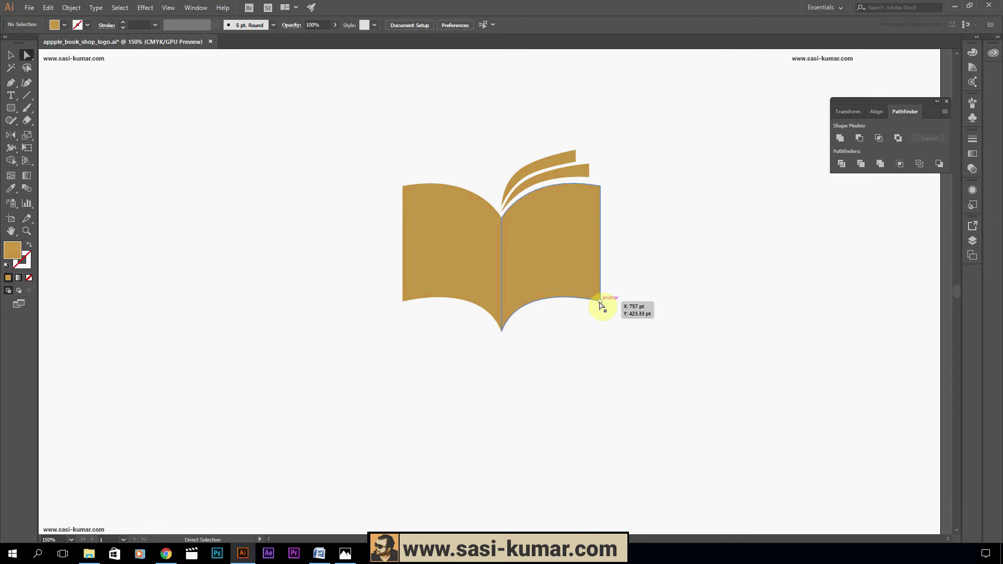
left_click(601, 302)
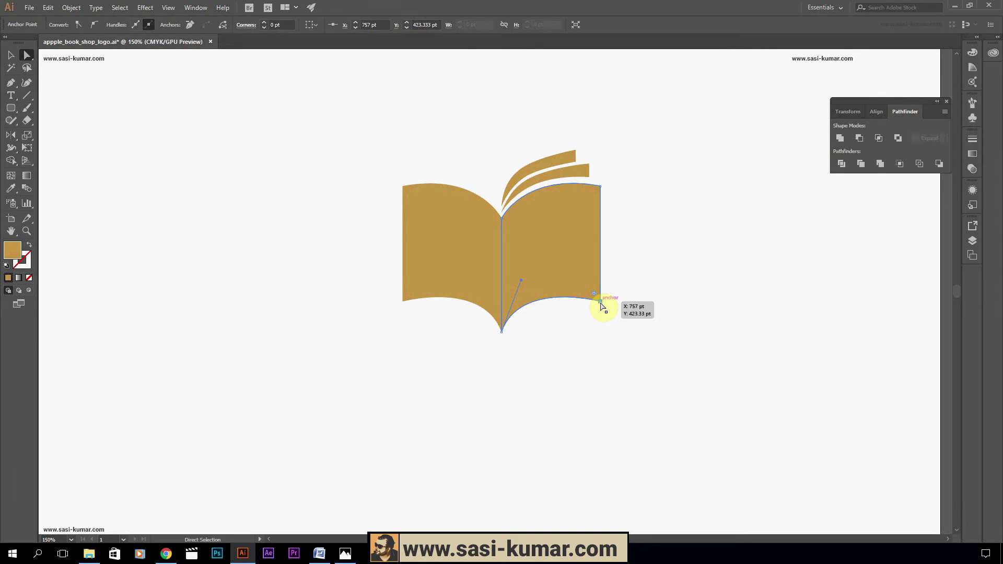
key("Left")
key("Left")
key("Left")
key("Left")
key("Left")
key("Left")
key("Left")
key("Left")
key("Left")
key("Left")
key("Left")
key("Left")
key("Left")
key("Left")
key("Left")
Shift the left page's lower outer corner inward by about 15 pt to match the right page
left_click_drag(376, 313, 412, 299)
key("Right")
key("Right")
key("Right")
key("Right")
key("Right")
key("Right")
key("Right")
key("Right")
key("Right")
key("Right")
key("Right")
key("Right")
key("Right")
key("Right")
key("Right")
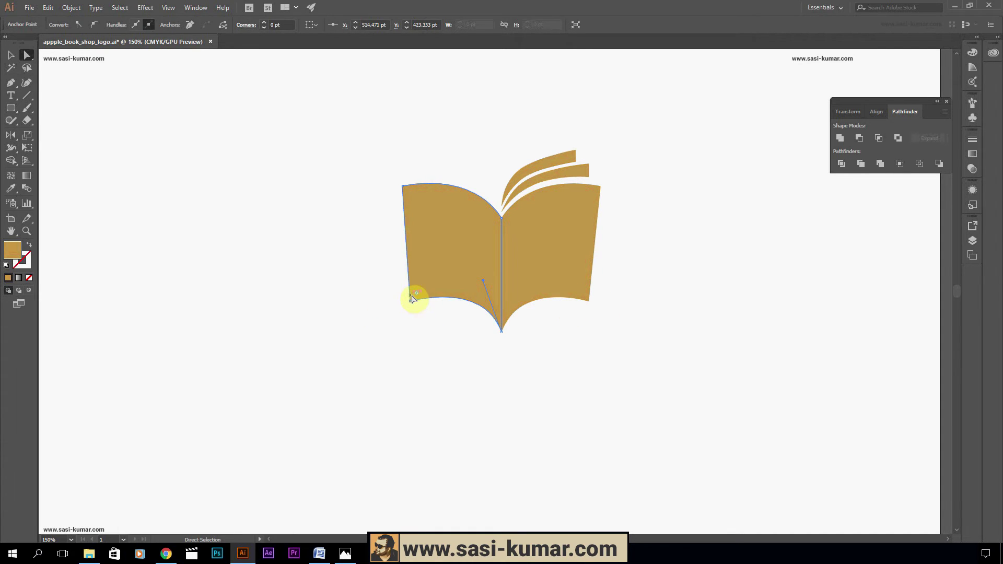
Increase the slant of the right page by moving its lower outer corner about 10 pt further inward
left_click(456, 380)
left_click_drag(607, 322, 574, 299)
key("Left")
key("Left")
key("Left")
key("Left")
key("Left")
key("Left")
key("Left")
key("Left")
key("Left")
key("Left")
key("Left")
key("Left")
key("Left")
key("Left")
key("Left")
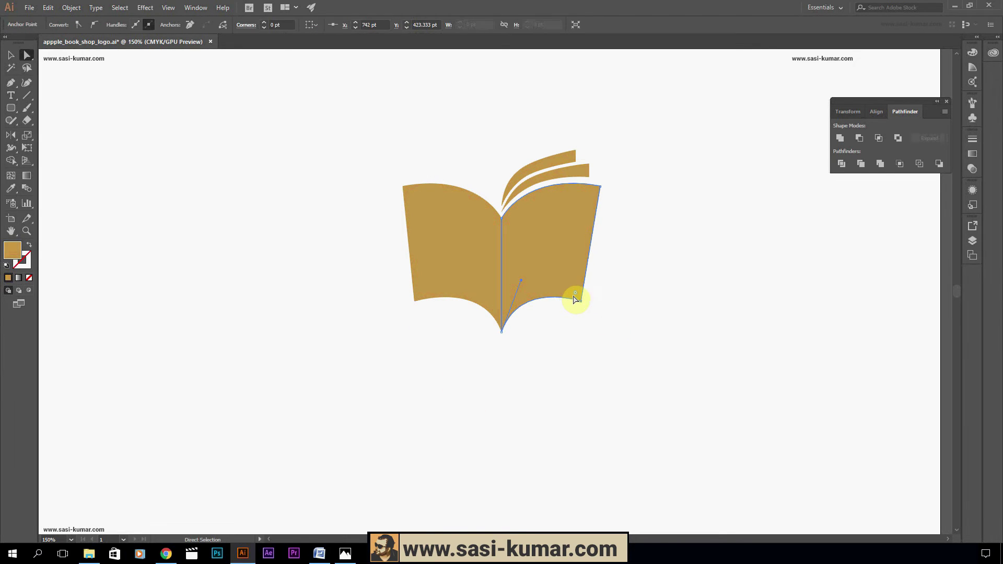
Move the left page's lower outer corner about 10 pt further inward so both pages taper symmetrically, and deselect it
left_click_drag(388, 339, 427, 300)
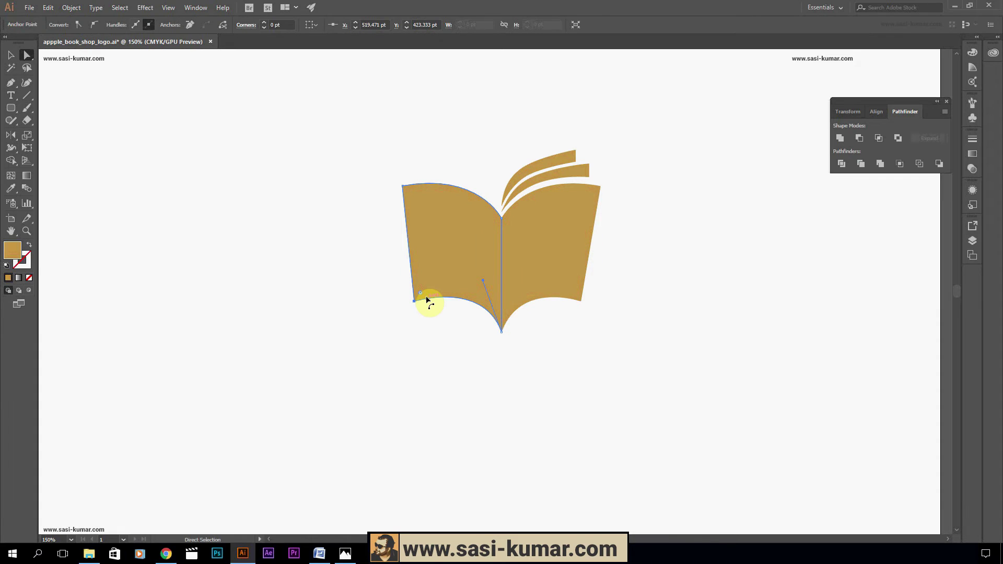
key("shift+Right")
left_click(10, 54)
left_click(176, 244)
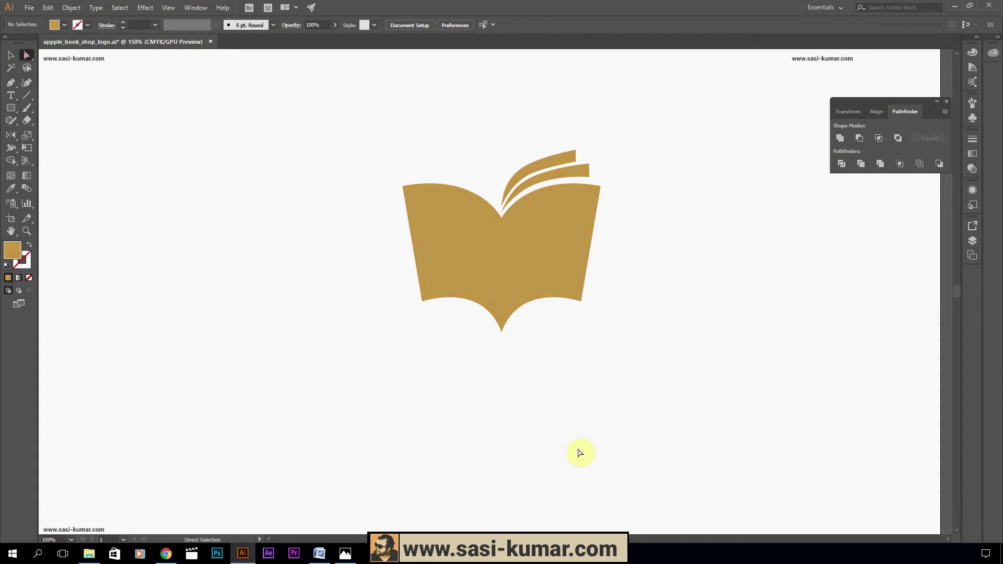
Raise the bottom spine points of both large pages together by about 10 pt
left_click_drag(524, 348, 487, 326)
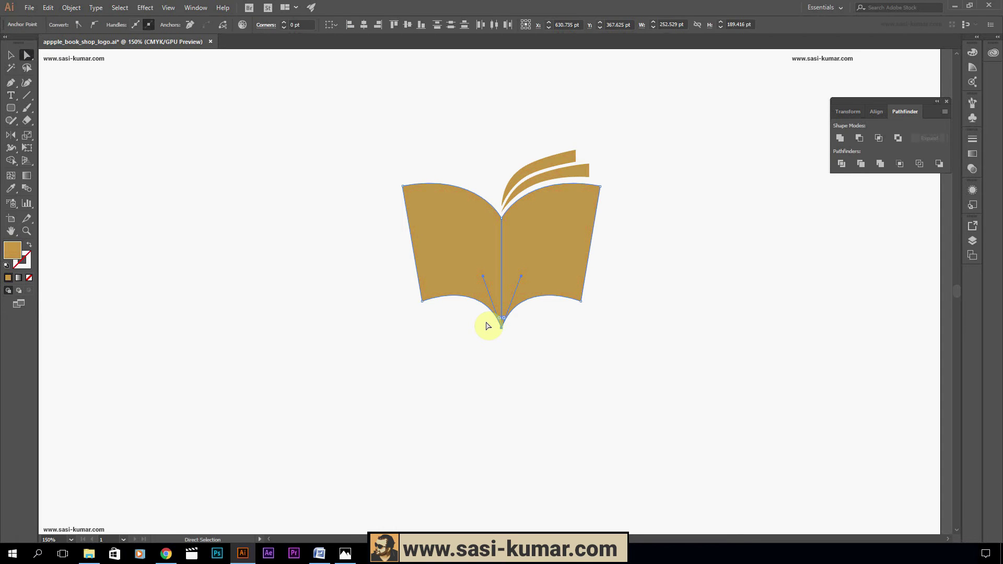
key("Up")
key("Up")
key("Up")
key("Up")
key("Up")
left_click(562, 349)
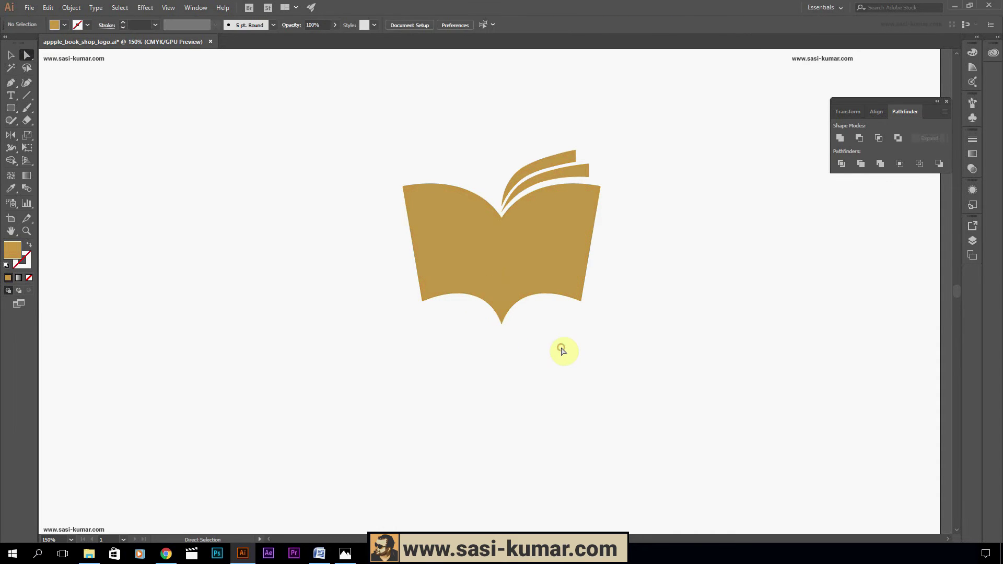
Flatten the bottom curves of both large pages slightly by adjusting the direction handles at the spine tip
left_click(500, 276)
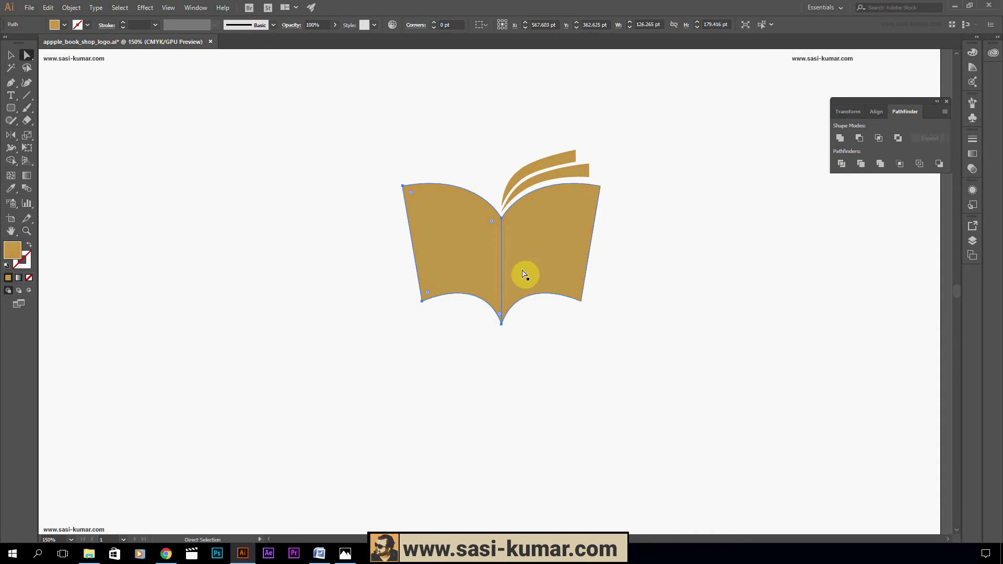
left_click_drag(502, 326, 519, 277)
left_click(500, 324)
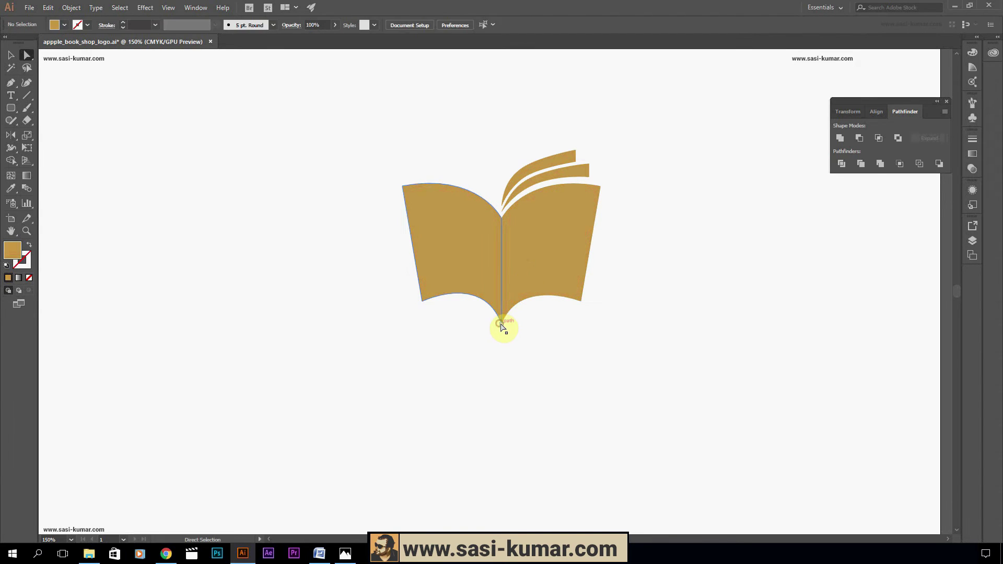
left_click(482, 274)
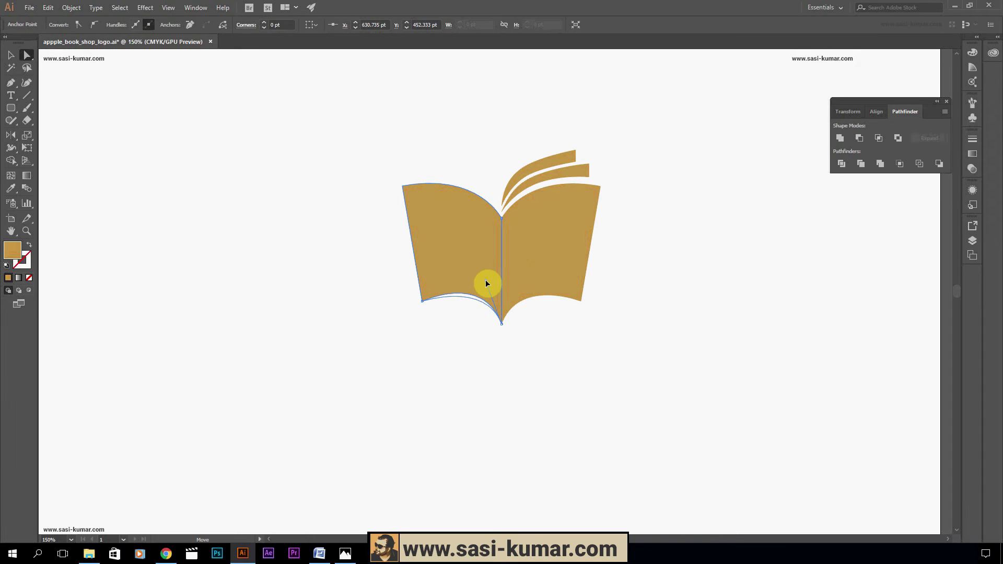
left_click_drag(486, 283, 486, 281)
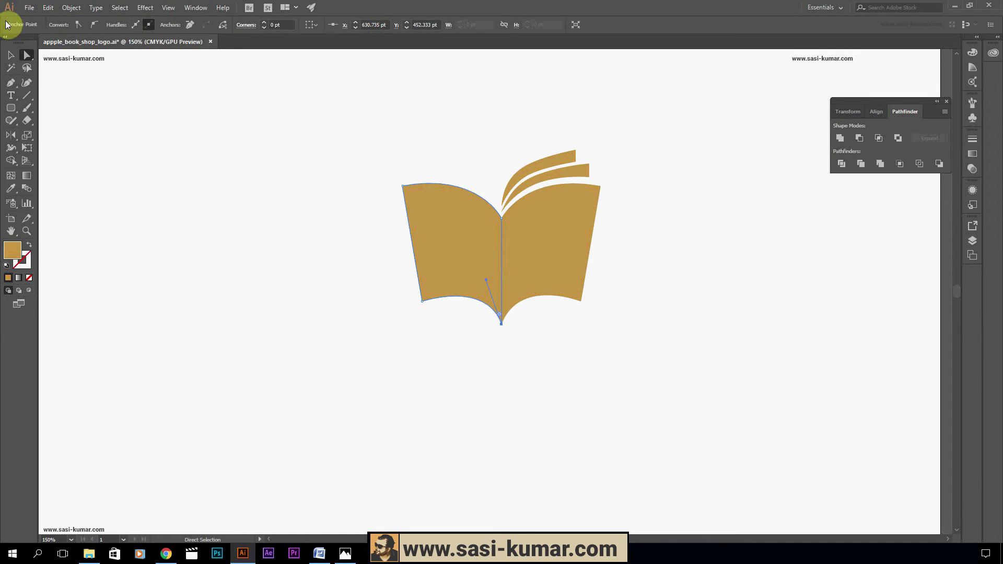
left_click(11, 54)
left_click(258, 313)
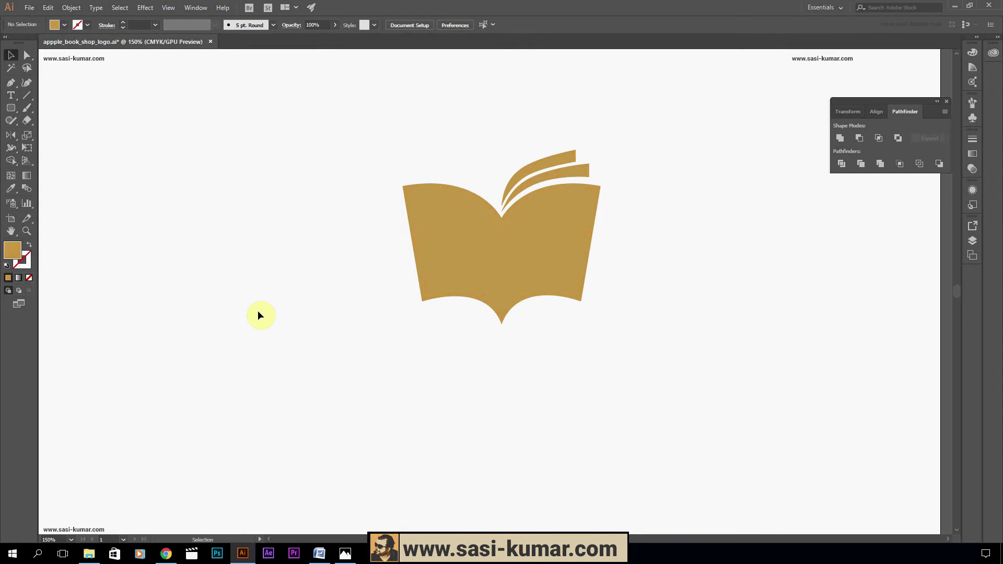
Move the complete book drawing to the centre of the artboard
key("ctrl+0")
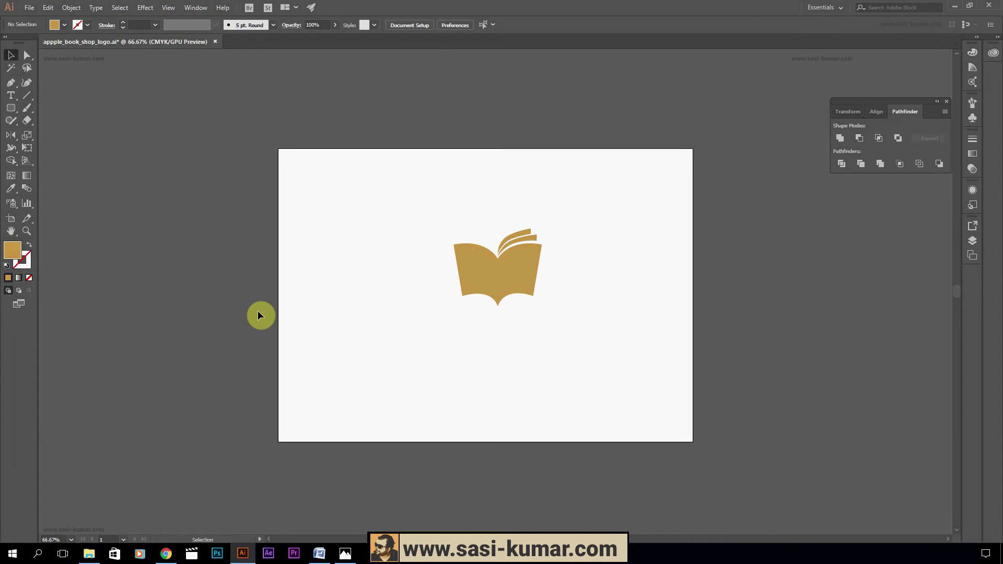
left_click_drag(487, 386, 481, 382)
left_click(486, 273)
left_click_drag(507, 267, 500, 287)
left_click(607, 307)
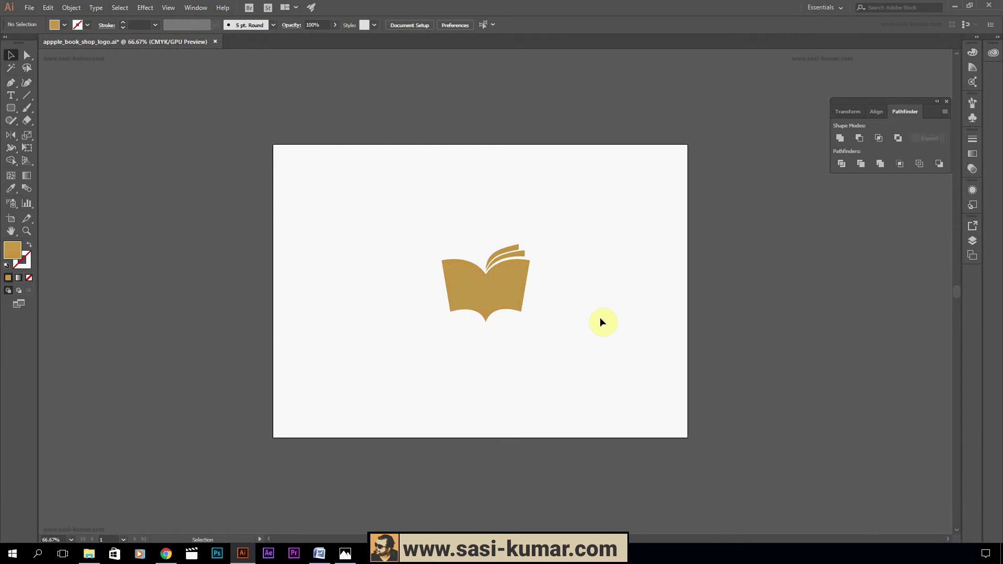
Round the upper edge of the topmost page strip by adjusting the handle of its middle anchor
key("ctrl+plus")
key("ctrl+plus")
key("ctrl+plus")
left_click(526, 171)
left_click(27, 54)
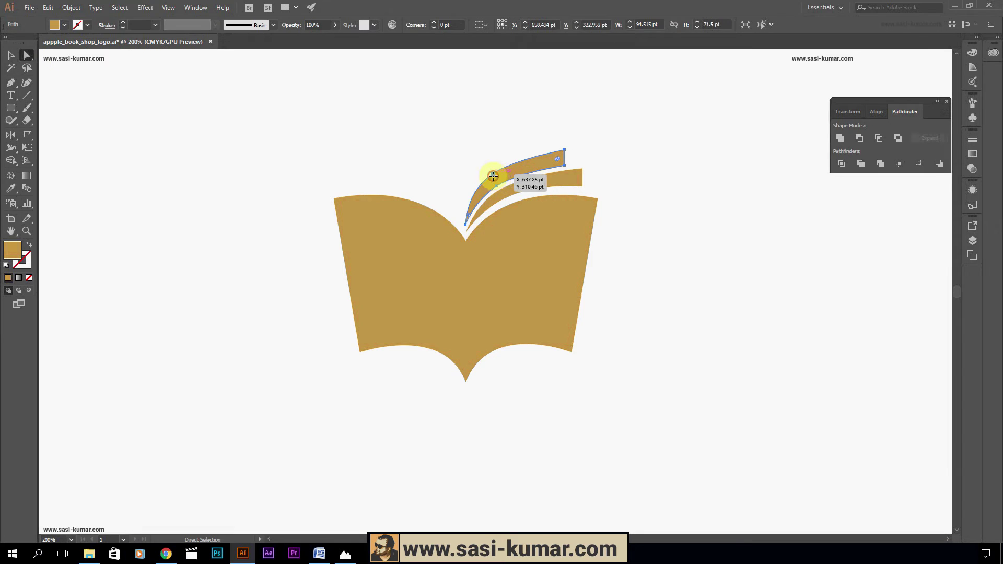
left_click(494, 176)
left_click_drag(517, 162, 522, 150)
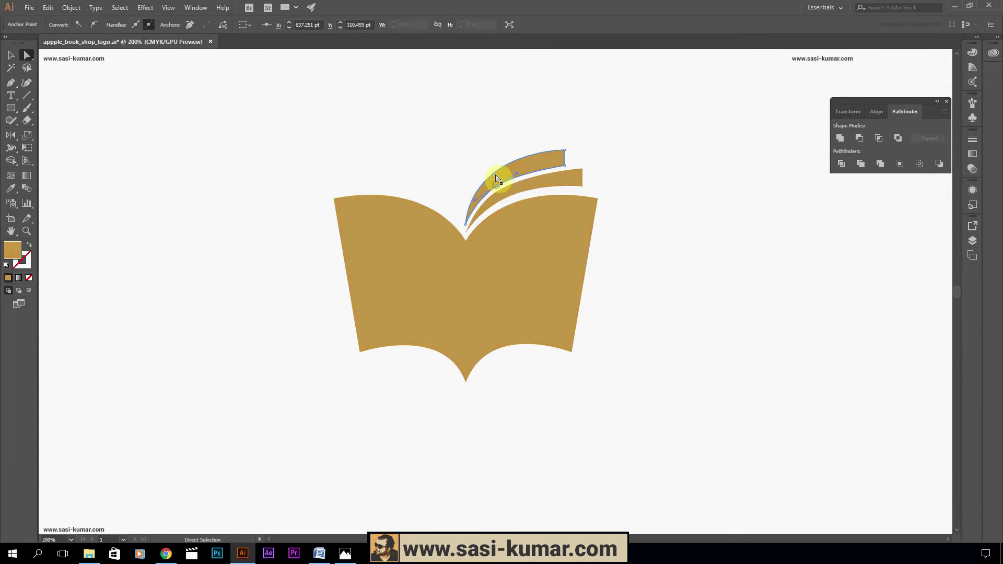
Move the middle anchor on the second page strip's upper edge slightly up and toward the spine, and adjust its handle
left_click(500, 190)
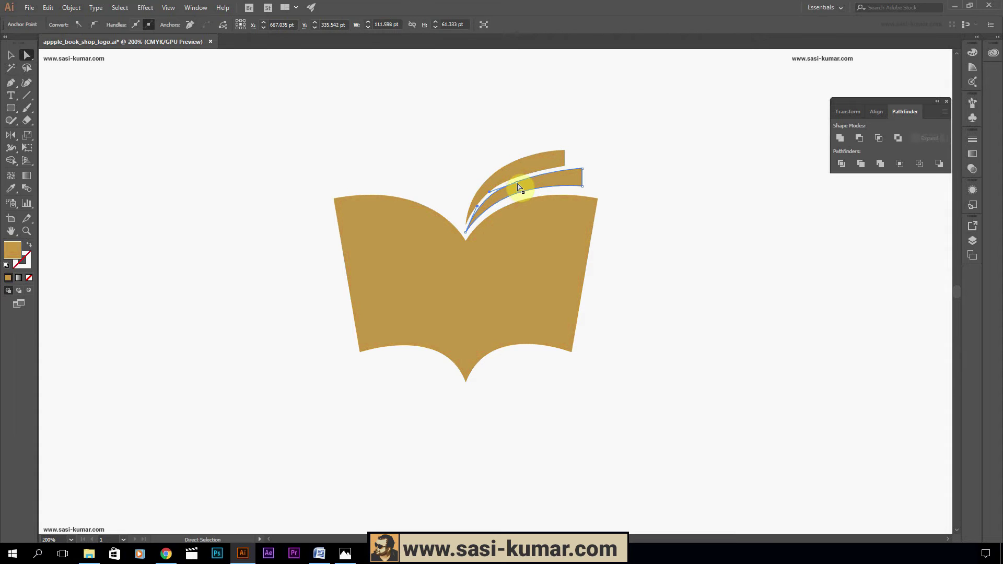
left_click(490, 193)
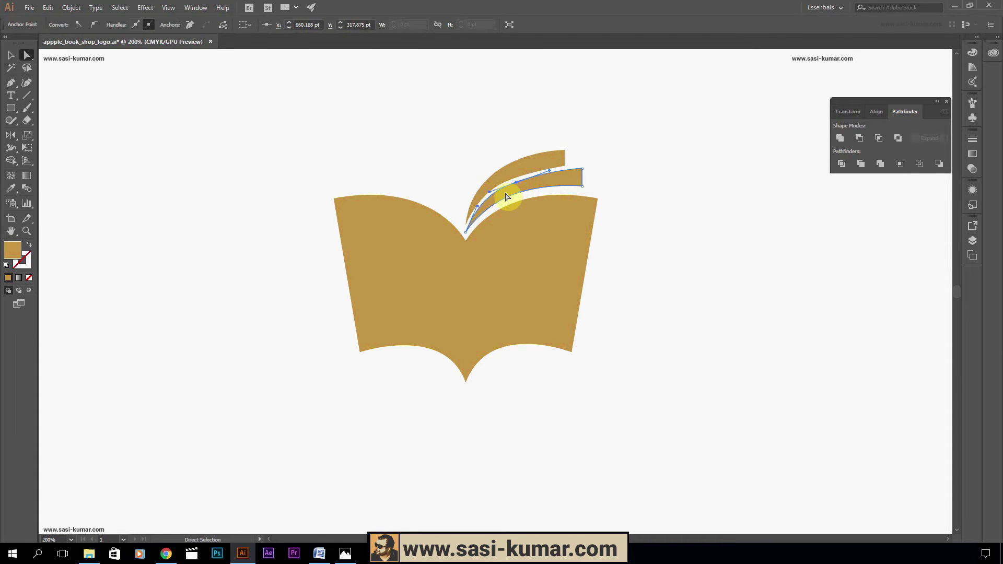
key("ctrl+equal")
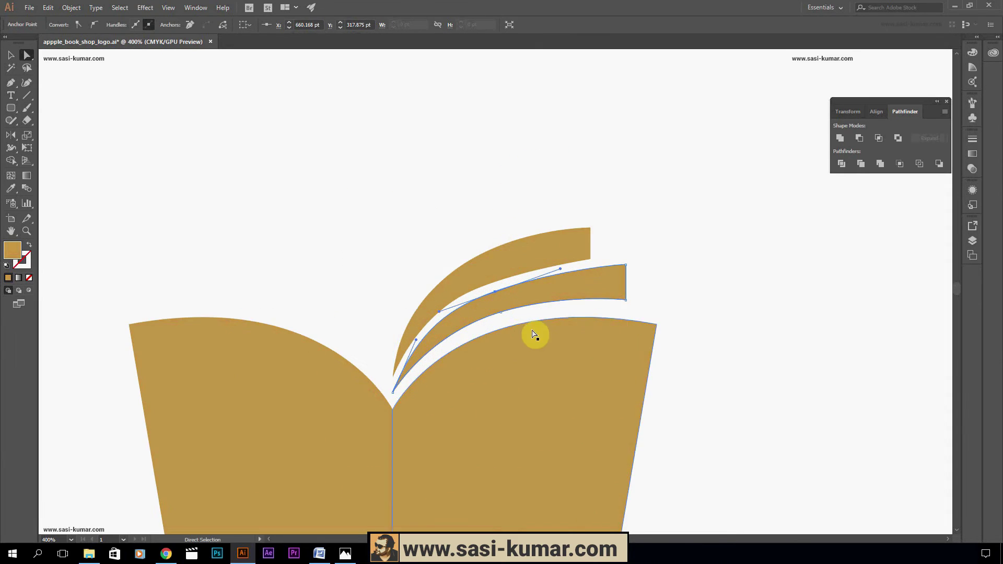
left_click_drag(495, 291, 491, 289)
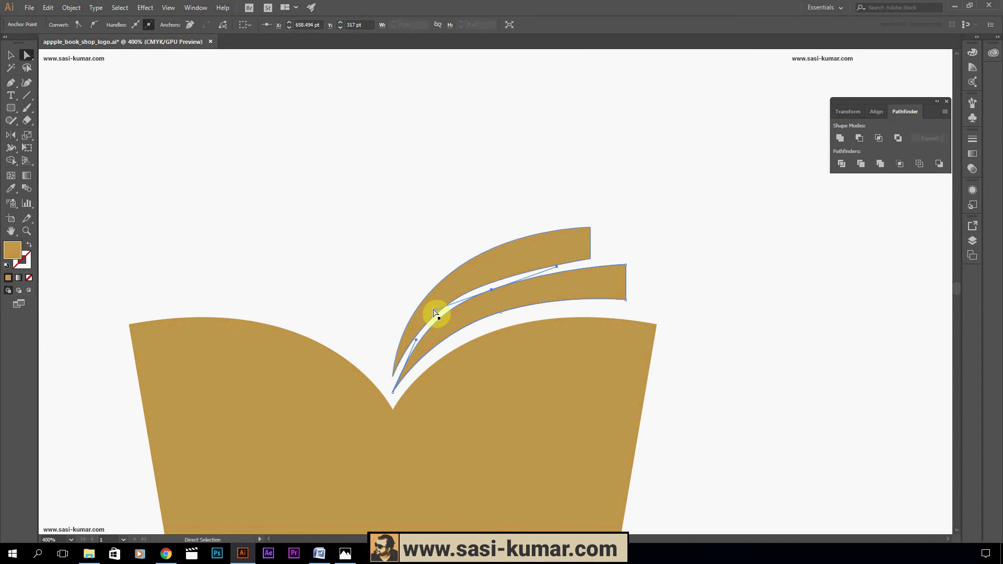
left_click(437, 313)
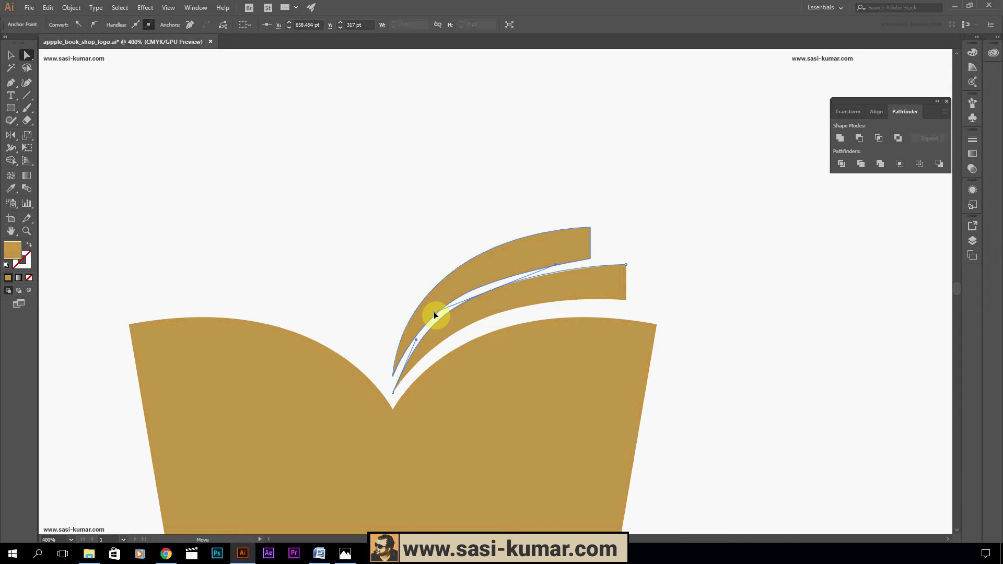
Smooth the lower curve of the topmost page strip and raise its upper outer corner to Y 285.5 pt
left_click(474, 275)
left_click(459, 299)
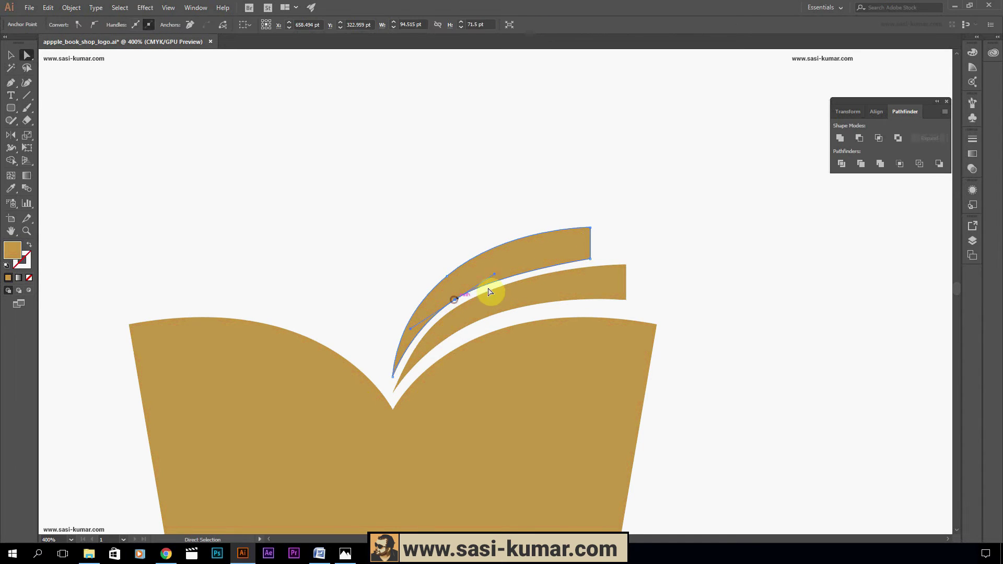
left_click_drag(497, 271, 496, 269)
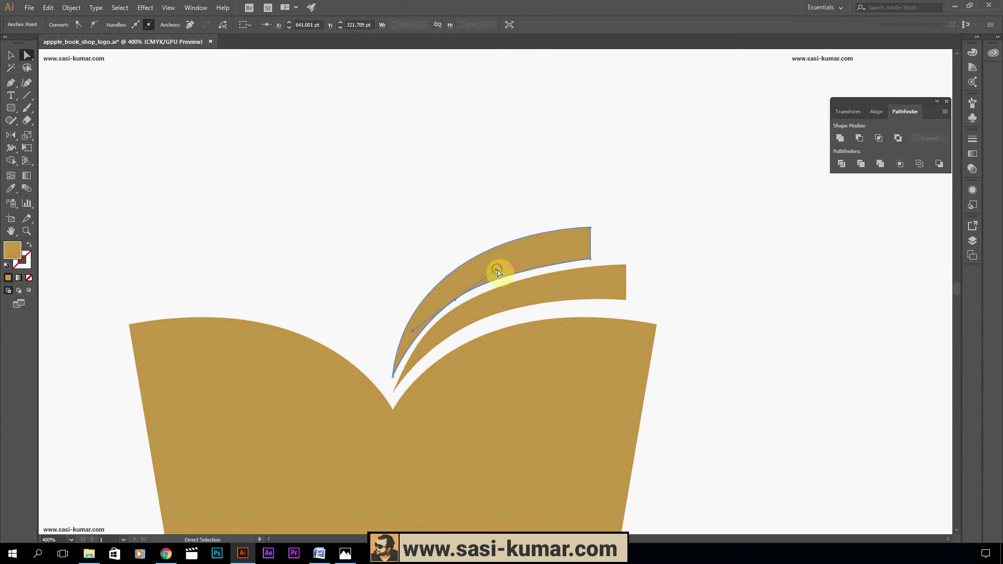
left_click_drag(590, 230, 590, 225)
left_click(591, 259)
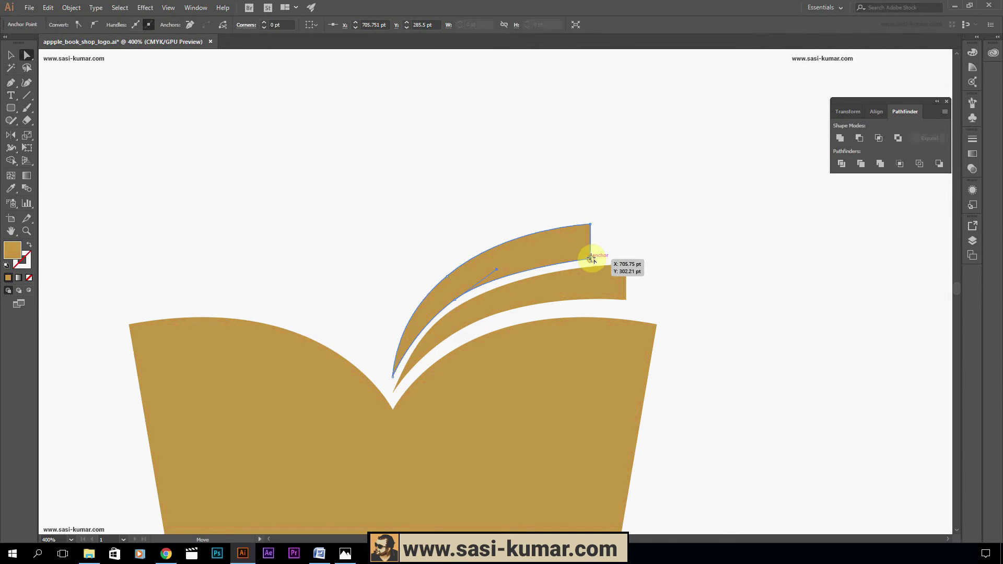
left_click(591, 224)
Reshape the second page strip's upper edge by adjusting both handles of its middle anchor, and deselect it
left_click(555, 295)
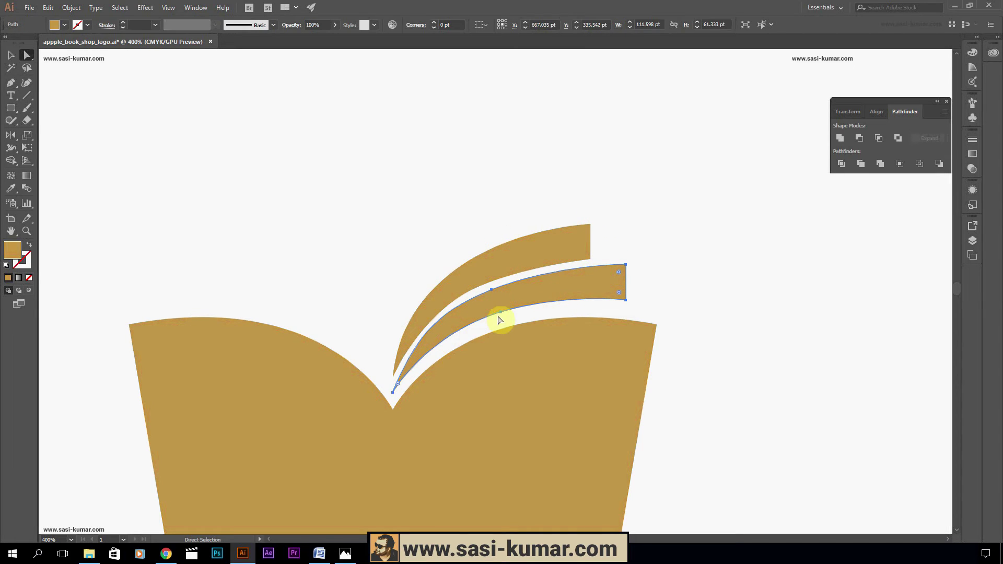
left_click(501, 313)
left_click_drag(501, 313, 491, 288)
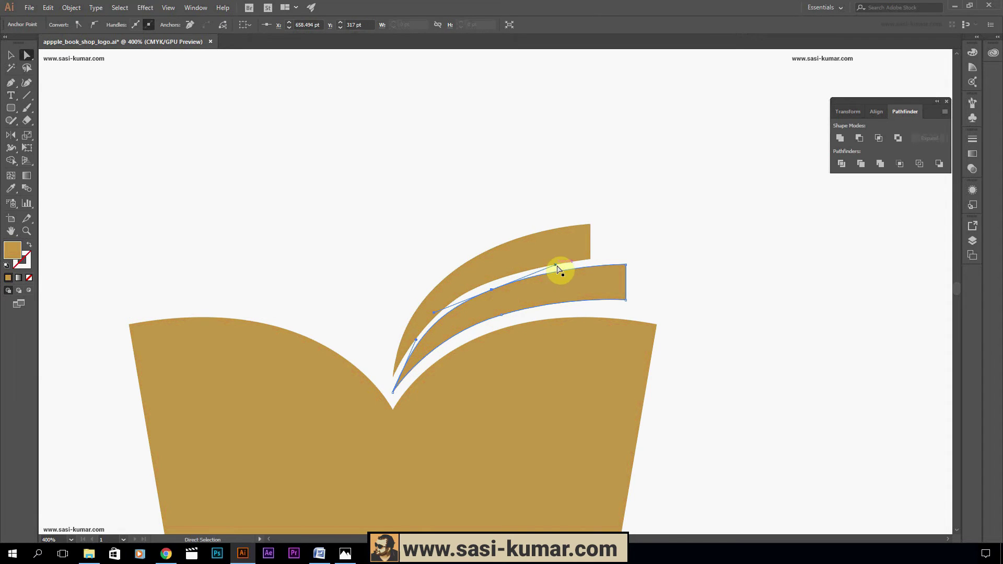
left_click_drag(556, 265, 561, 269)
left_click(432, 309)
left_click(11, 55)
left_click(344, 127)
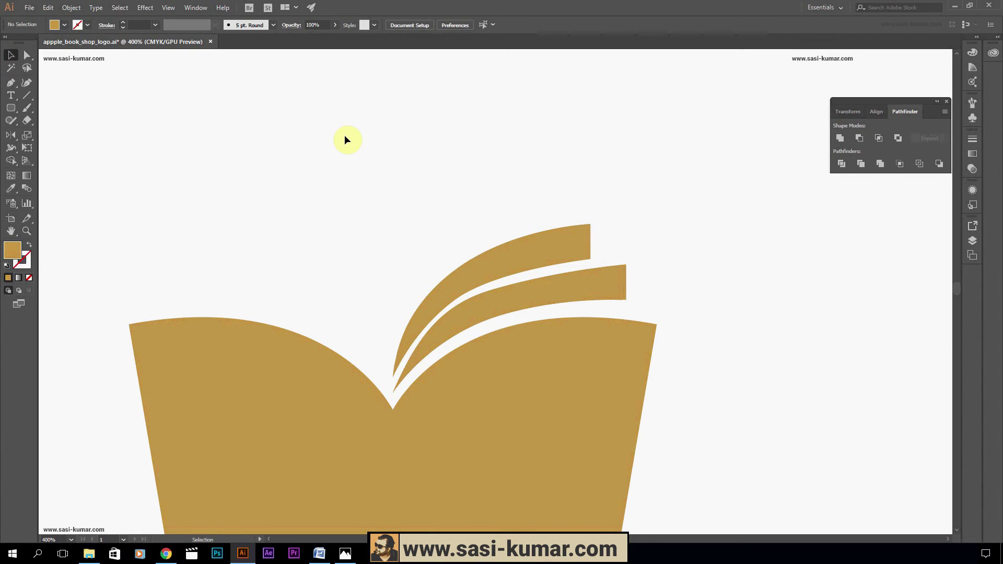
Refine the second page strip's upper curve near the spine by shortening the middle anchor's spine-side handle
key("ctrl+minus")
key("ctrl+minus")
key("ctrl+minus")
left_click_drag(342, 143, 571, 89)
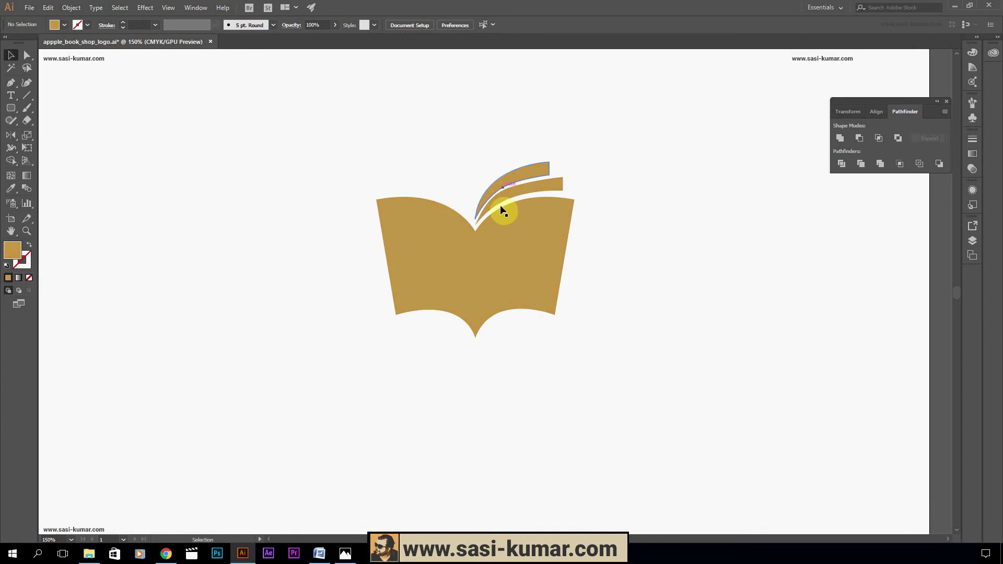
scroll(510, 192, "up", 4)
key("ctrl+plus")
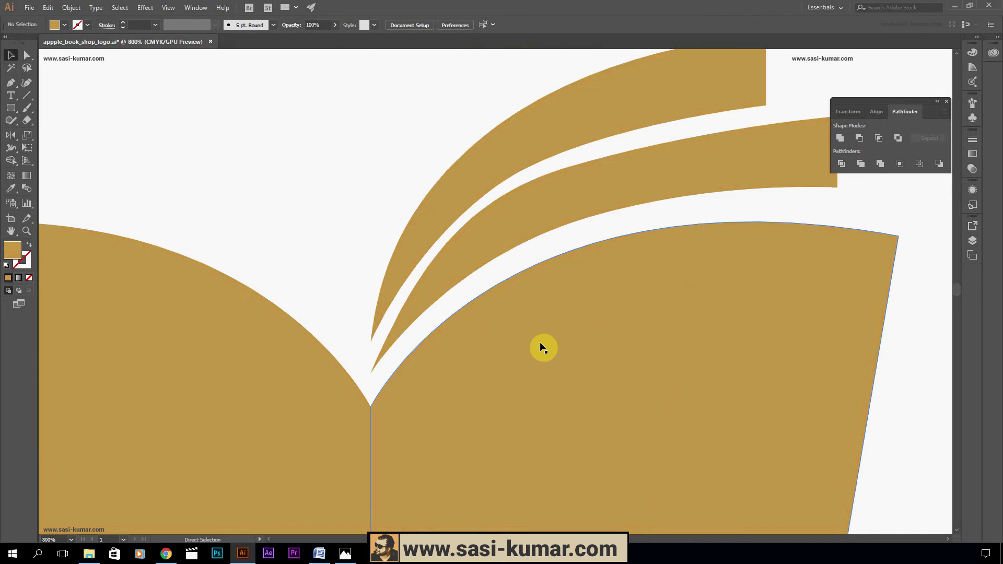
left_click(508, 209)
left_click(26, 55)
left_click(592, 205)
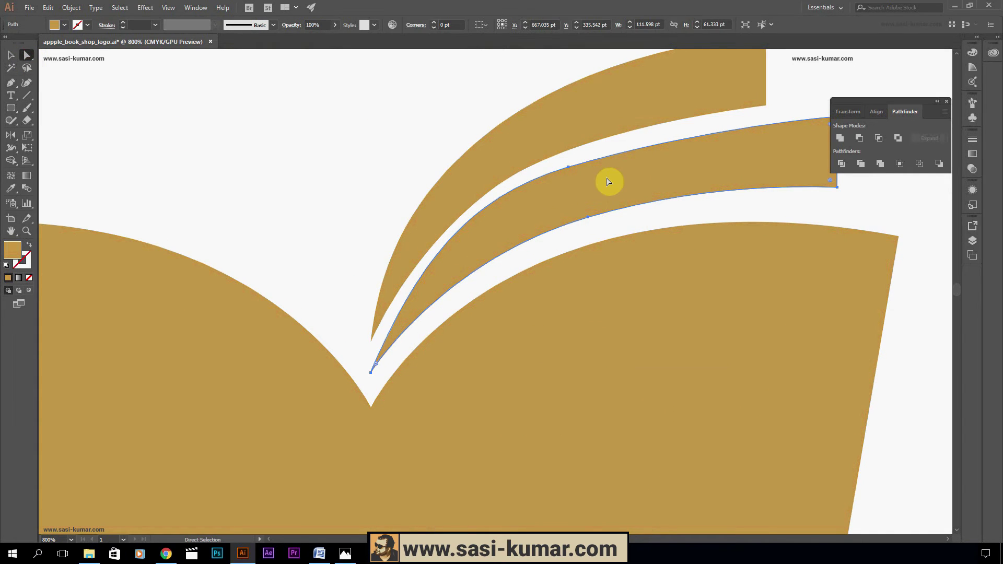
left_click(568, 166)
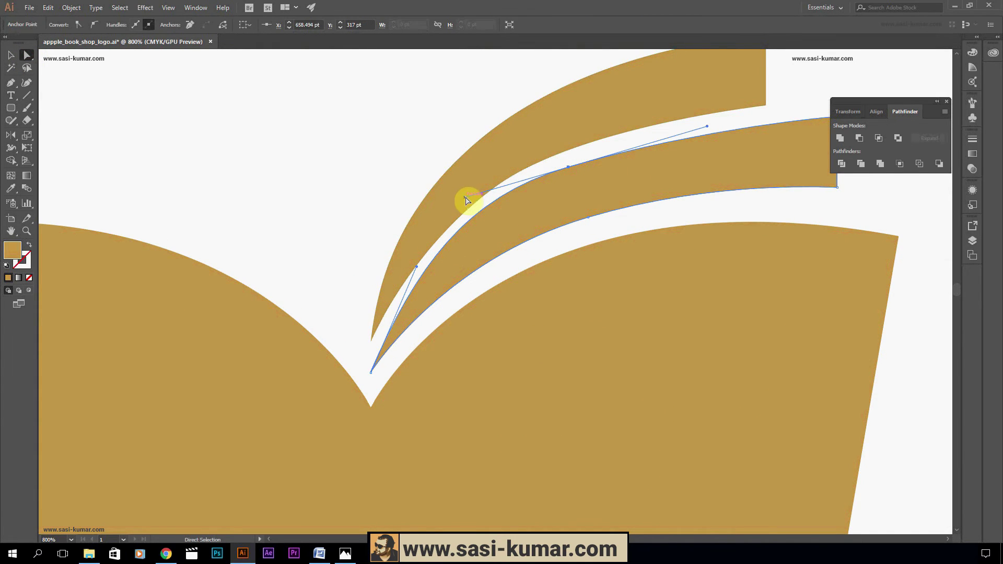
left_click_drag(466, 198, 484, 194)
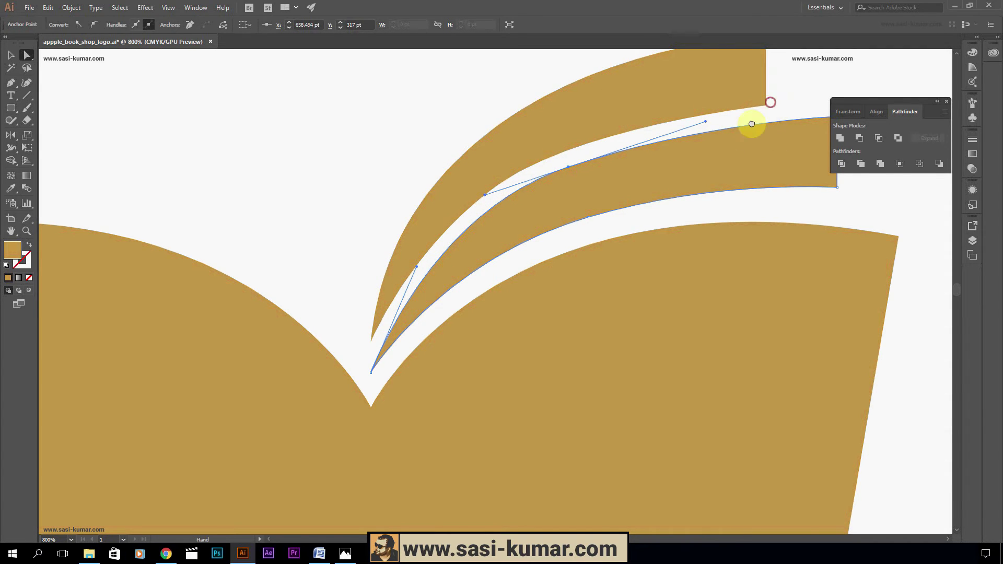
Inspect the spine-end anchors and handles of both page strips and the lower middle anchor of the topmost strip
left_click_drag(767, 101, 734, 135)
left_click(324, 384)
left_click(347, 340)
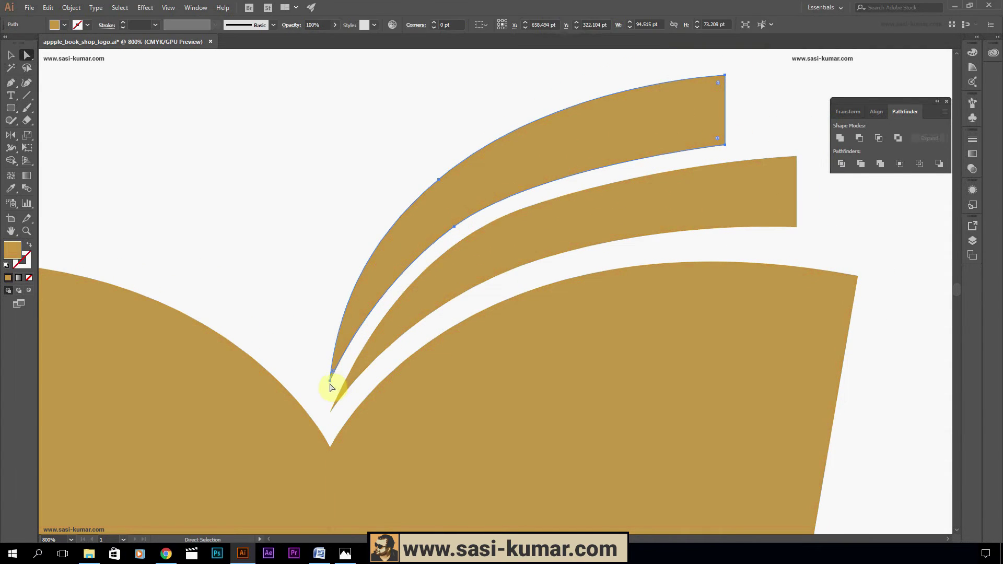
left_click(330, 383)
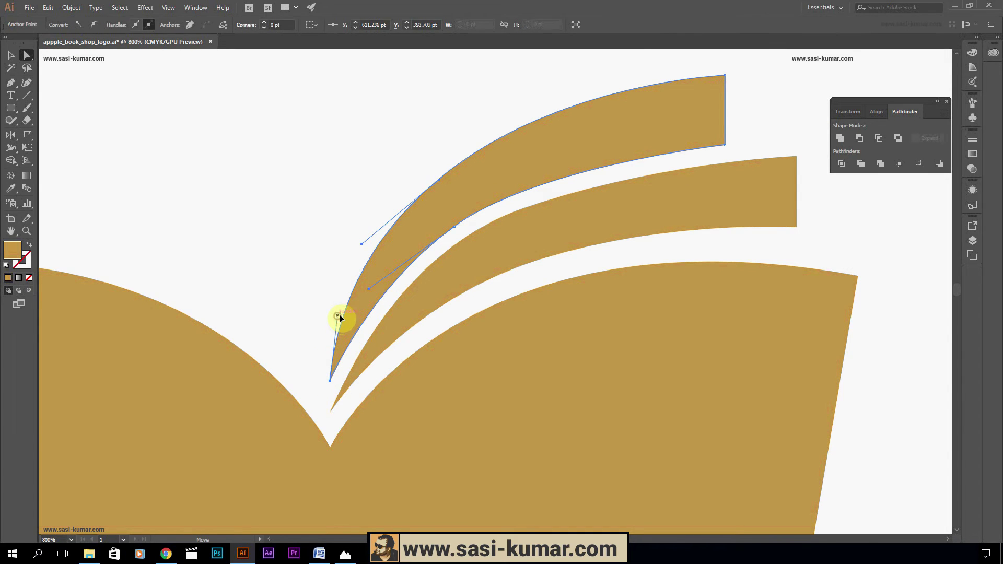
left_click(346, 387)
left_click_drag(329, 413, 329, 413)
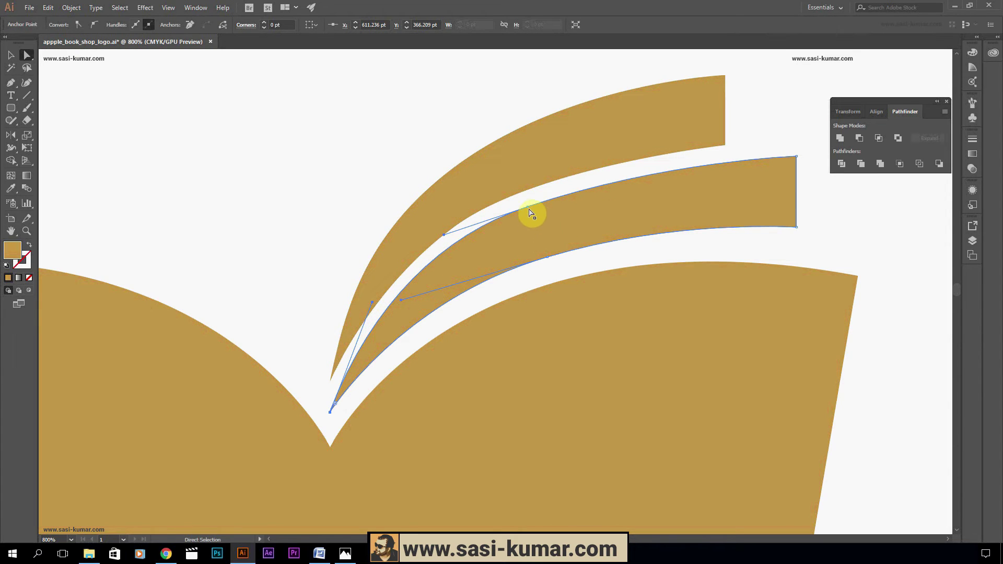
left_click(444, 237)
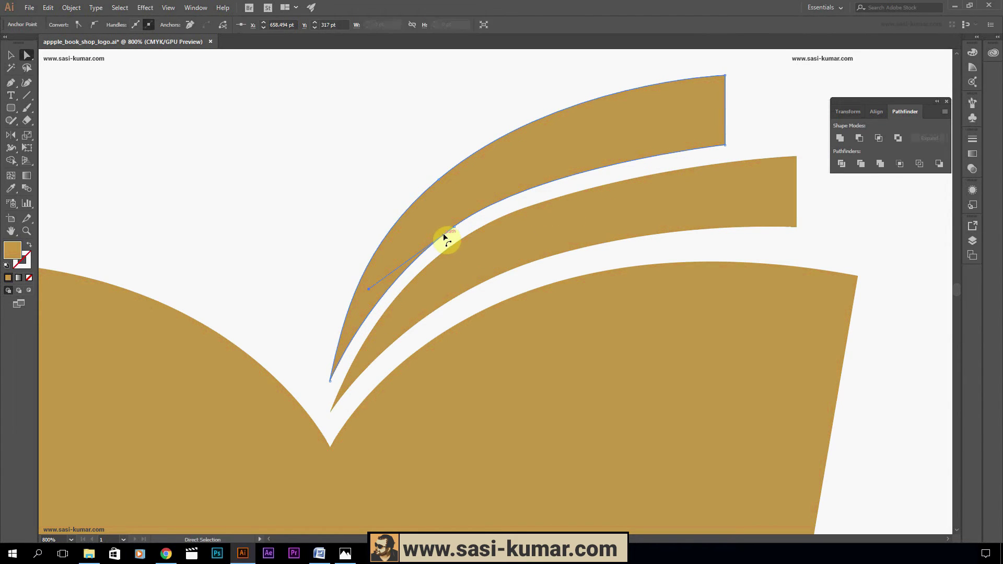
left_click(454, 226)
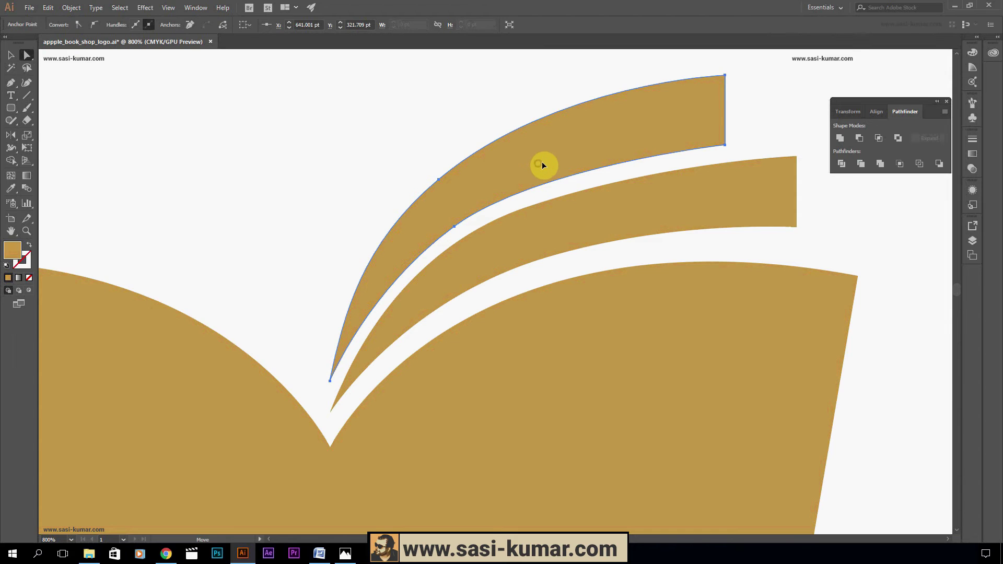
left_click(538, 163)
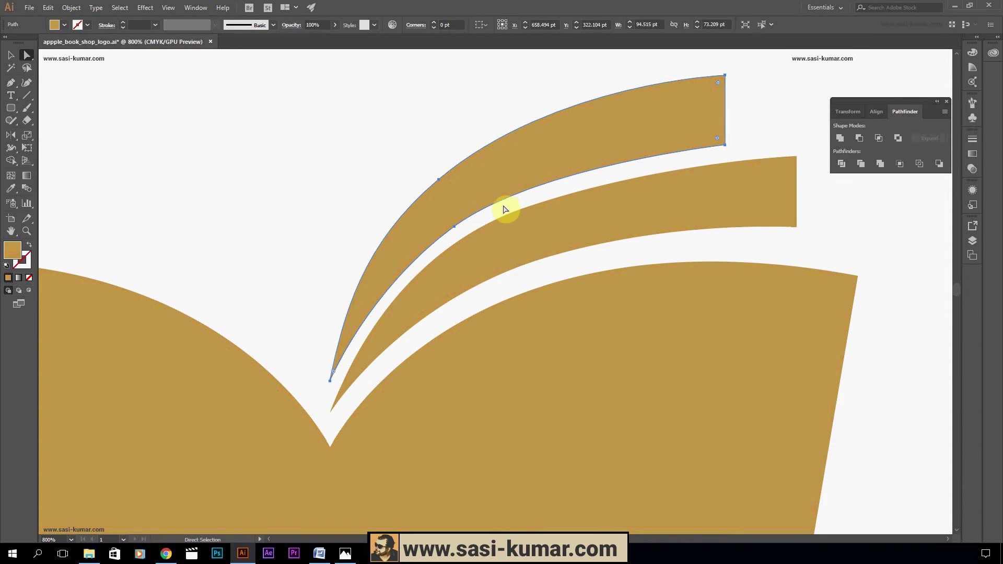
Adjust the outer handle of the topmost strip's lower middle anchor, raise both of the strip's outer corners slightly, and deselect it
left_click(454, 226)
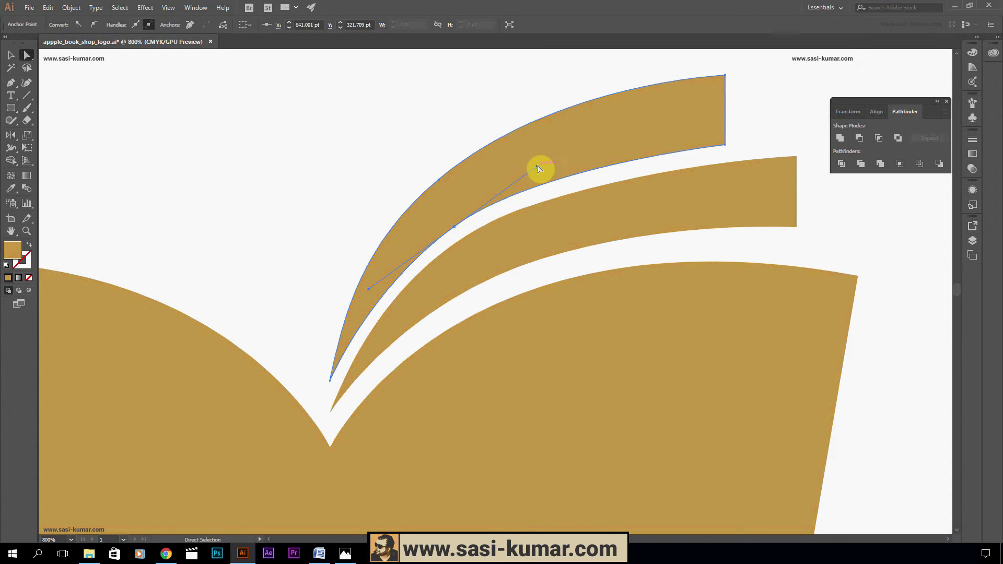
left_click_drag(537, 165, 546, 155)
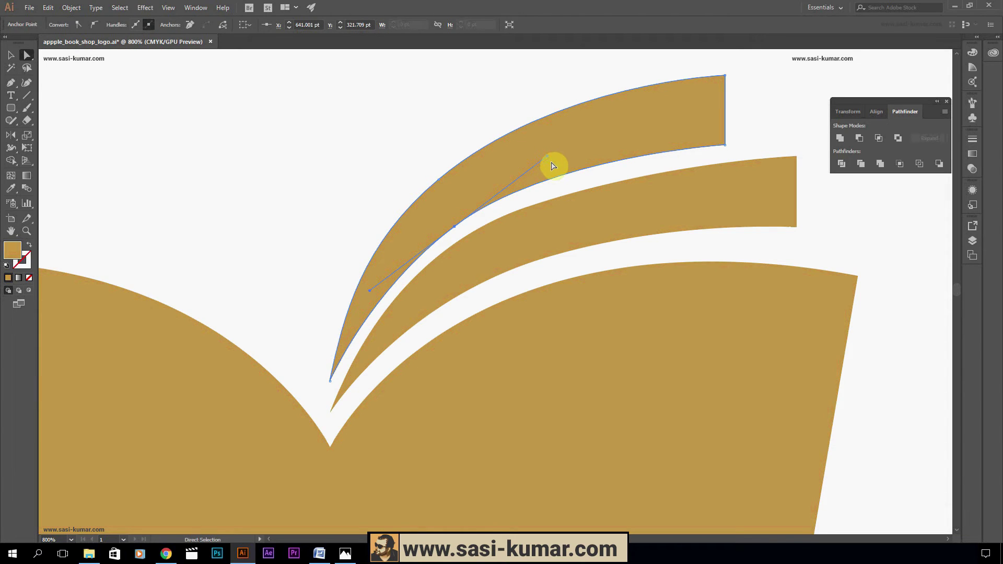
left_click_drag(725, 145, 725, 139)
left_click_drag(725, 78, 725, 68)
left_click(13, 55)
left_click(145, 195)
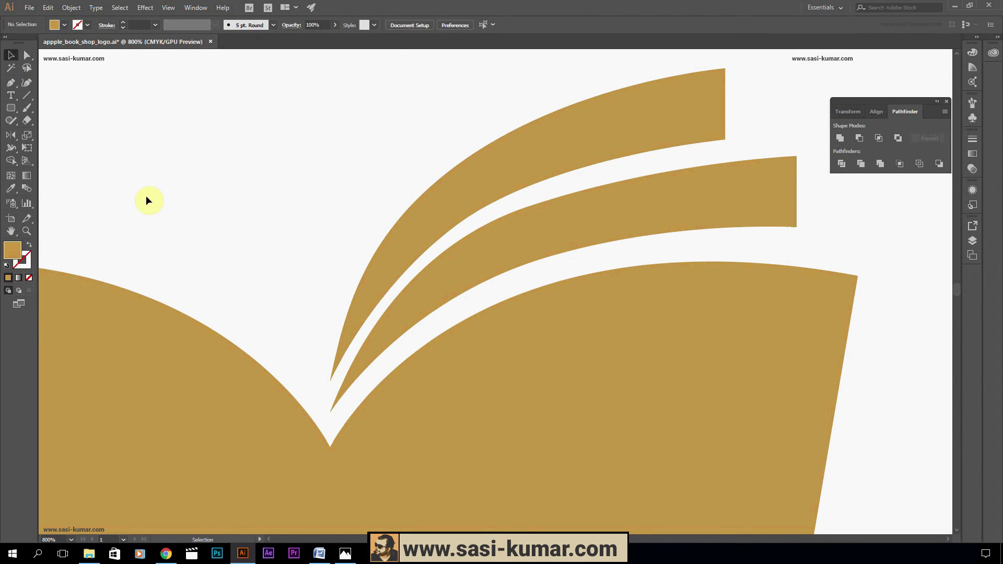
Review the proportions of the whole book and its page strips at 200% zoom
key("ctrl+minus")
key("ctrl+minus")
key("ctrl+minus")
scroll(425, 274, "down", 3)
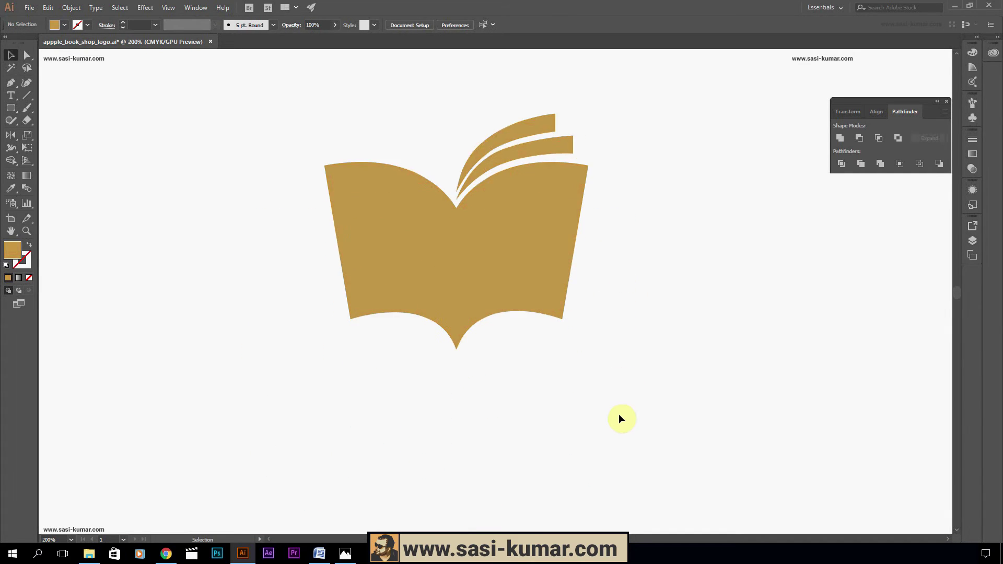
scroll(619, 416, "up", 3)
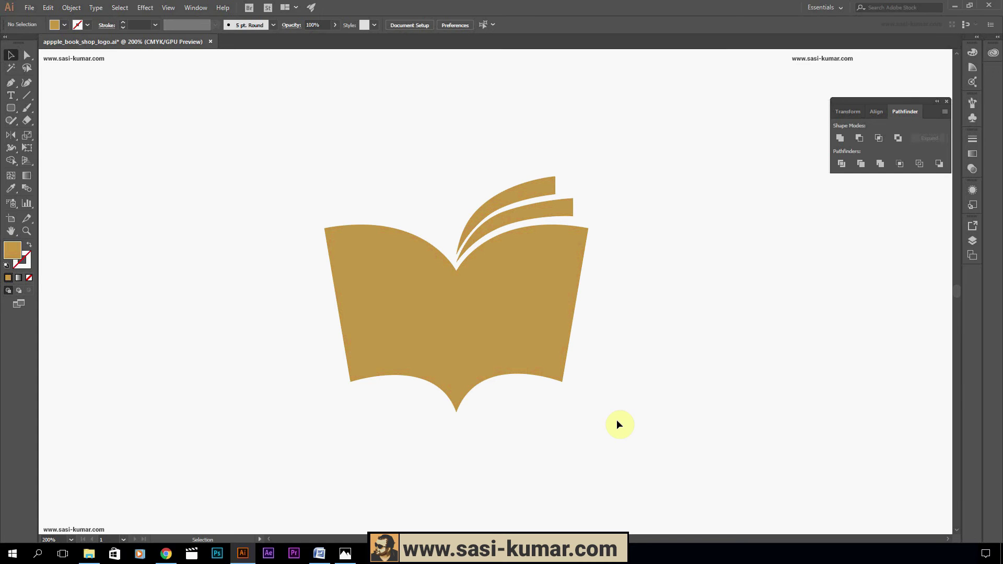
scroll(617, 424, "down", 1)
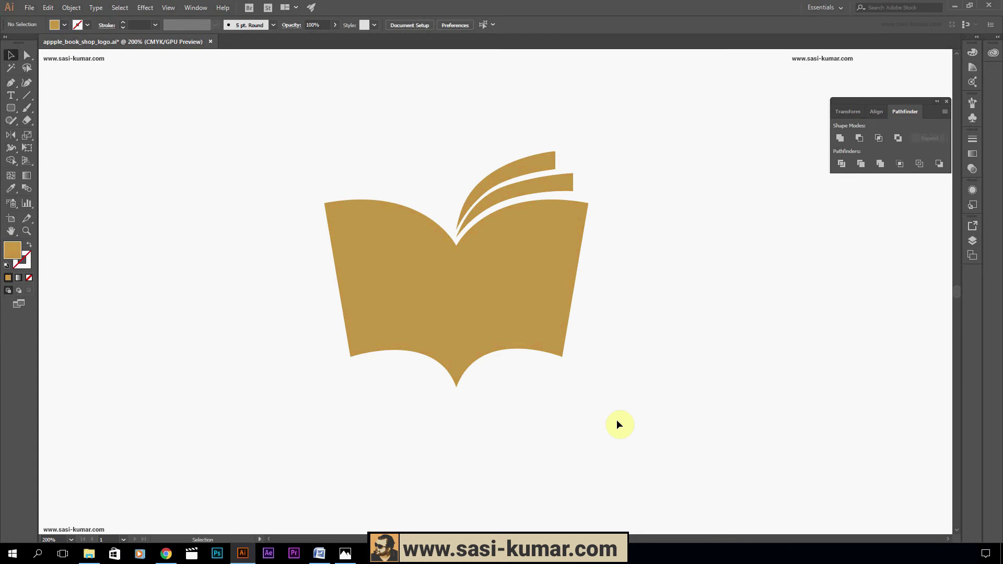
left_click(488, 308)
left_click(676, 333)
Fill the book's left page with the library color apple l red and its right page with apple d red
left_click(993, 52)
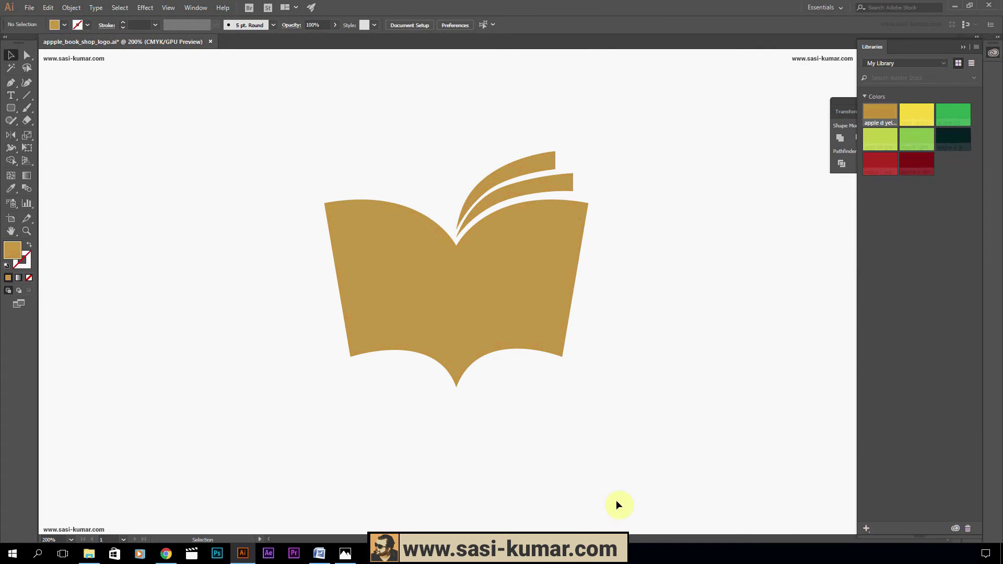
left_click(545, 289)
left_click(392, 302)
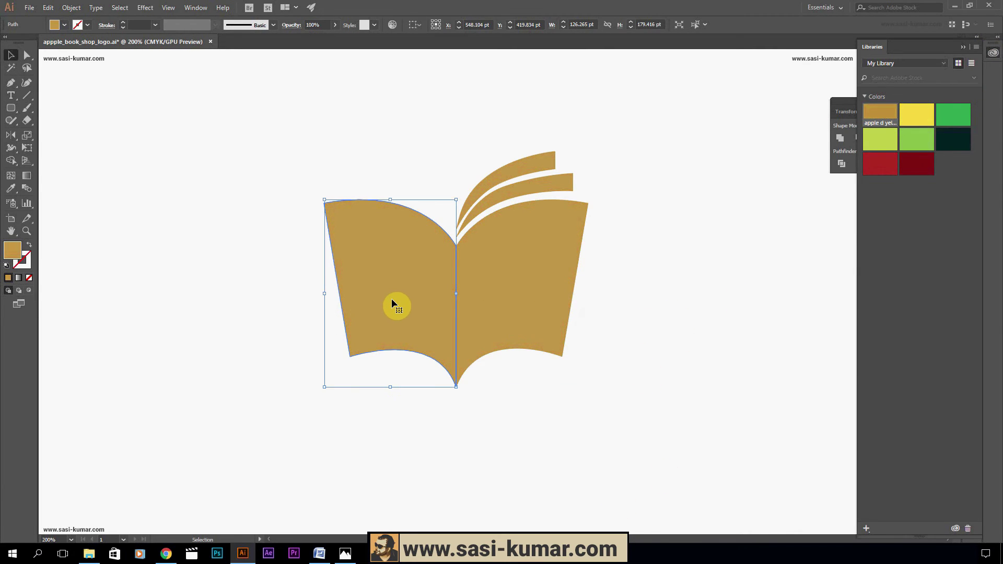
left_click(888, 162)
left_click(531, 301)
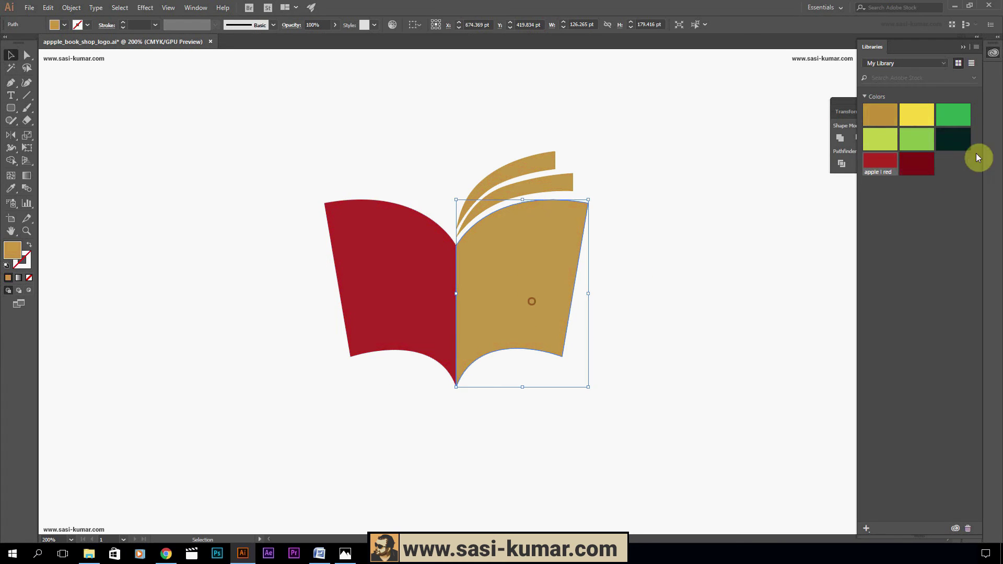
left_click(922, 159)
left_click(655, 292)
Fill the lower page strip with the dark green library color and the topmost strip with the apple light green one
left_click(563, 184)
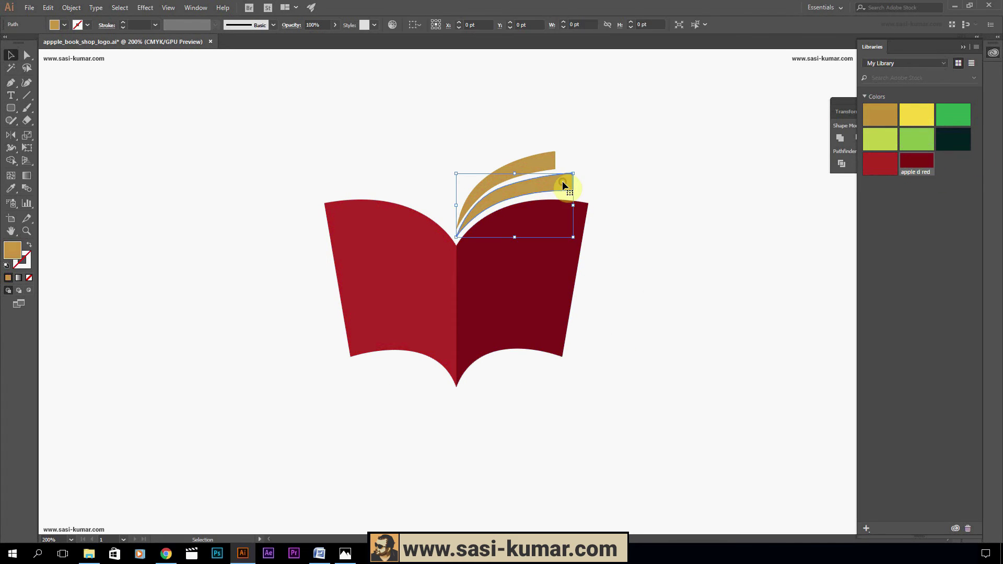
left_click(957, 137)
left_click(522, 160)
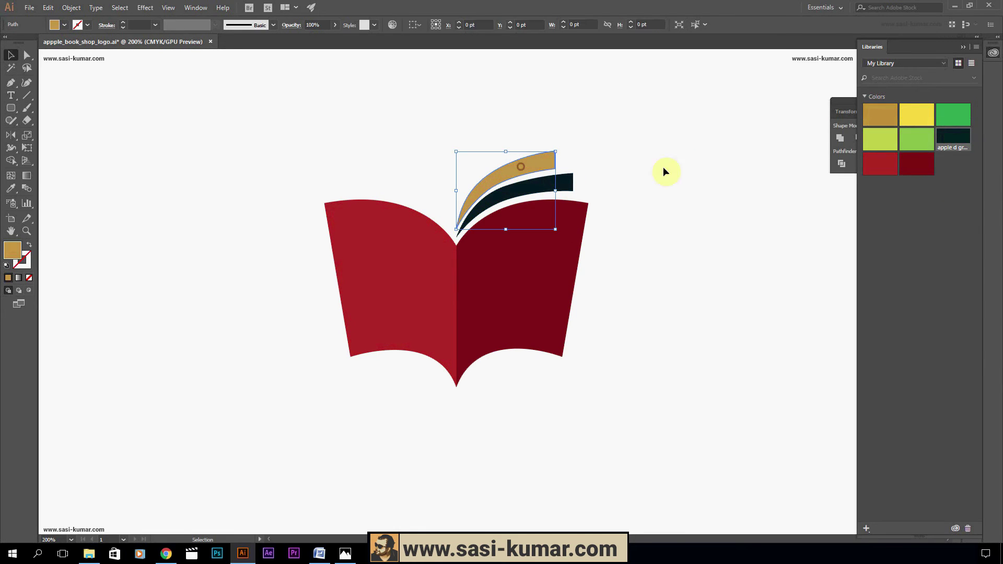
left_click(925, 141)
left_click(703, 222)
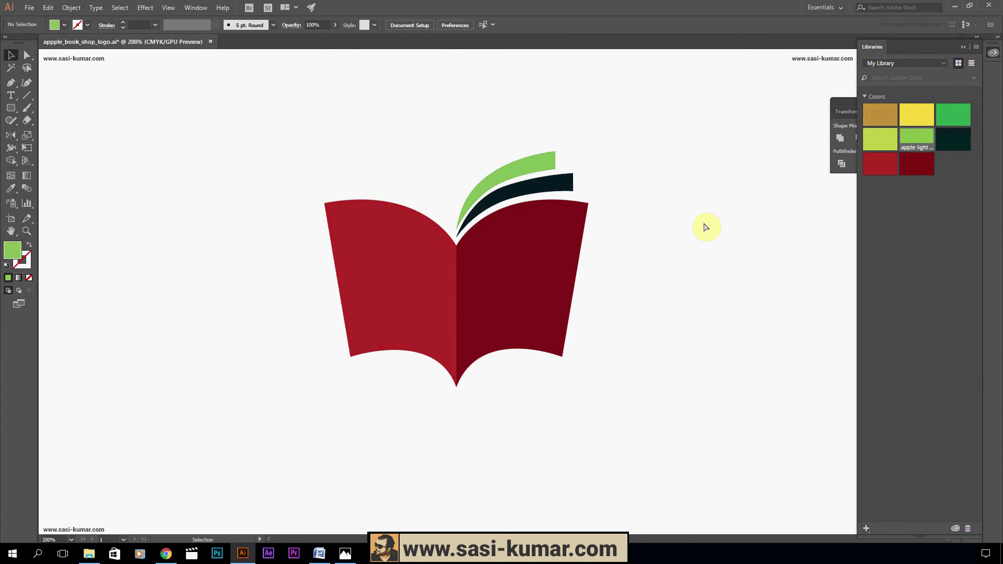
Draw a 1190.55 by 841.89 pt background rectangle covering the artboard and send it behind the book
key("ctrl+1")
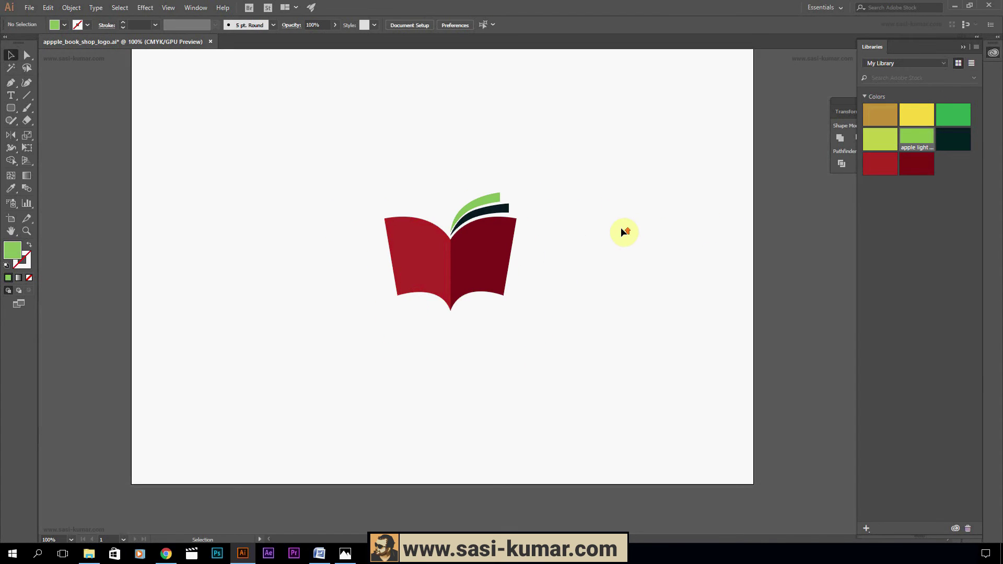
scroll(622, 228, "up", 2)
left_click(10, 108)
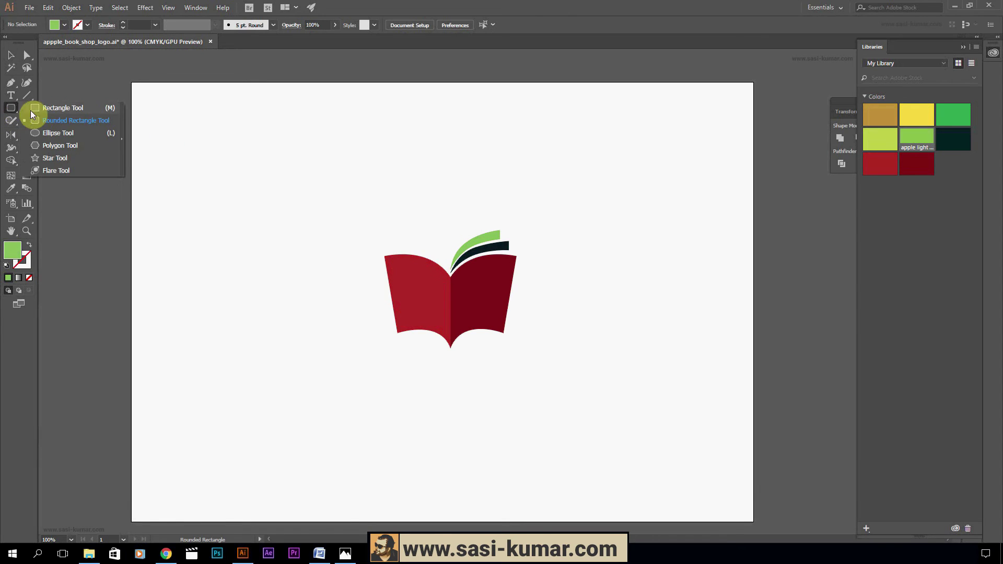
left_click_drag(132, 83, 754, 521)
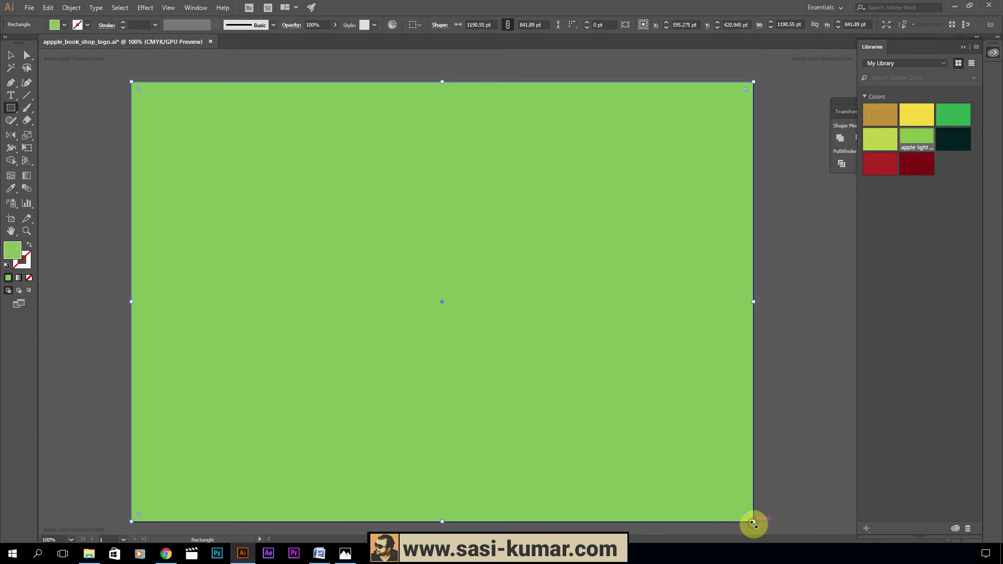
left_click(10, 57)
right_click(490, 266)
mouse_move(569, 429)
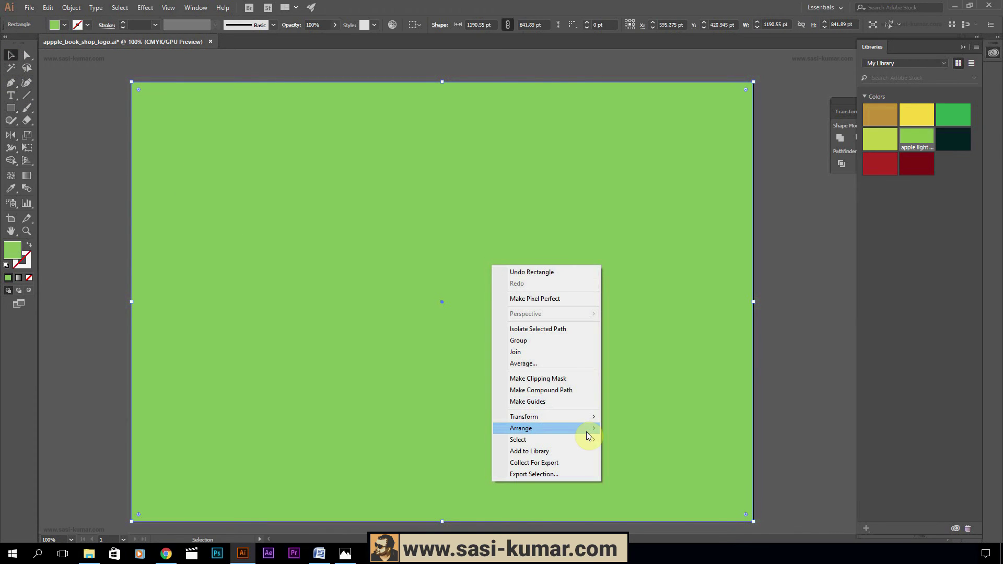
left_click(646, 463)
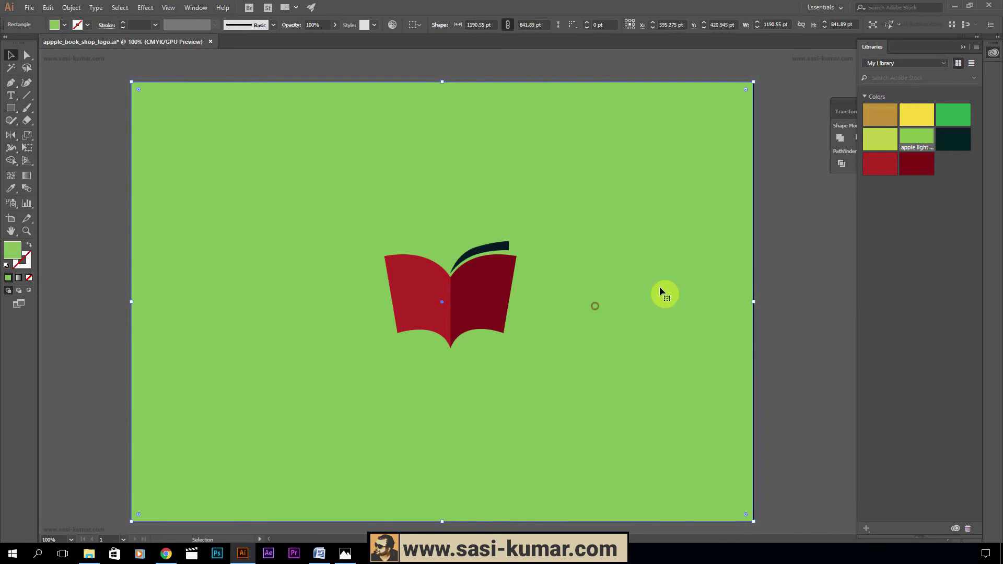
Fill the background rectangle with the green library color apple bg and deselect it
left_click(869, 139)
key("ctrl+minus")
left_click(756, 236)
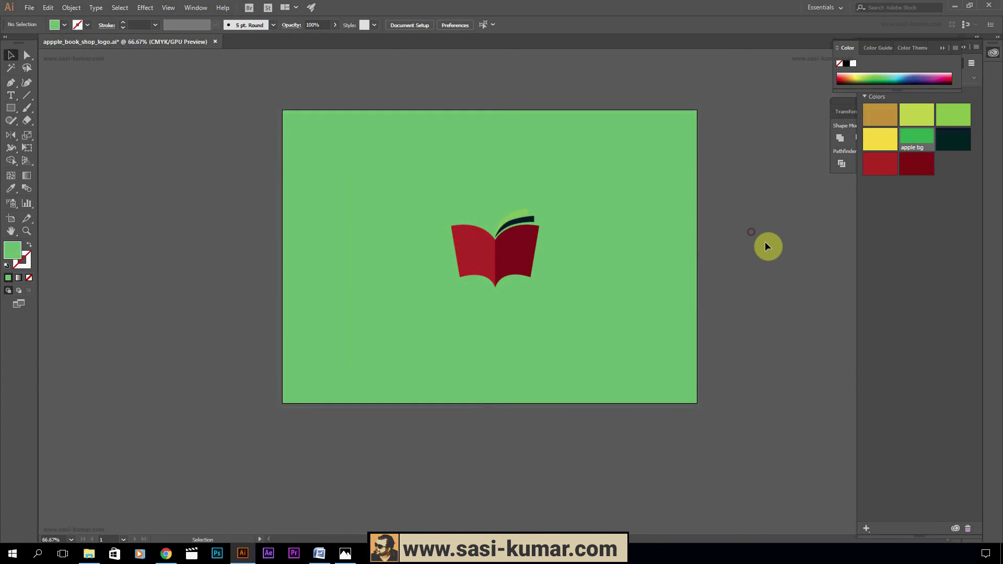
key("ctrl+plus")
Set the background rectangle's fill to pale green BBFCBB and deselect it
left_click(727, 225)
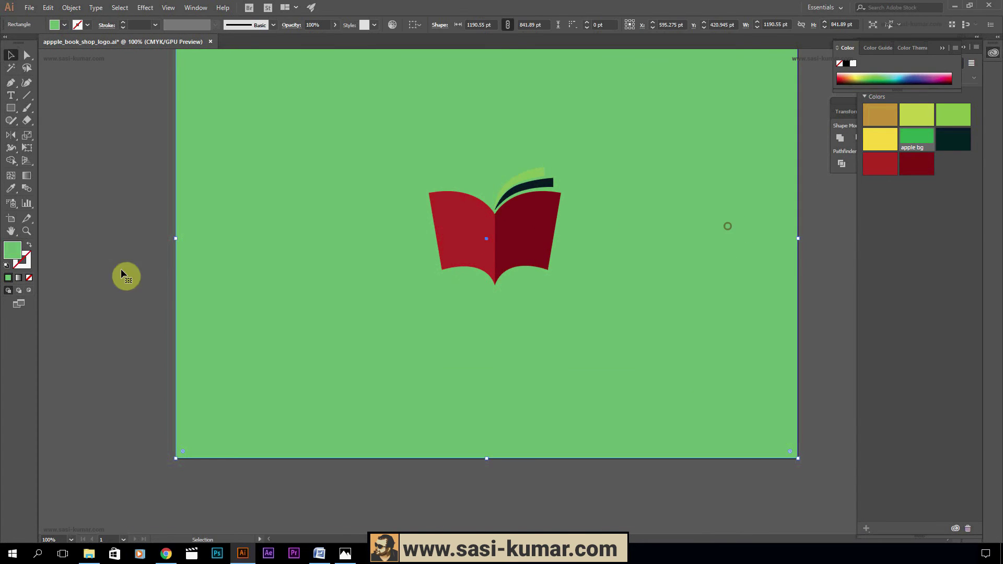
double_click(14, 249)
left_click_drag(394, 226, 399, 206)
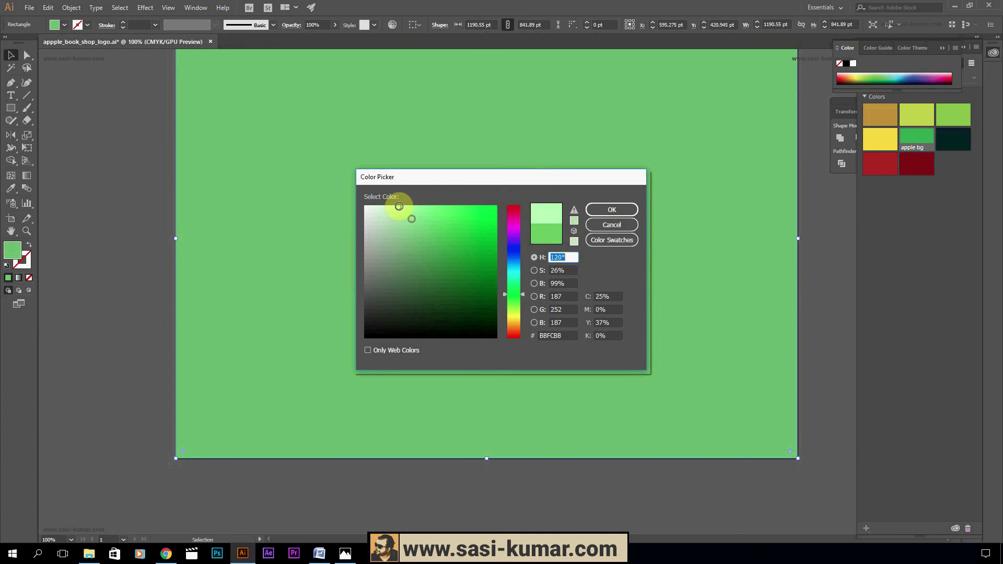
left_click(619, 209)
scroll(642, 261, "up", 3)
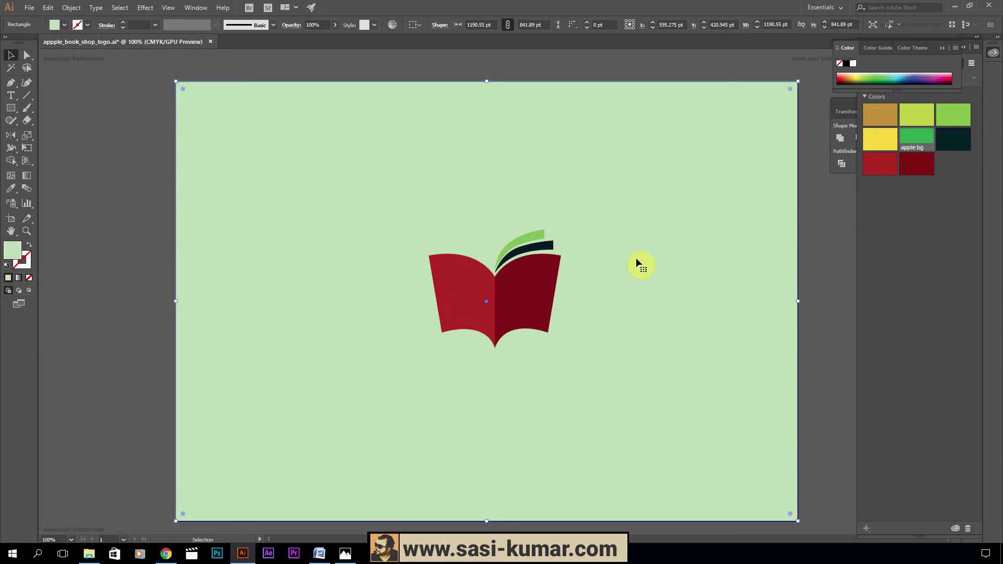
left_click(814, 214)
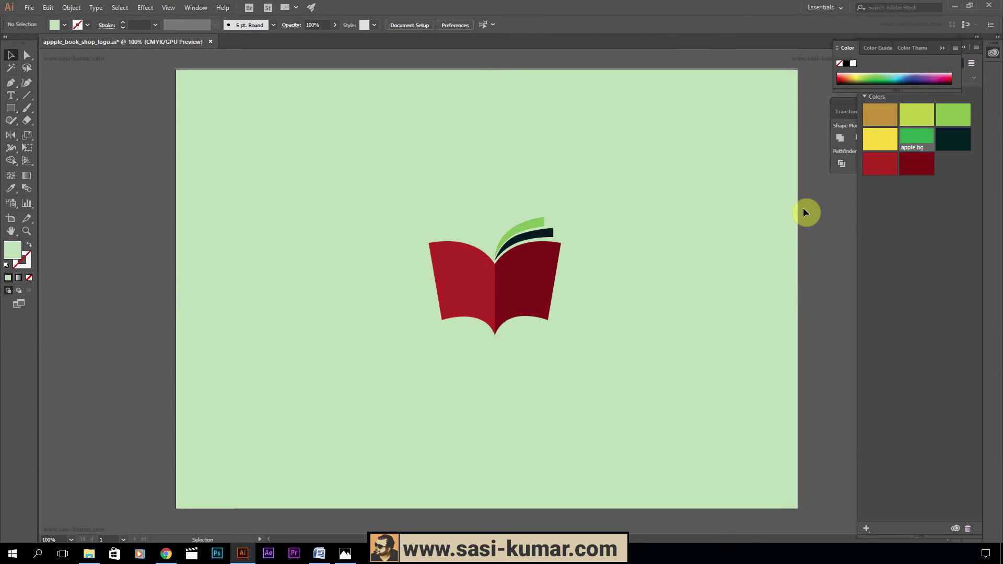
Draw a flat ellipse about 141 by 33.5 pt below the book and center it under the spine
scroll(799, 212, "down", 1)
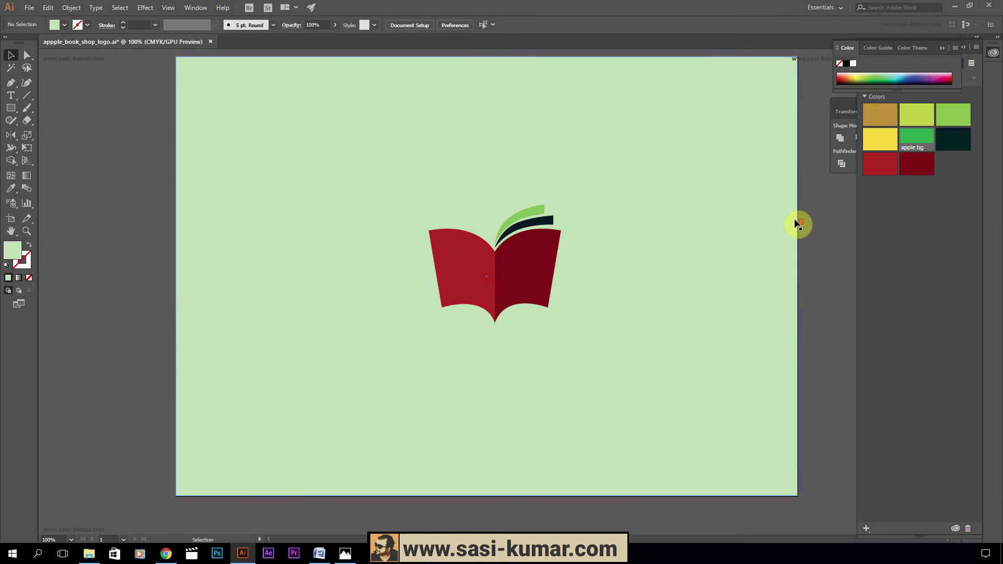
scroll(795, 225, "up", 2)
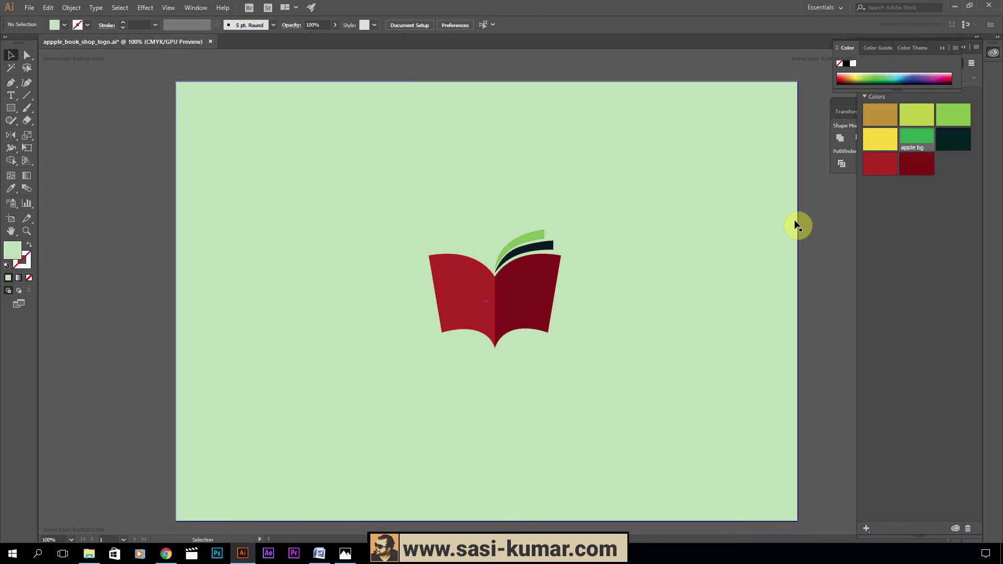
left_click_drag(794, 231, 738, 168)
key("ctrl+equal")
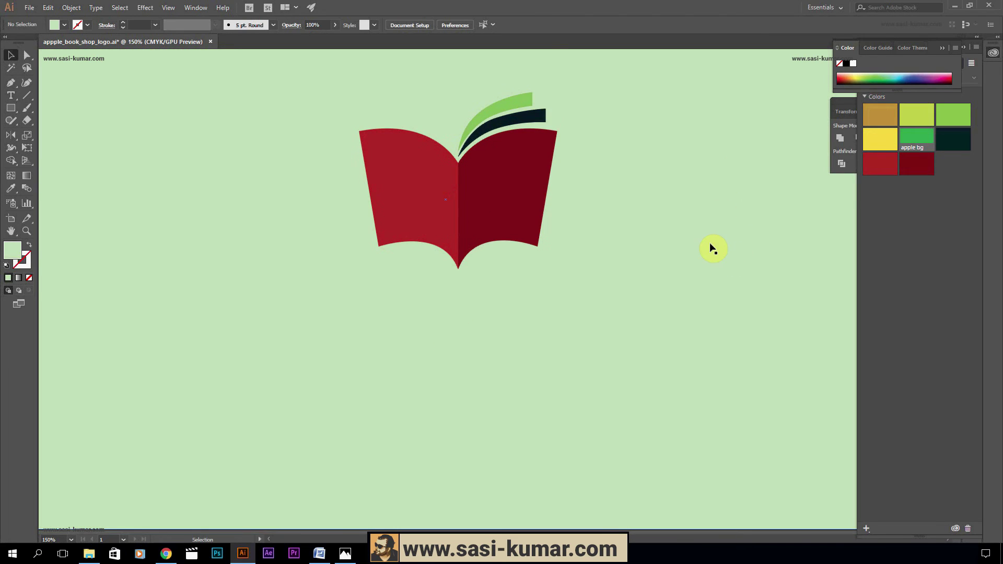
key("ctrl+equal")
left_click_drag(603, 286, 606, 334)
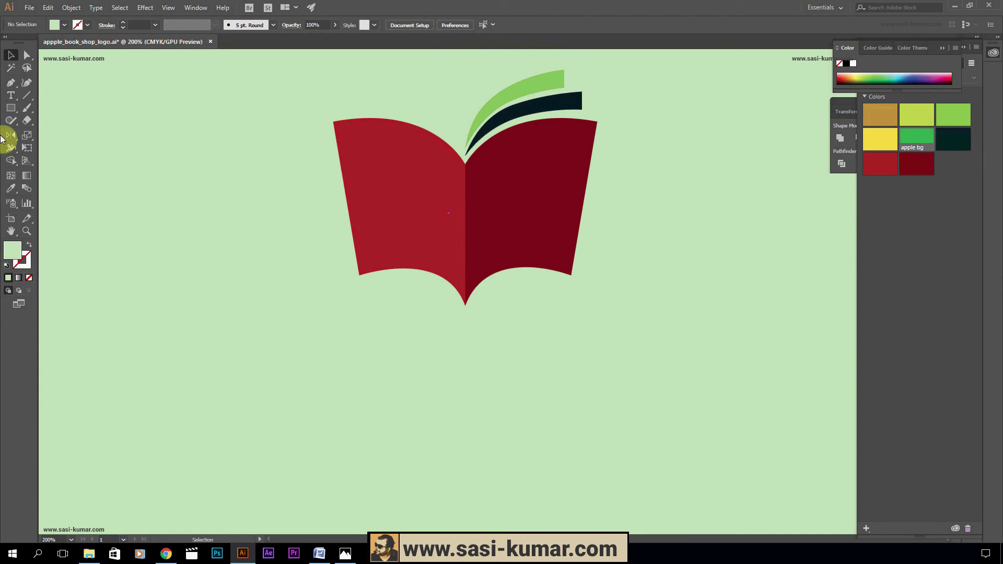
left_click_drag(10, 107, 49, 132)
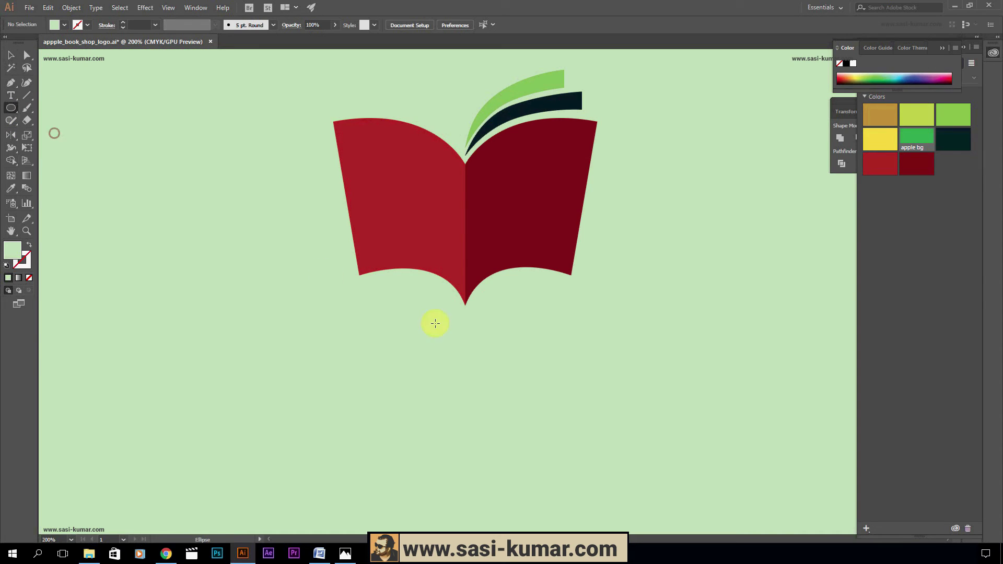
left_click_drag(431, 320, 577, 354)
left_click(11, 55)
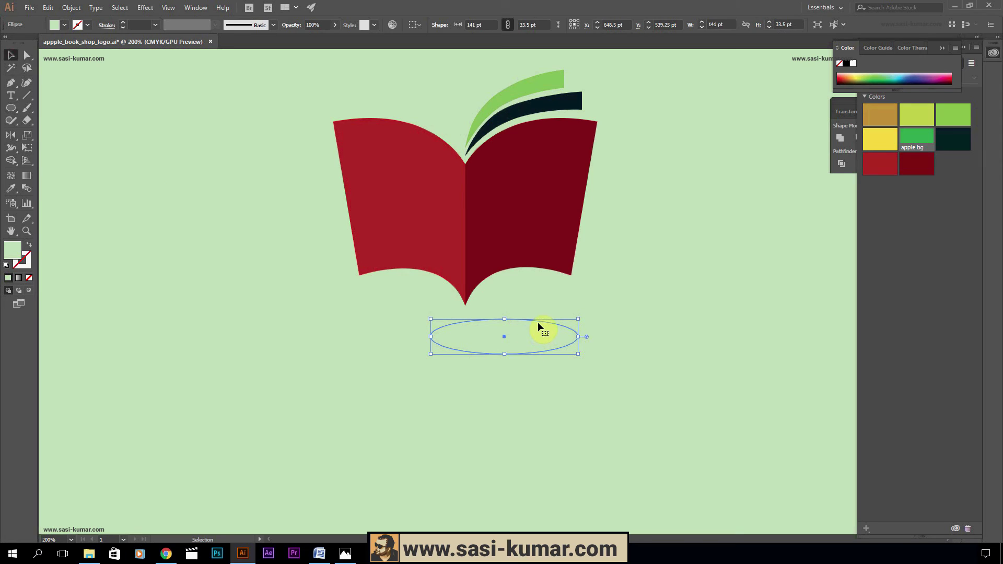
left_click_drag(537, 320, 499, 315)
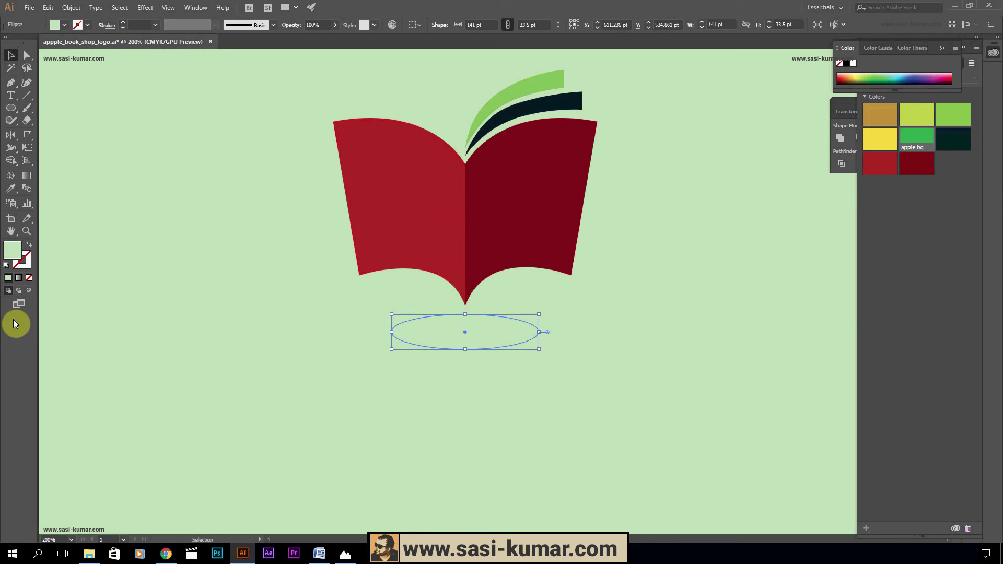
Fill the ellipse below the book with a radial gradient running from black at its center to white at its edge
left_click(21, 278)
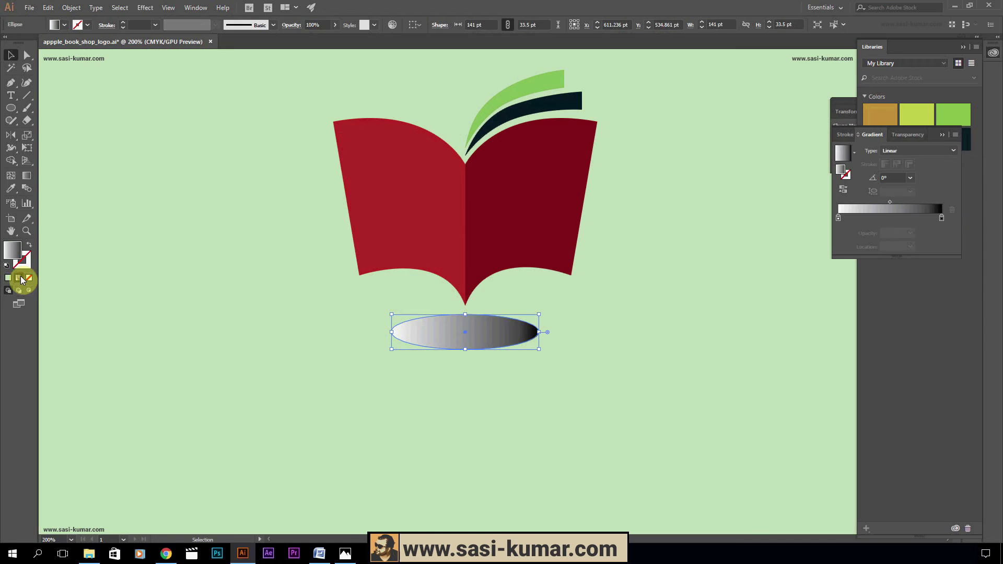
left_click(944, 156)
left_click(935, 170)
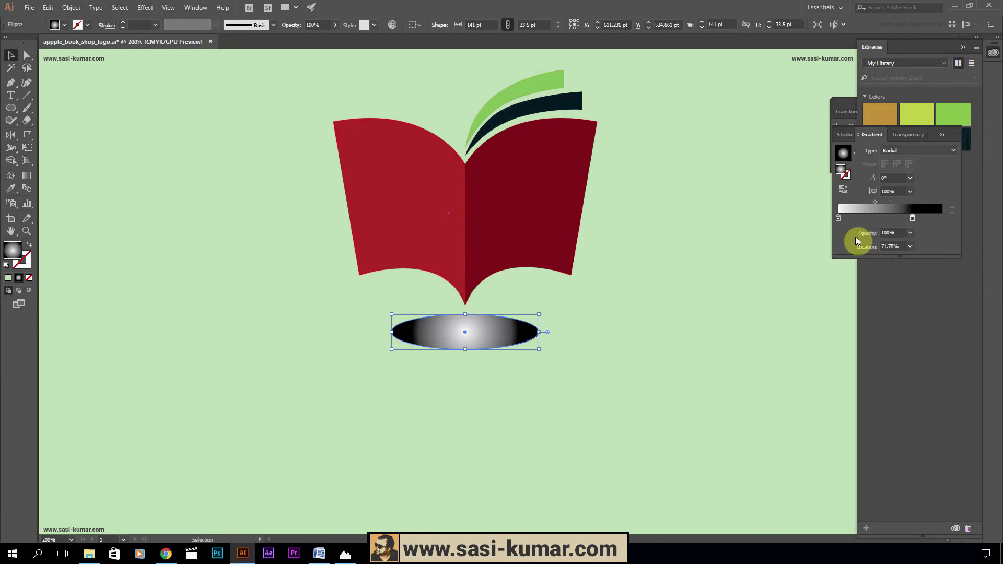
left_click_drag(838, 218, 966, 221)
left_click_drag(891, 223, 718, 226)
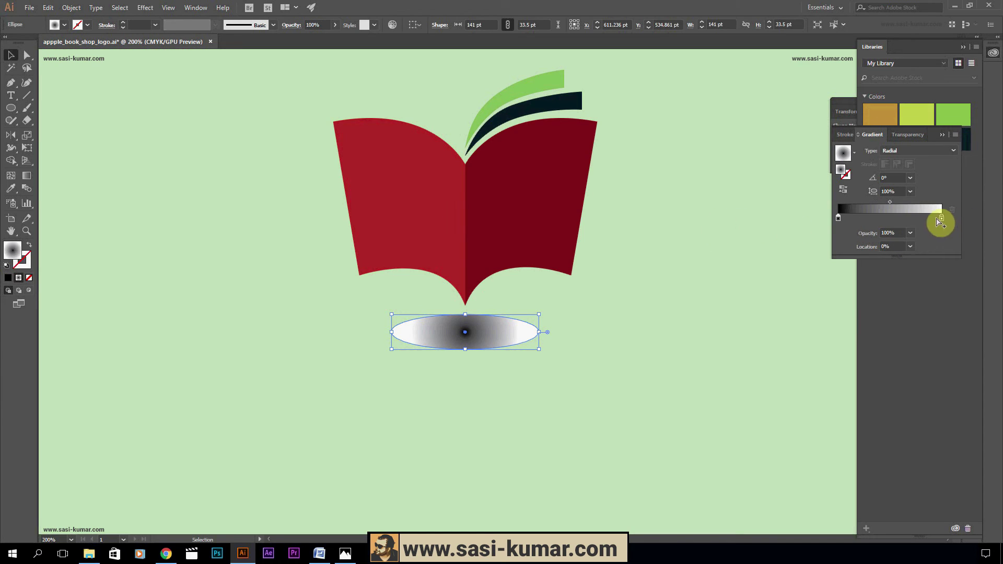
Set the gradient's white outer stop to 0% opacity and move the ellipse up 17 pt to the book's tip
left_click(911, 233)
left_click(925, 249)
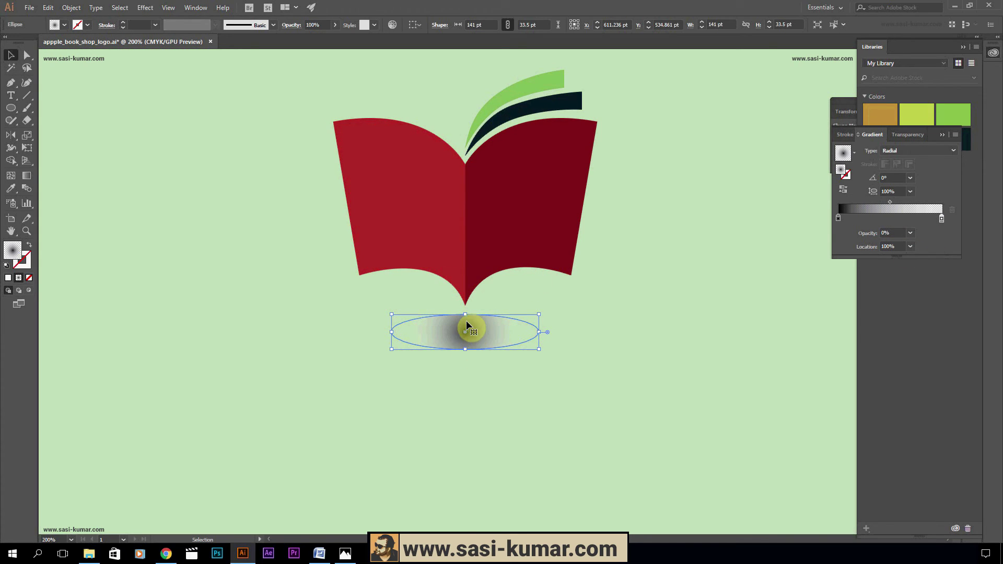
left_click_drag(469, 324, 469, 306)
Change the gradient's transparent outer stop from white to black with K at 100%
double_click(941, 218)
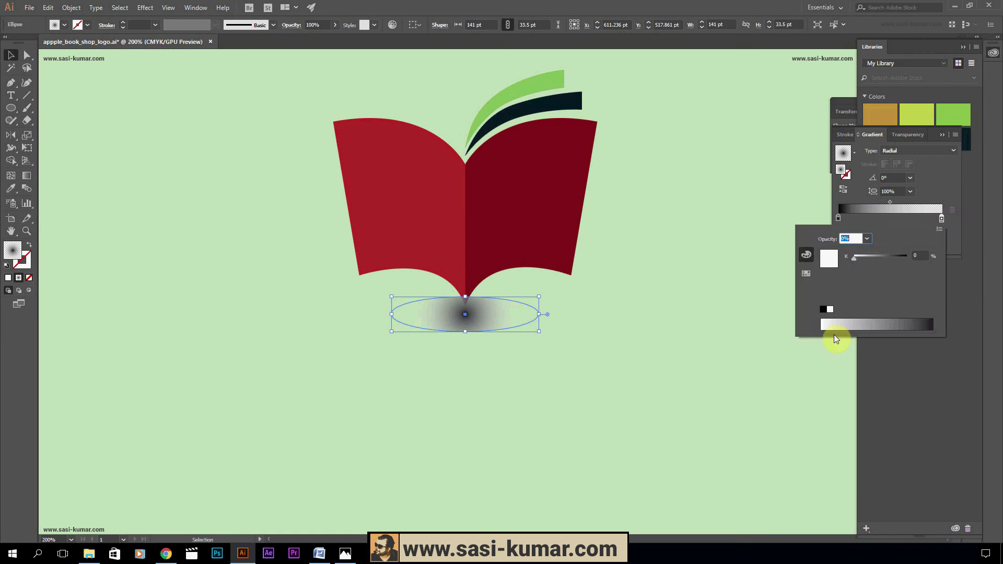
left_click_drag(855, 256, 926, 250)
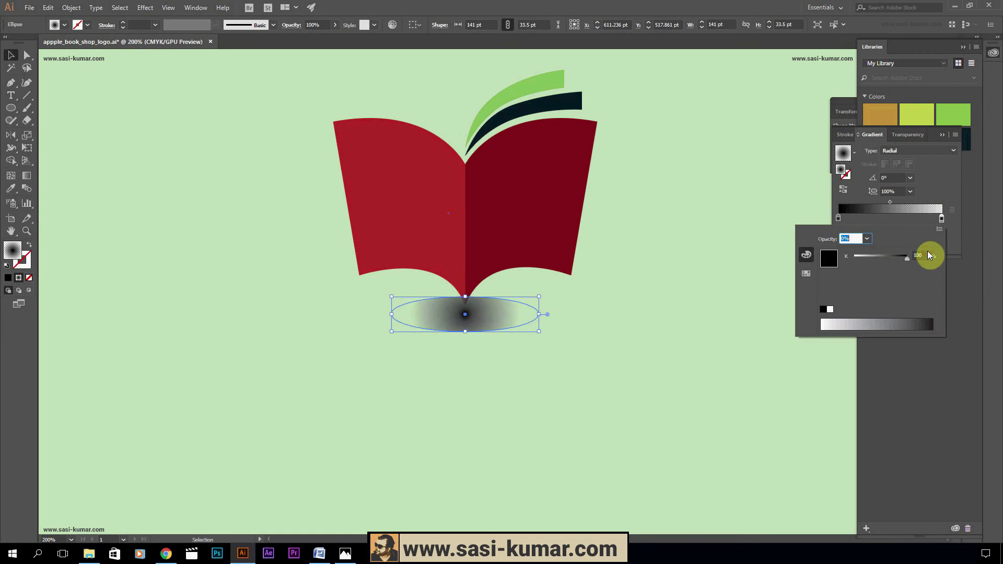
left_click(750, 309)
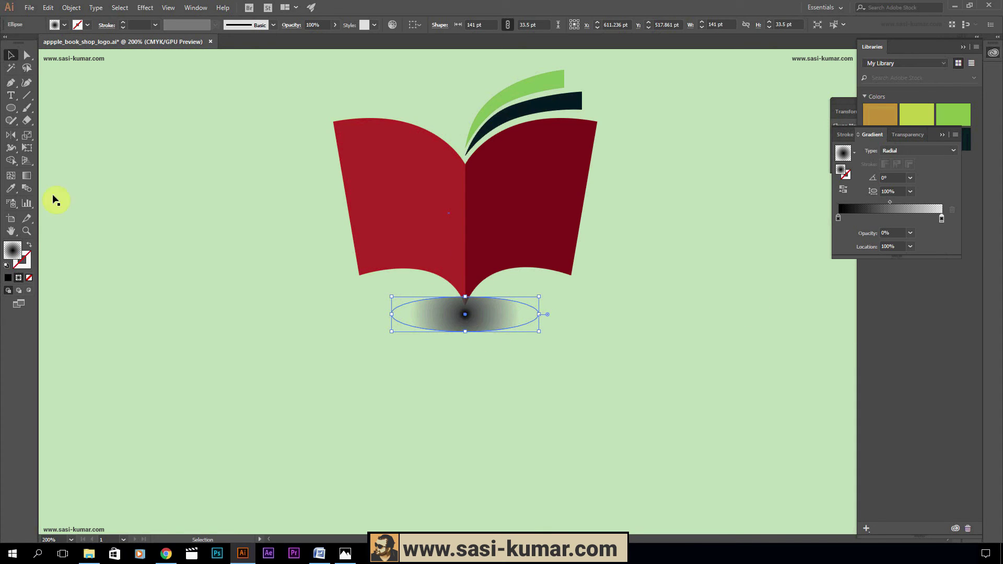
Stretch the radial gradient across the ellipse at a 30% aspect ratio and set its center stop's opacity to 70%
key("g")
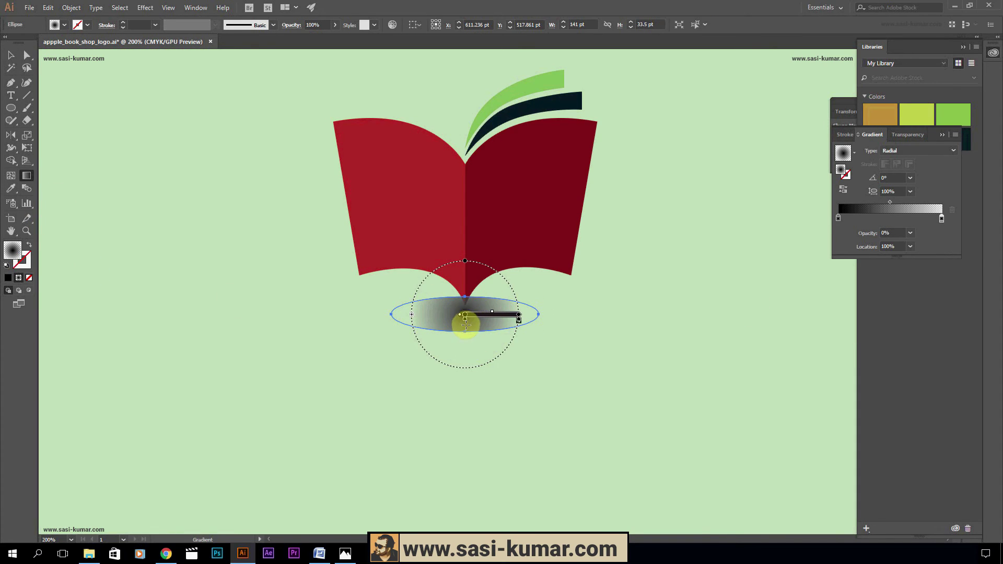
mouse_move(466, 261)
left_mouse_down()
mouse_move(471, 303)
mouse_move(533, 317)
left_mouse_up()
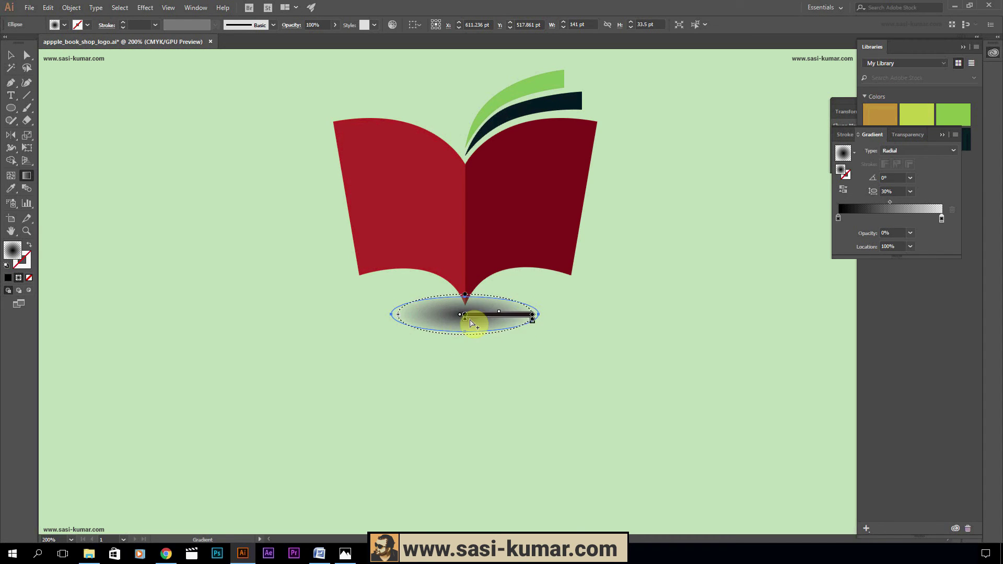
left_click(837, 217)
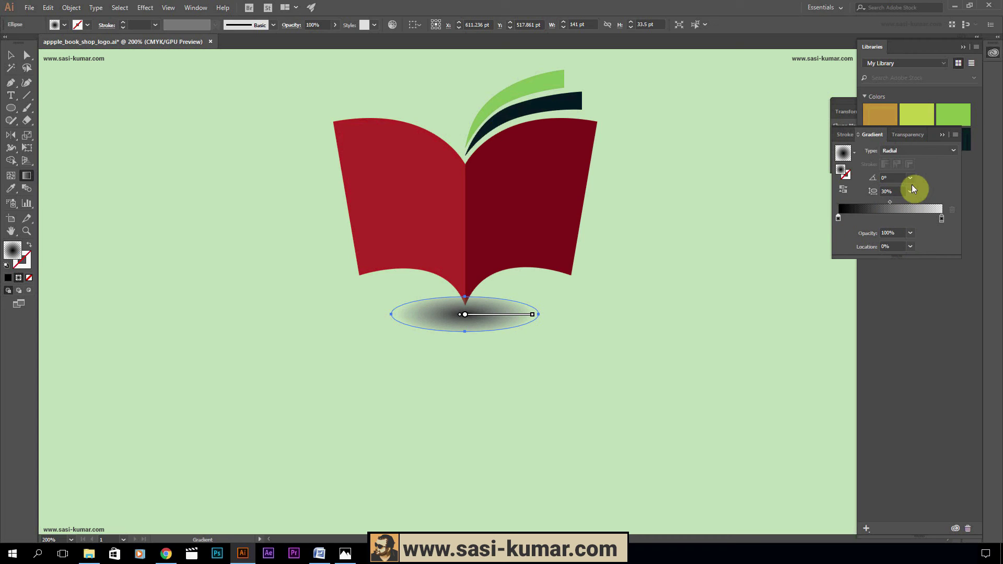
left_click(911, 233)
left_click(937, 303)
left_click(910, 233)
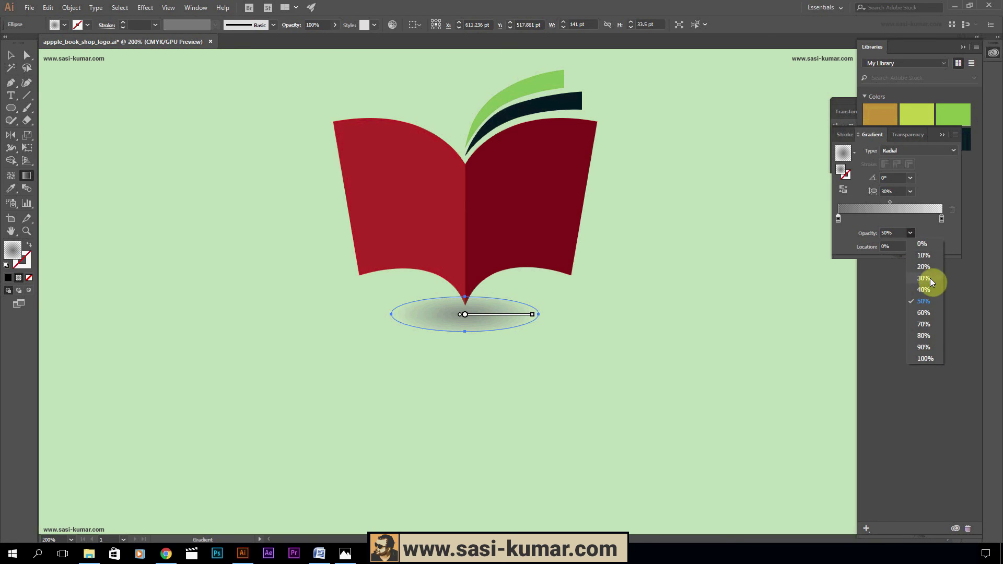
left_click(925, 324)
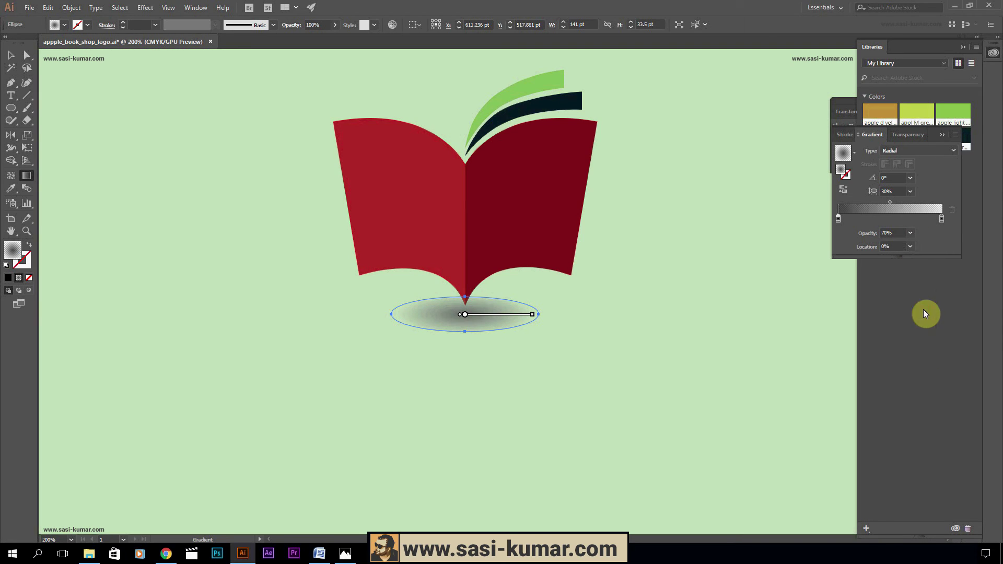
Switch the center stop's color to CMYK, set C, M, Y and K all to 100%, and deselect the ellipse
double_click(839, 219)
left_click(943, 231)
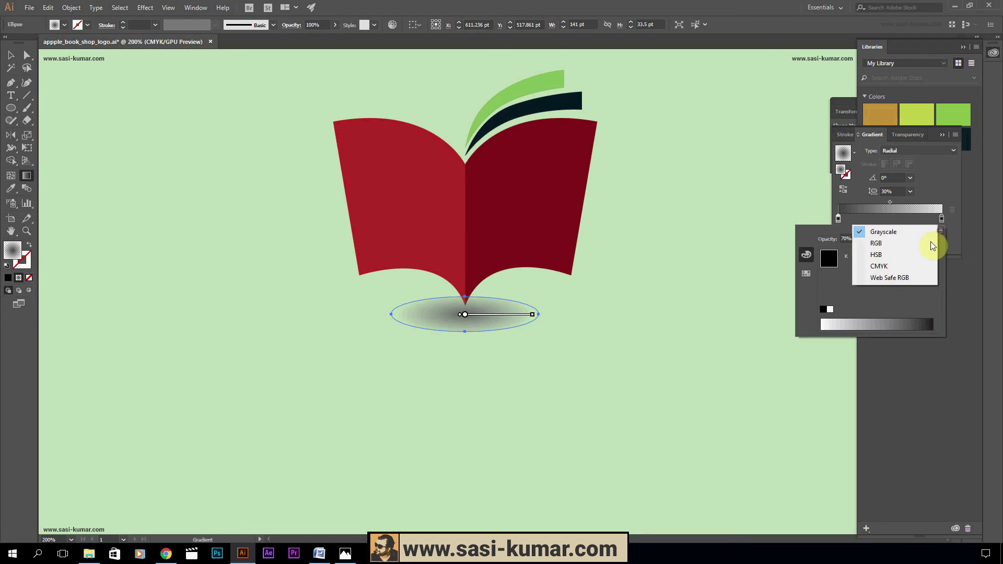
left_click(926, 250)
left_click(940, 230)
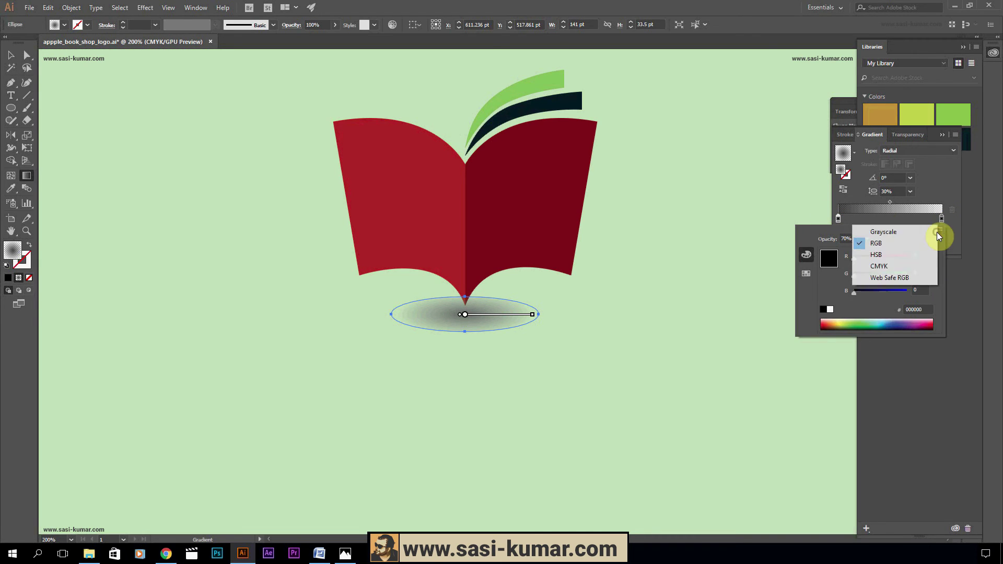
left_click(918, 266)
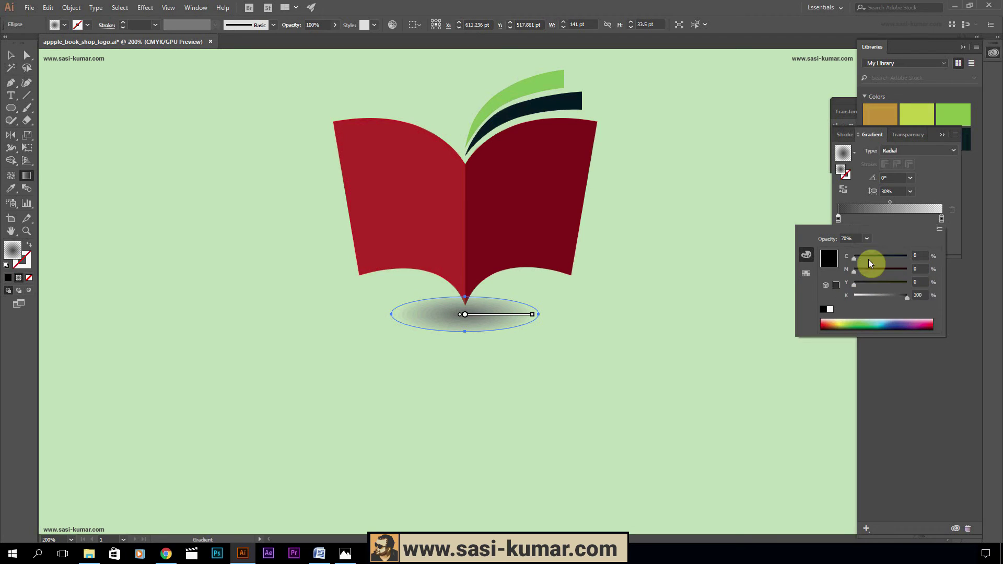
left_click_drag(906, 261, 909, 257)
left_click_drag(888, 269, 947, 284)
left_click(920, 294)
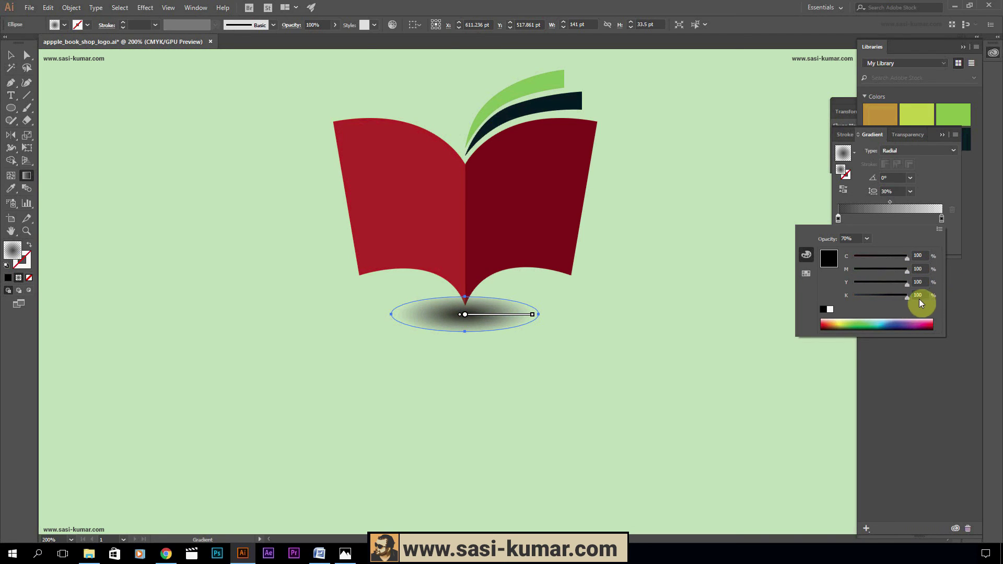
left_click(949, 179)
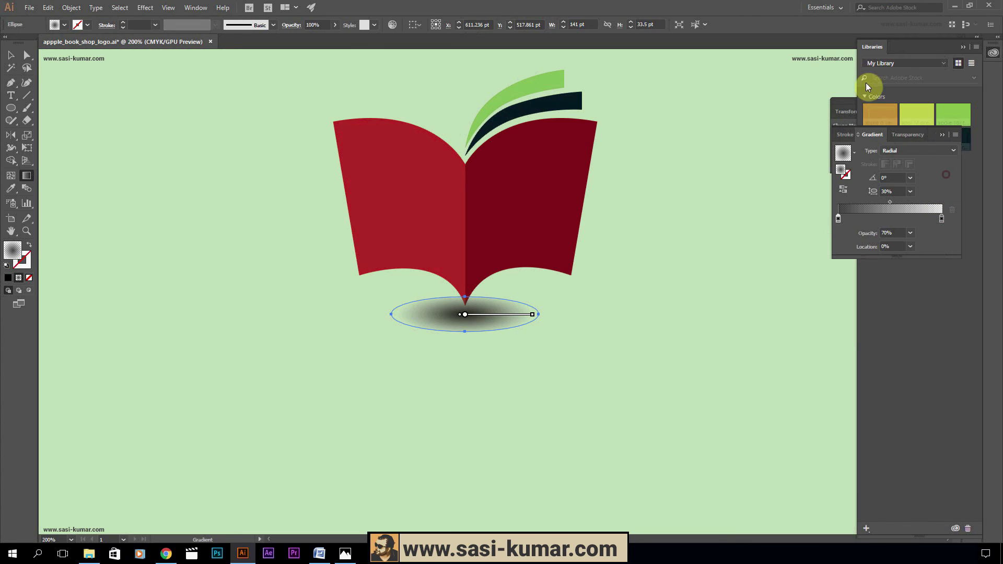
left_click(20, 61)
left_click(145, 189)
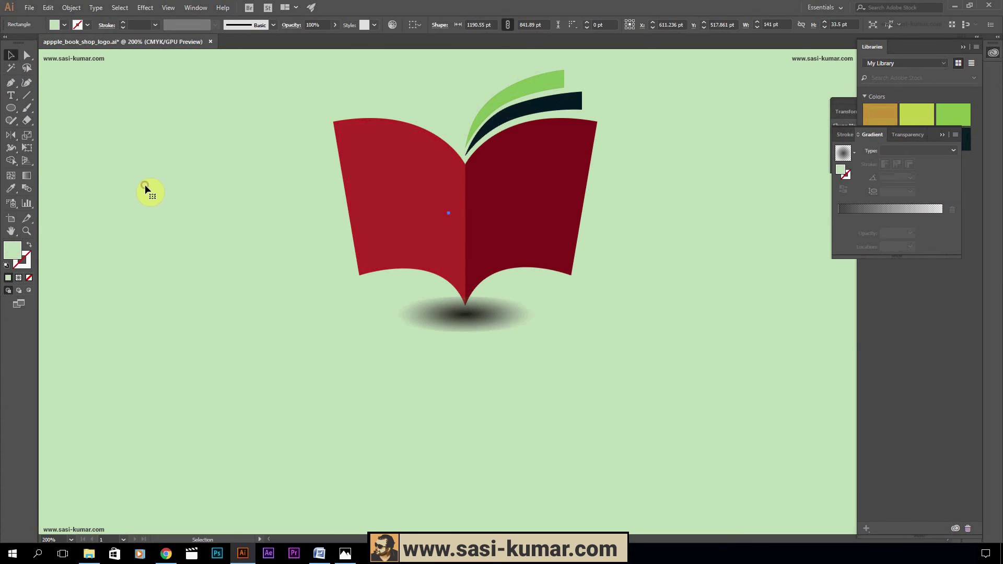
Try the shadow ellipse's overall opacity at 25% and 50%, and settle on 75%
left_click(461, 328)
left_click(317, 24)
type("25")
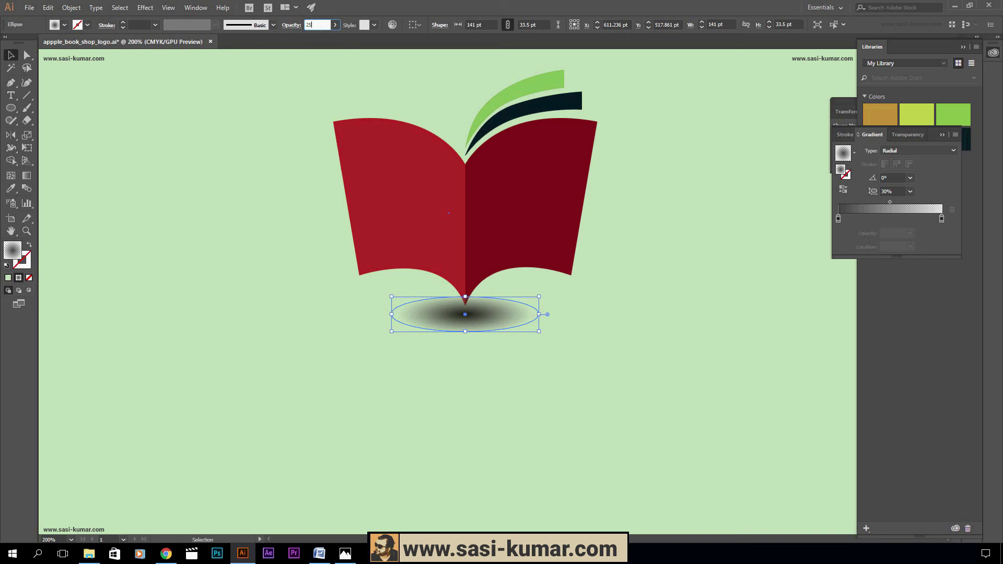
key("Return")
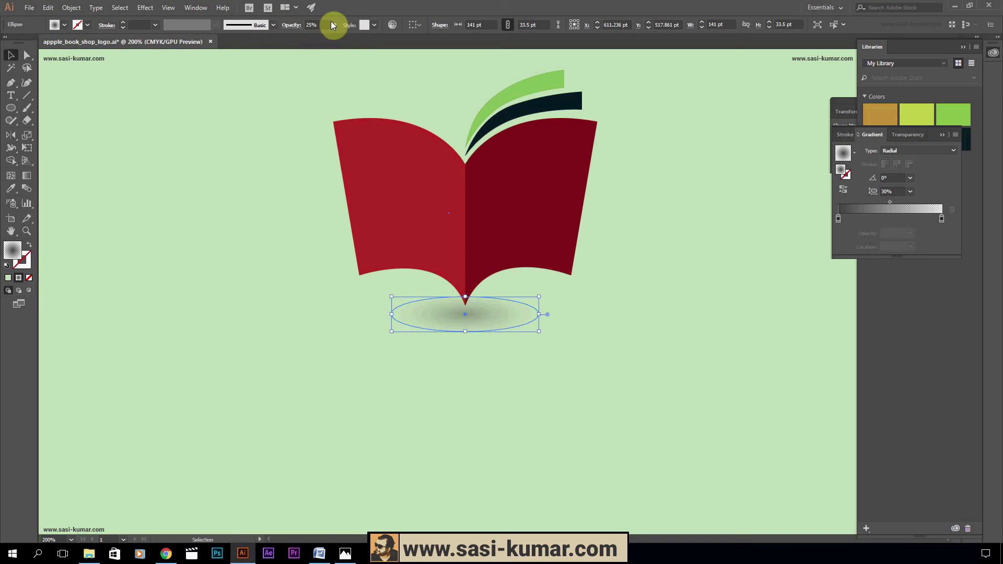
type("50")
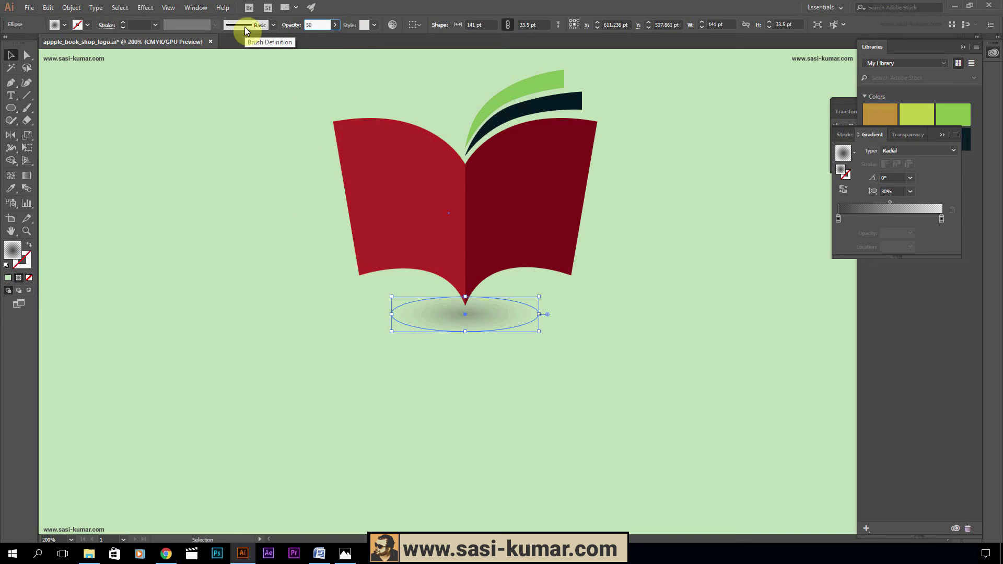
key("Return")
left_click(319, 29)
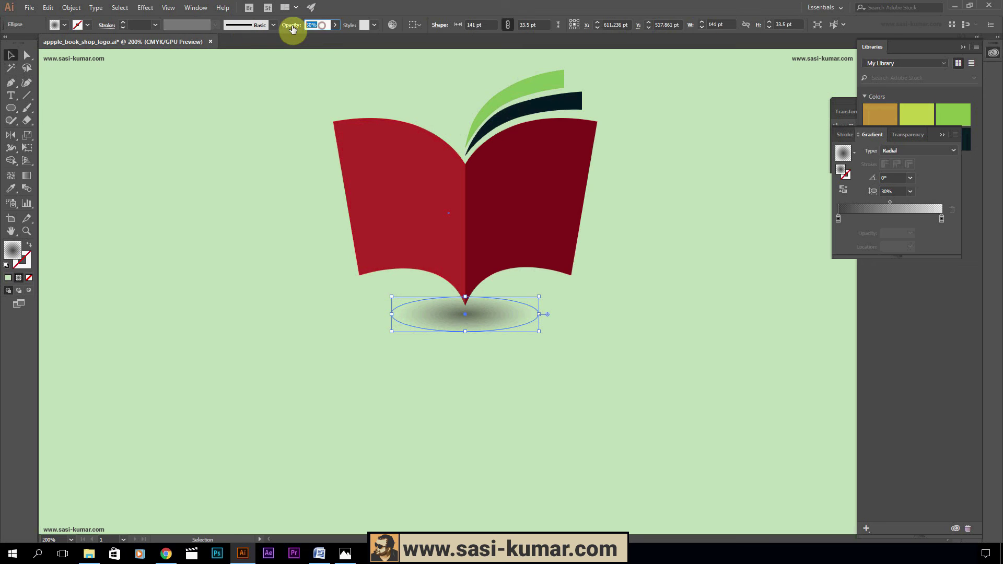
left_click(475, 335)
Scale the shadow ellipse down proportionally around its center to about 70 by 16.6 pt
left_click(477, 326)
left_click_drag(539, 295, 511, 307)
left_click(528, 315, "shift")
scroll(519, 336, "up", 1)
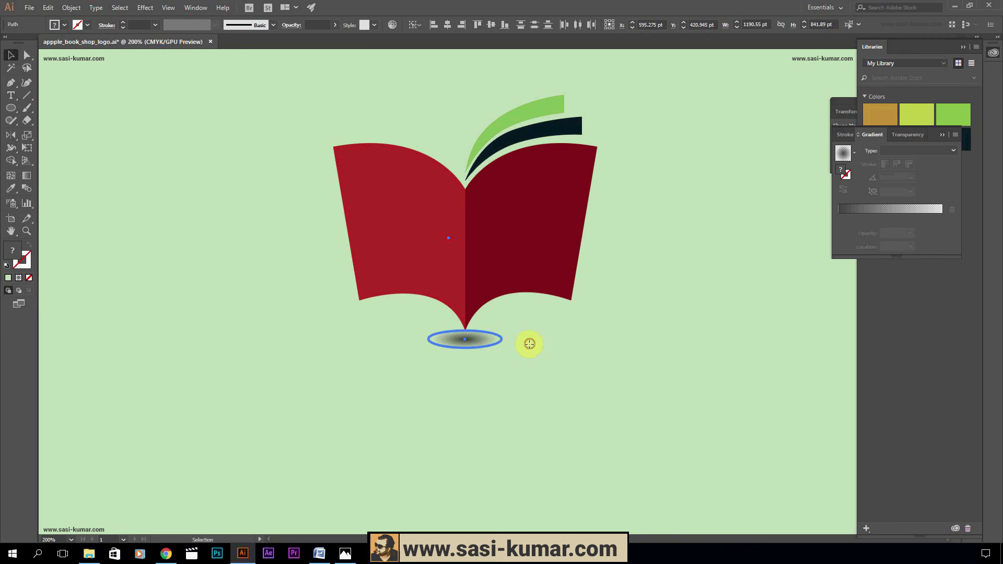
left_click(456, 280)
Select the pale green background rectangle and lock it
left_click(350, 127)
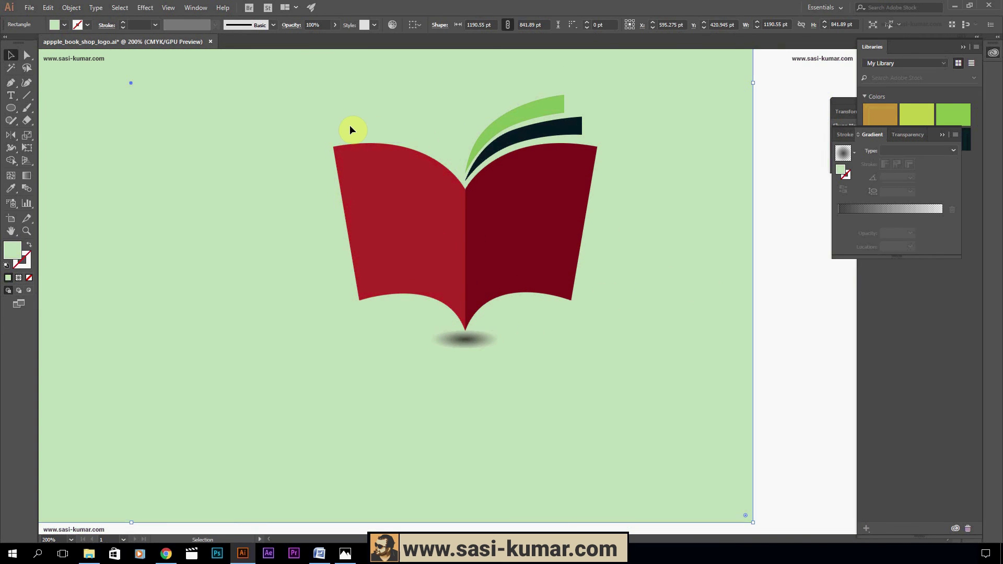
key("ctrl+minus")
key("ctrl+minus")
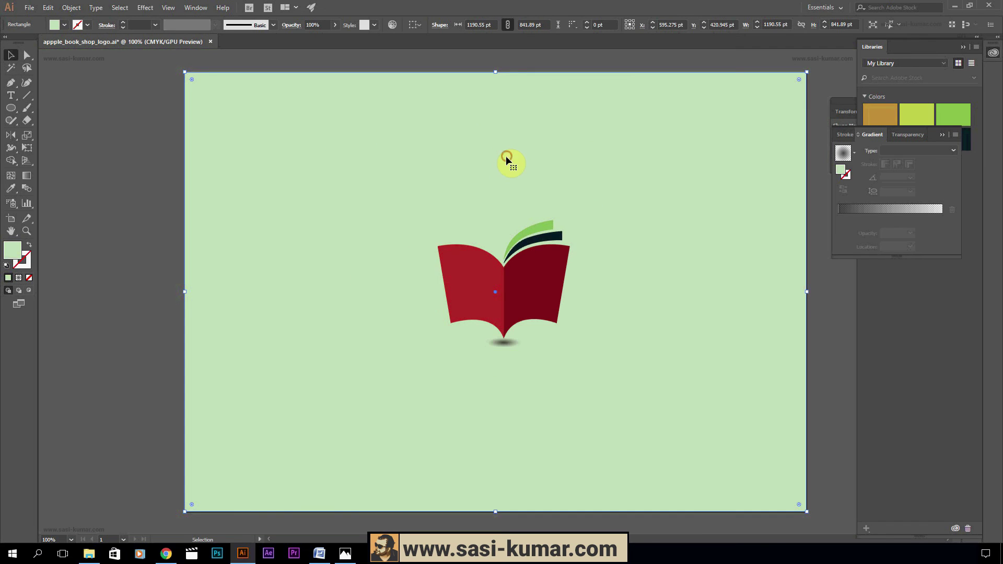
key("ctrl+shift+a")
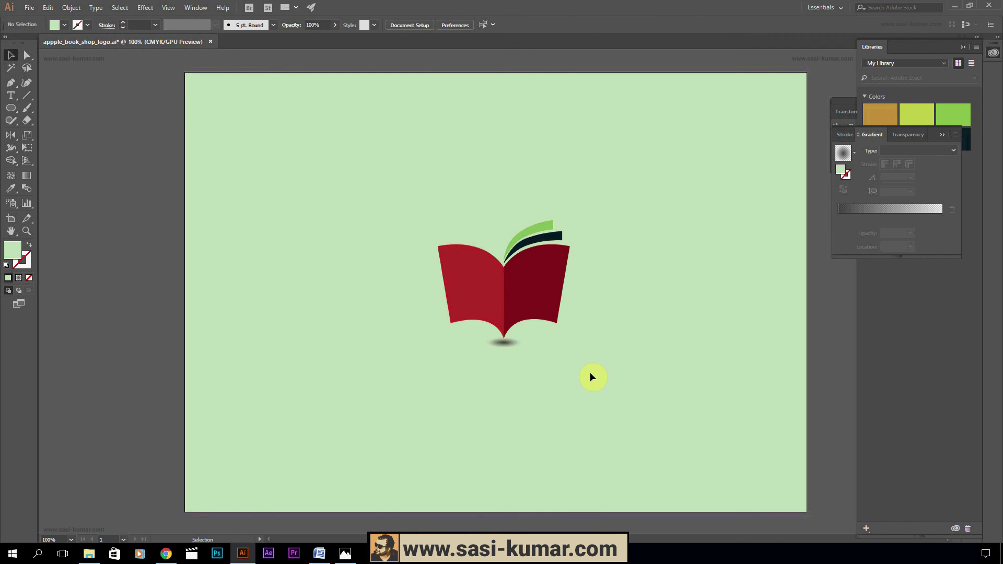
Bring all the book shapes and page strips to the front, above the shadow ellipse, and deselect them
left_click_drag(594, 208, 445, 283)
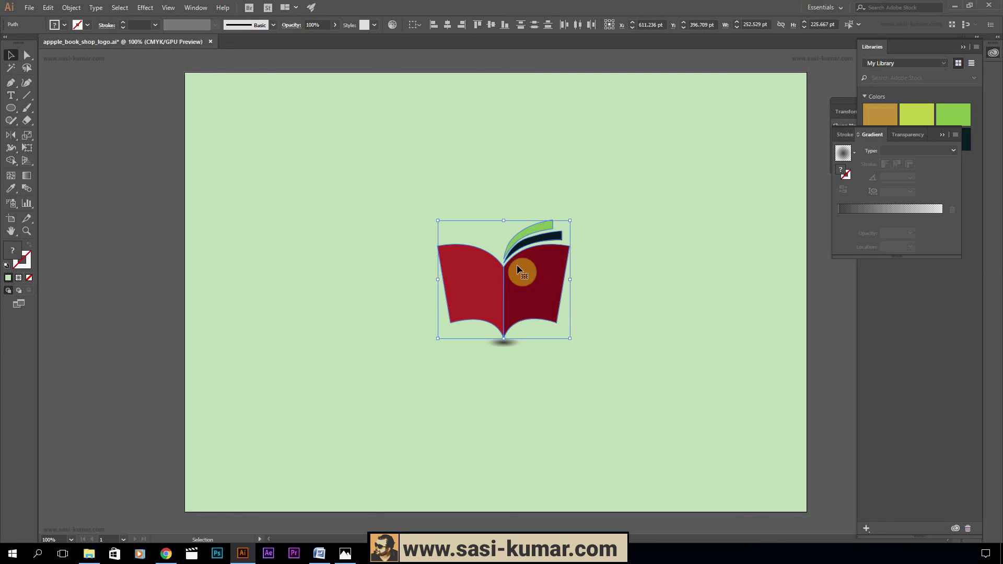
right_click(517, 265)
mouse_move(597, 416)
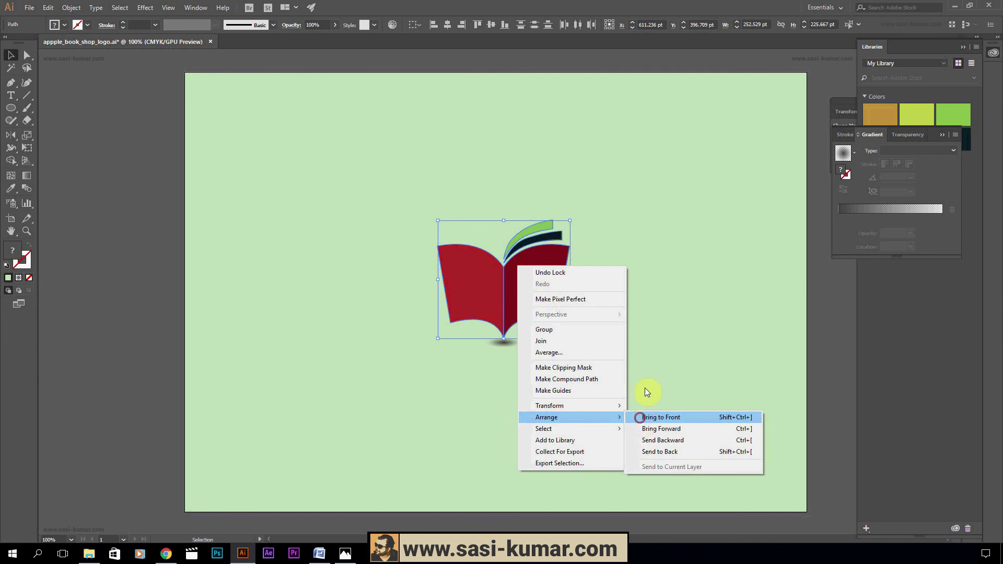
left_click(642, 418)
key("ctrl+shift+a")
Set the shadow ellipse's opacity to 65% and deselect it
key("ctrl+plus")
key("ctrl+plus")
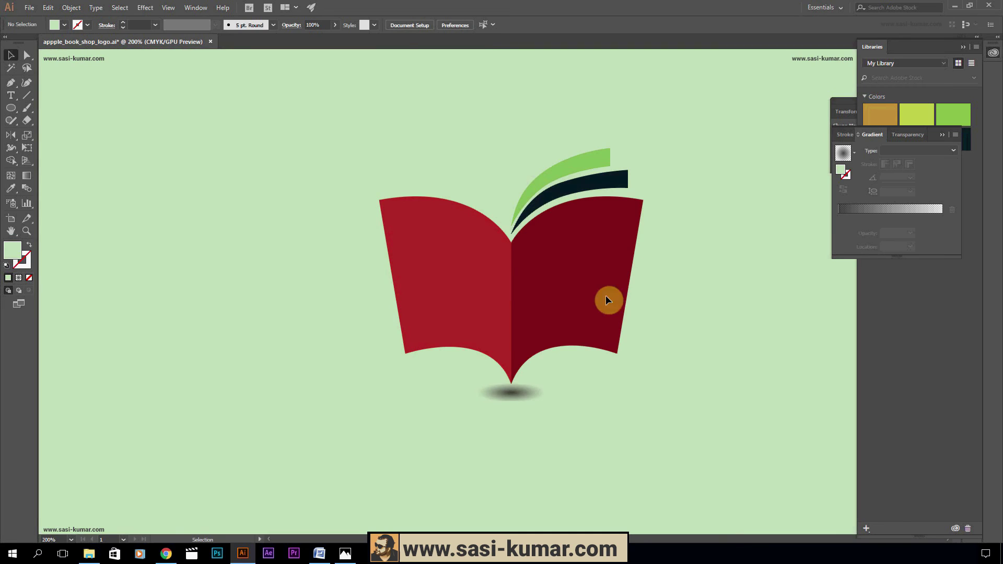
left_click(490, 400)
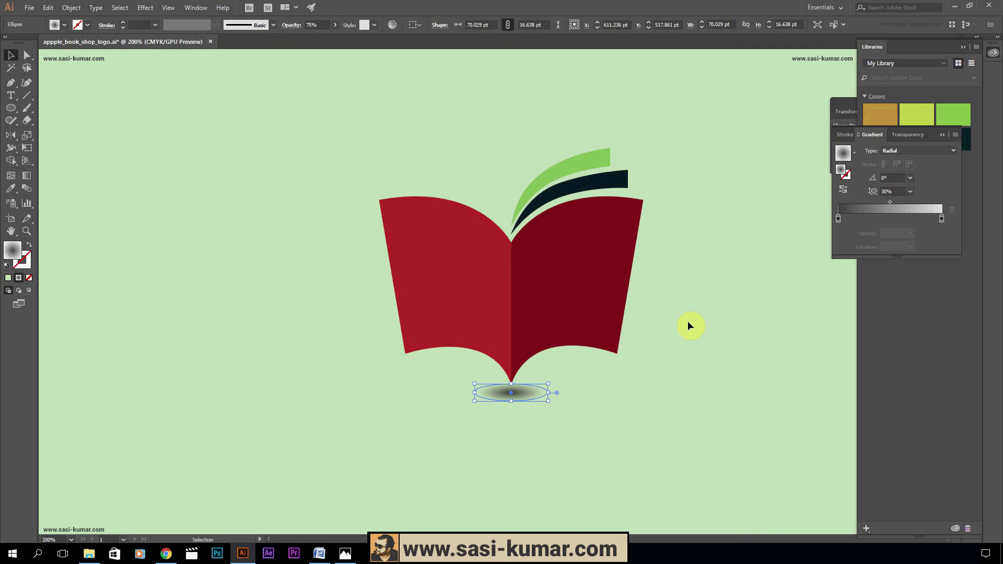
left_click(318, 26)
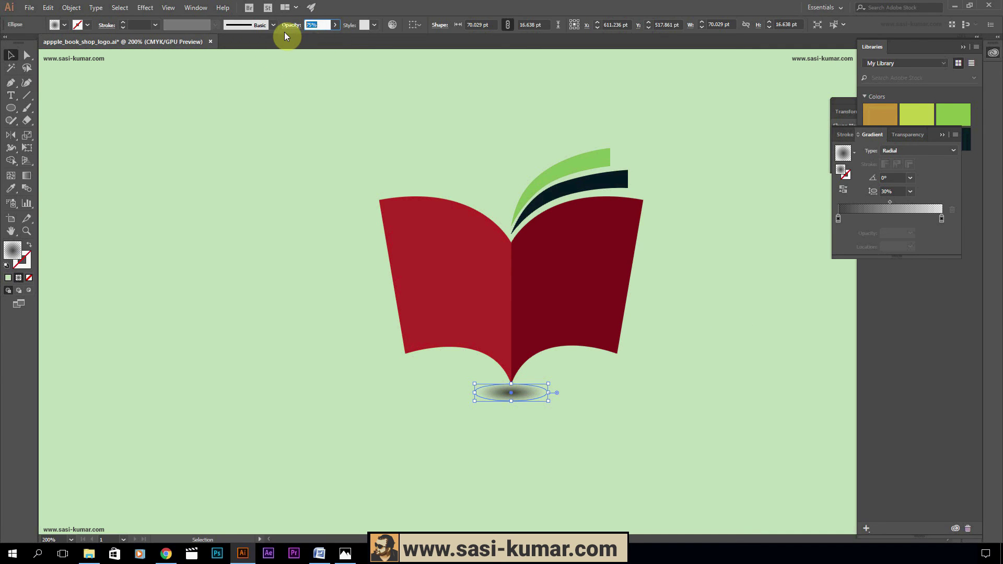
type("65")
key("Return")
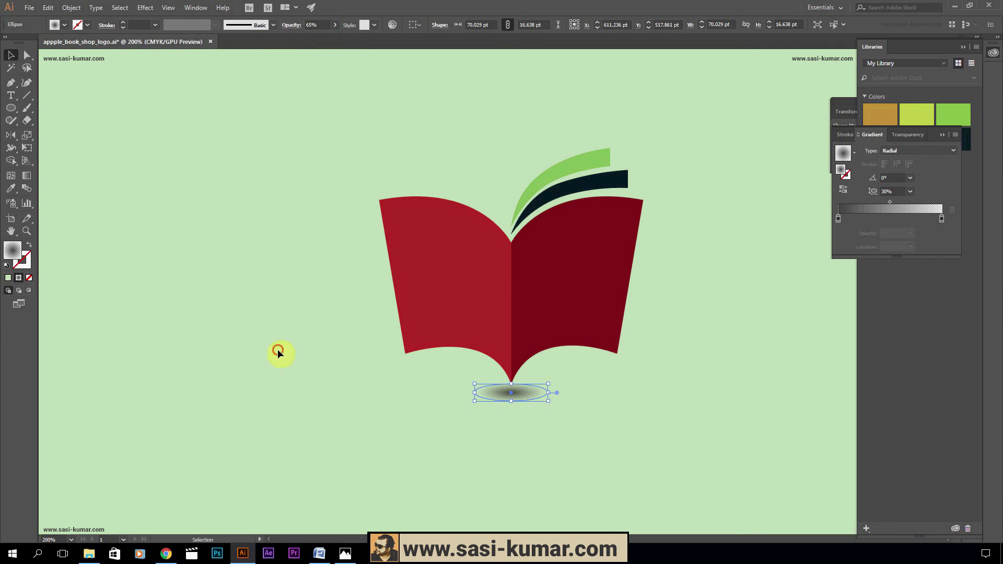
left_click(277, 349)
Move the shadow gradient's transparent outer stop inward to about the middle of the gradient so the shadow shrinks
left_click(520, 401)
key("g")
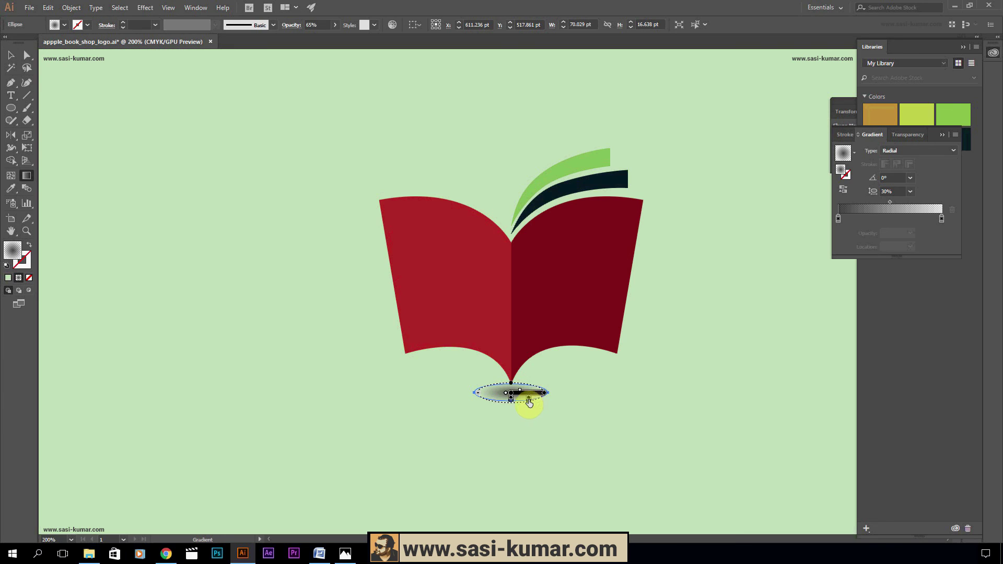
left_click_drag(531, 410, 560, 405)
key("ctrl+z")
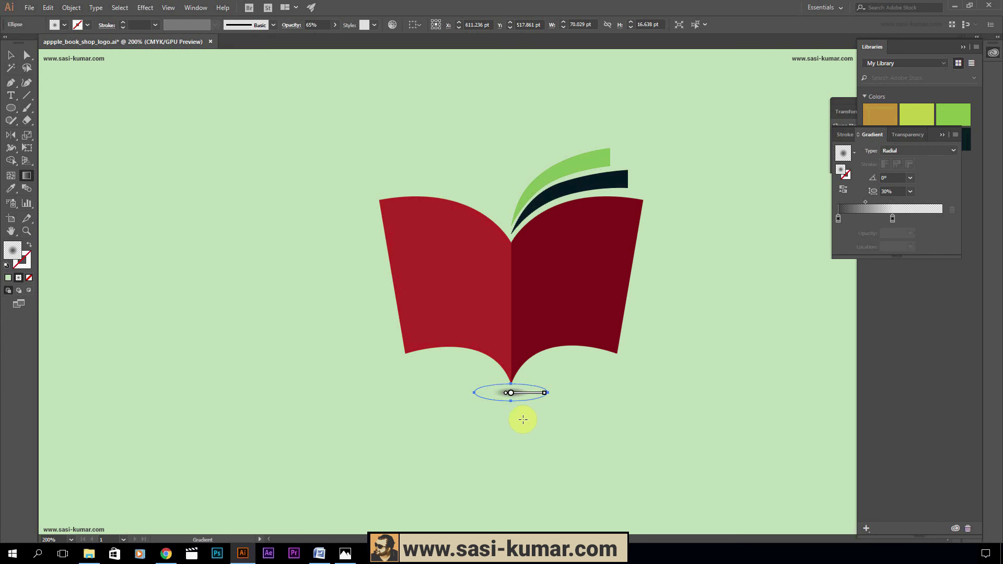
left_click(9, 55)
Move all the book shapes, page strips and shadow together up the artboard and deselect them
left_click(386, 224)
left_click(352, 168)
key("ctrl+0")
scroll(352, 167, "up", 1)
left_click_drag(629, 428, 323, 139)
key("a")
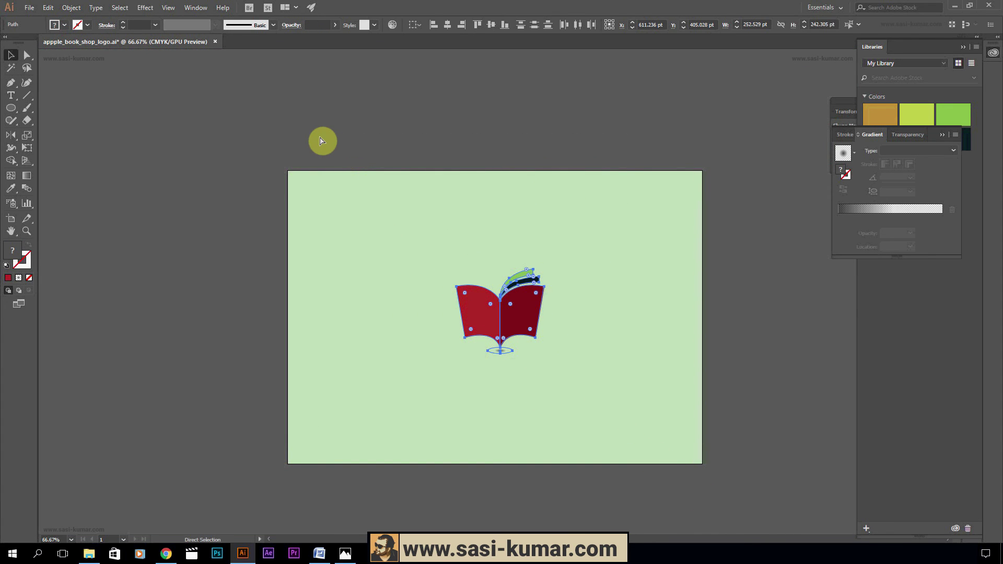
key("v")
left_click_drag(516, 307, 515, 259)
left_click(648, 339)
key("ctrl+equal")
key("ctrl+equal")
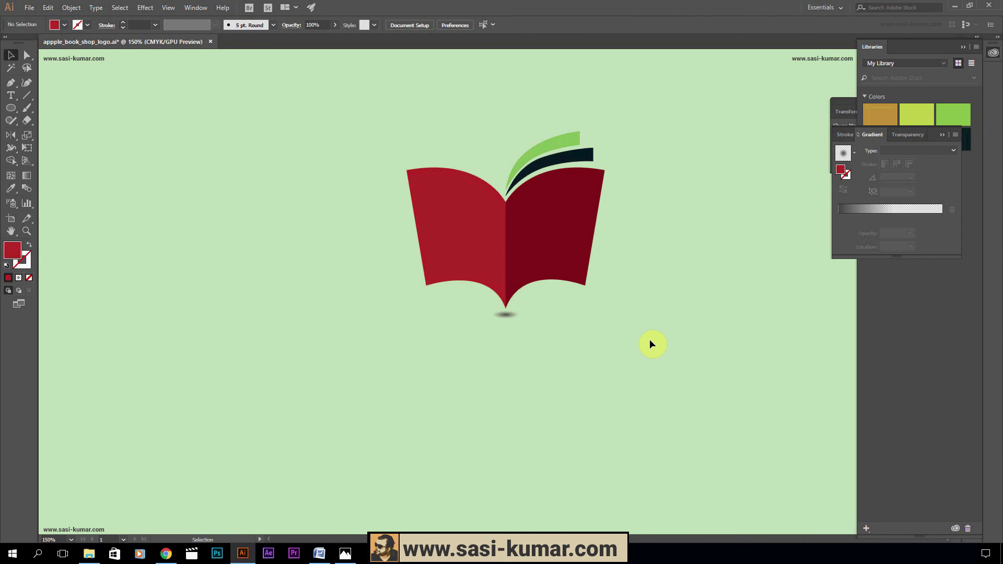
left_click_drag(535, 320, 524, 309)
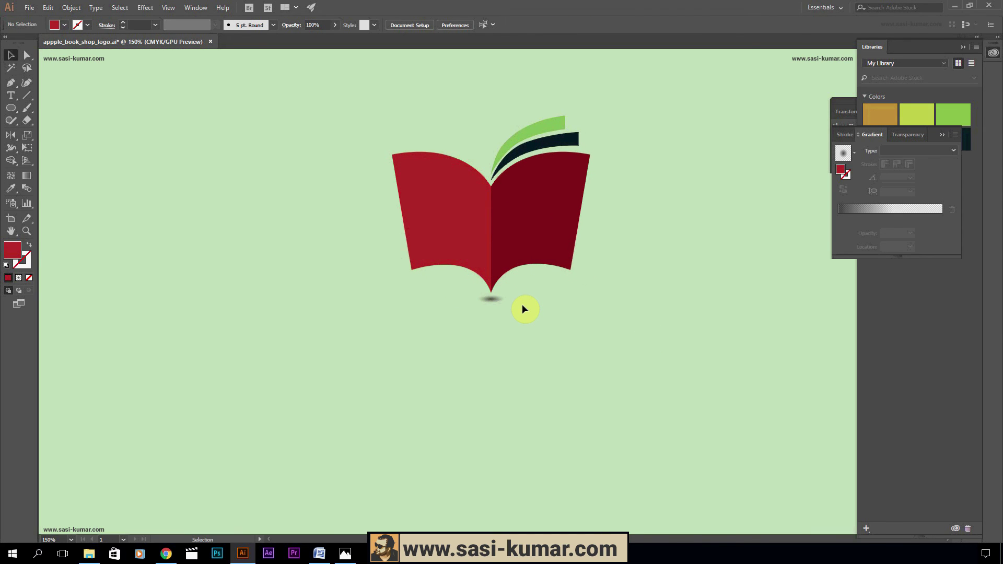
Add the point text "apple book shop" in the empty area below the book
key("t")
left_click(429, 403)
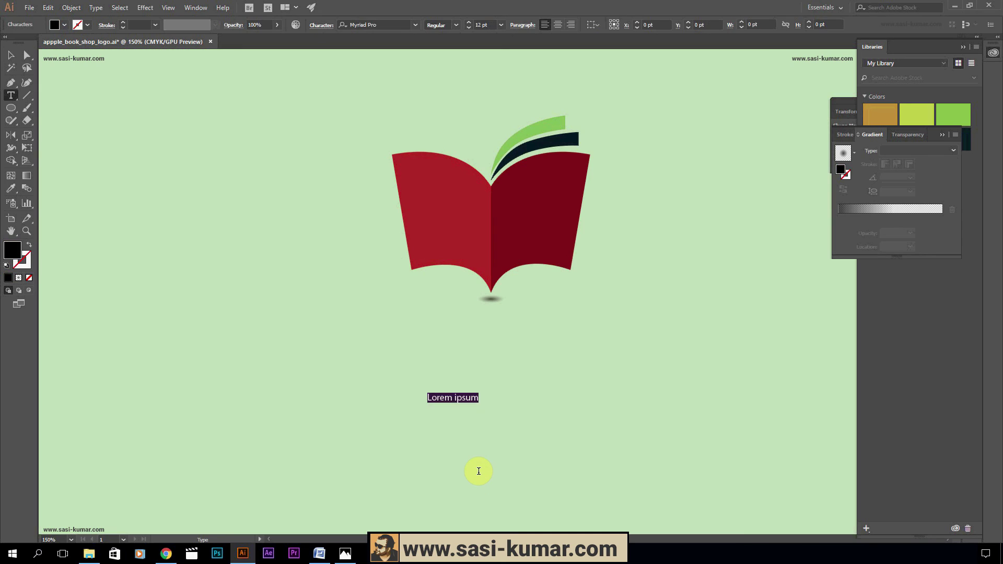
type("A")
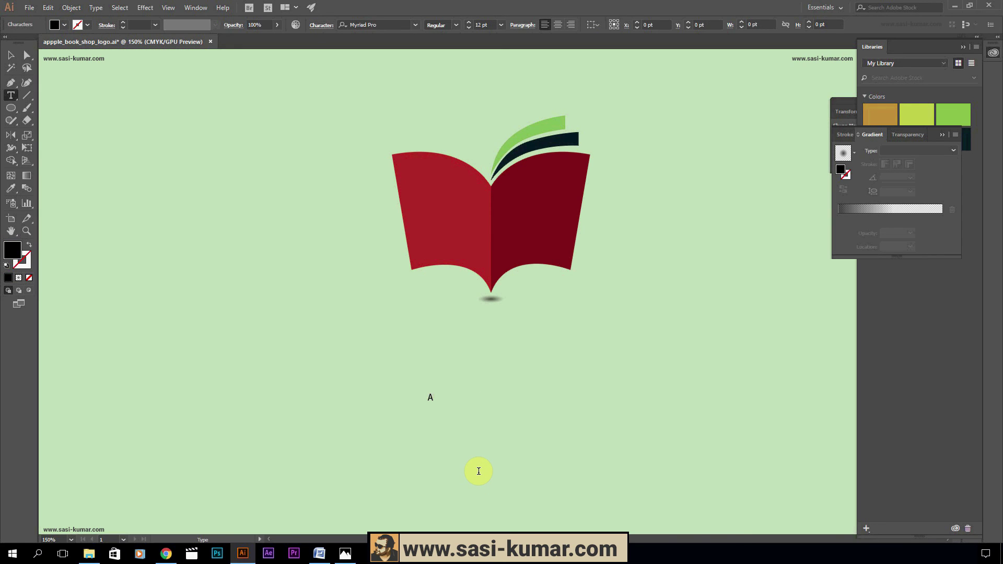
key("BackSpace")
type("apple book shop")
left_click(11, 54)
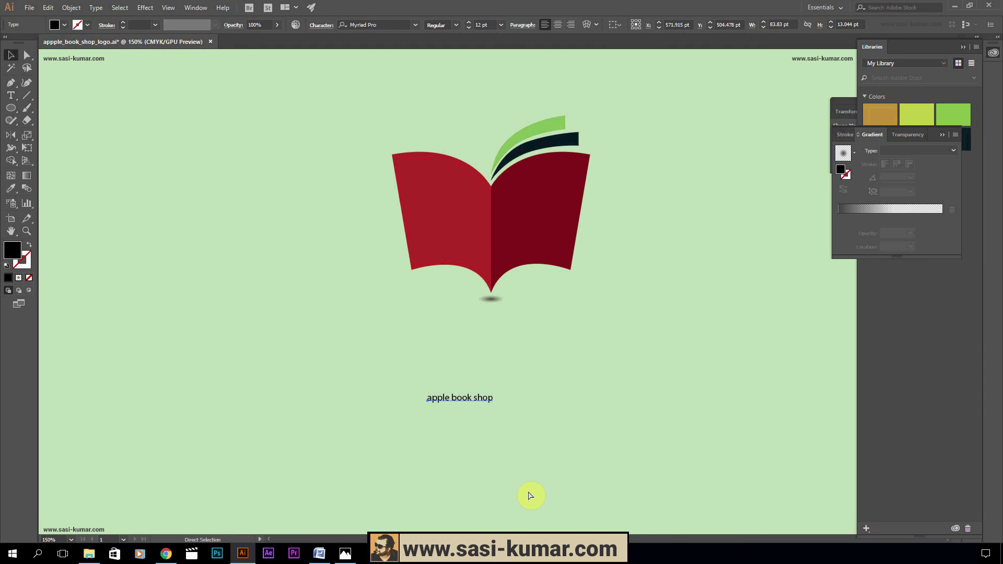
Enlarge the "apple book shop" text to about 41 pt and place it just beneath the book's shadow
key("ctrl+t")
left_click_drag(491, 404, 511, 341)
left_click(626, 387)
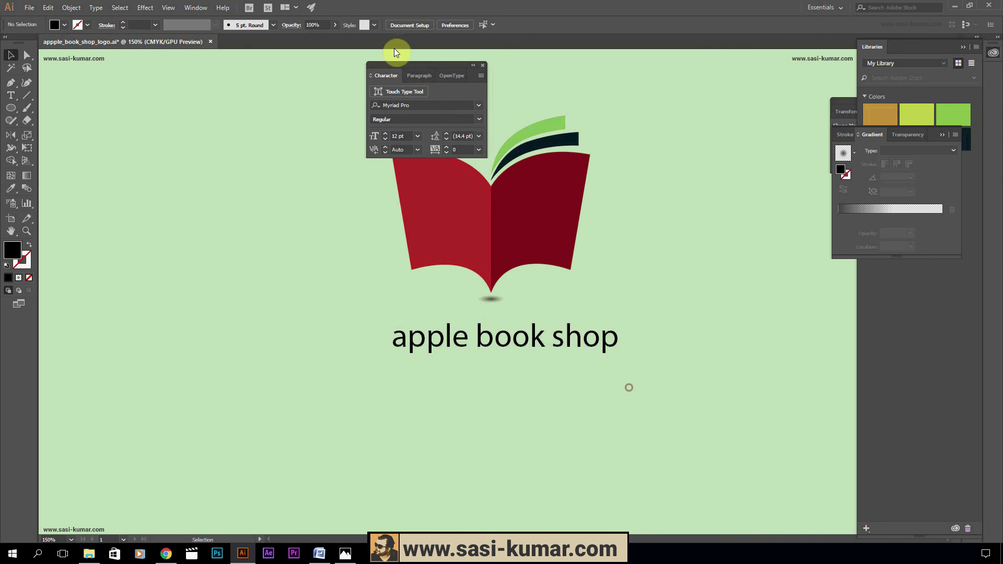
left_click_drag(418, 64, 914, 312)
mouse_move(481, 331)
left_mouse_down()
mouse_move(537, 351)
mouse_move(481, 326)
left_mouse_up()
Set the font of the "apple book shop" text to Lato Light
left_click(893, 327)
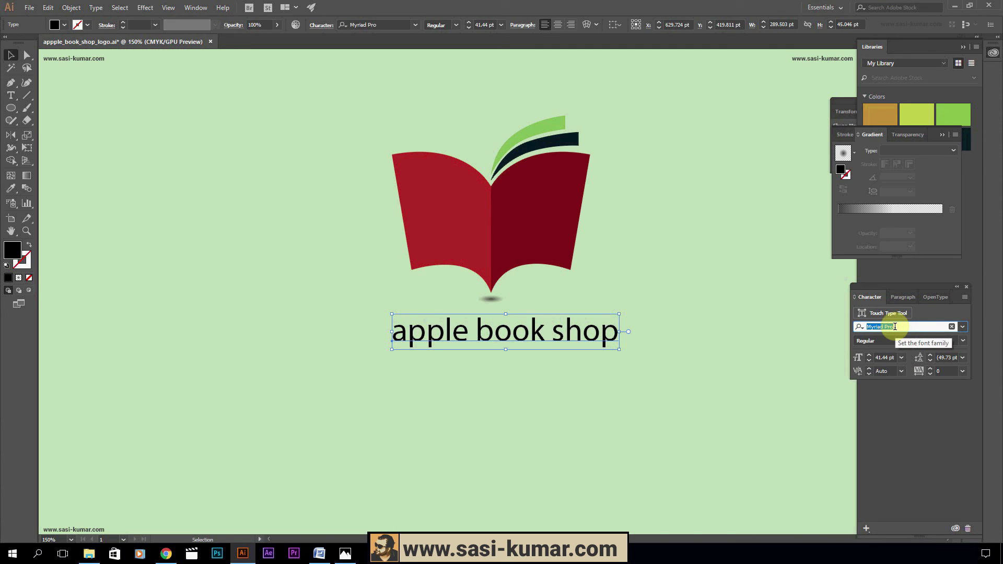
type("lat")
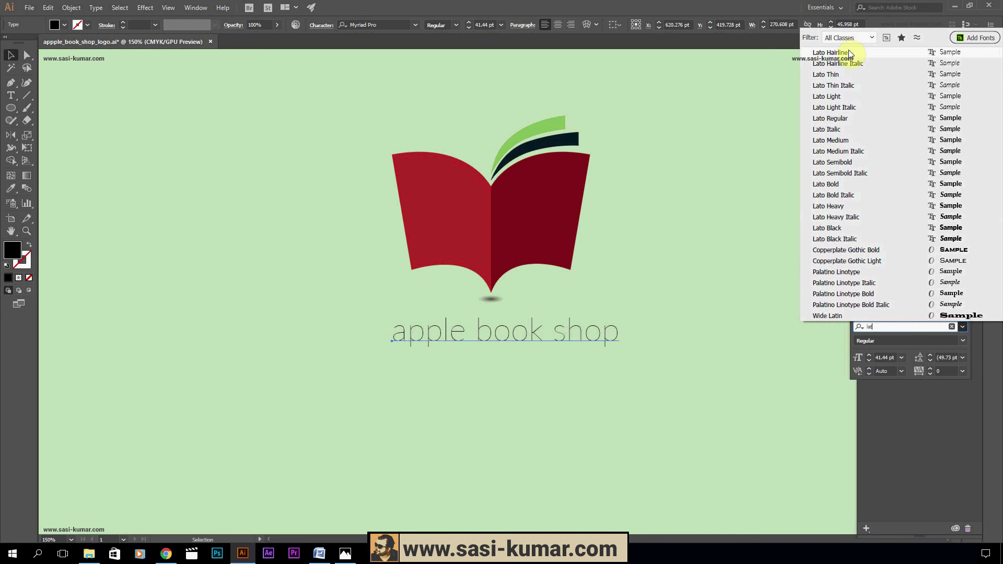
left_click(854, 101)
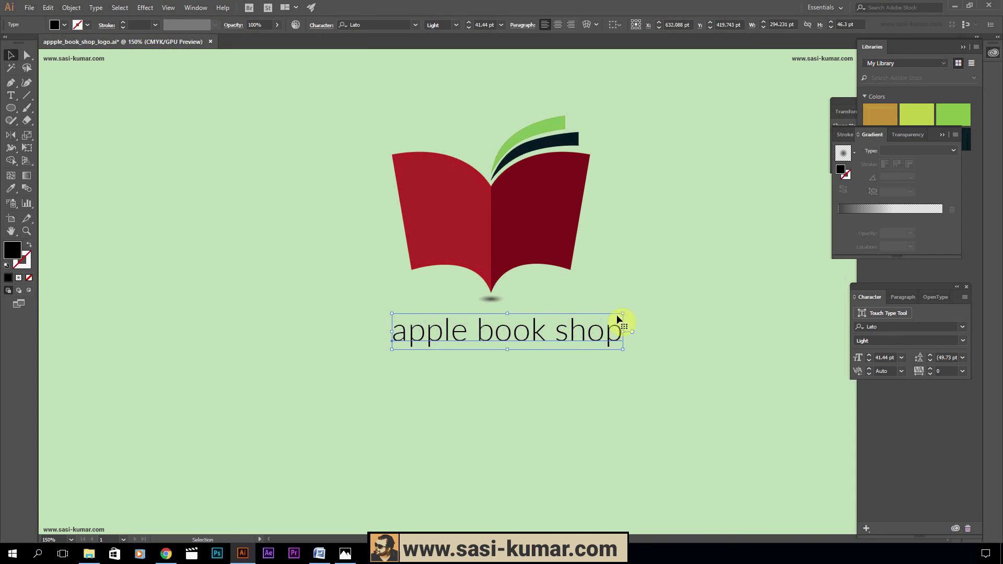
Scale the text down to about 38 pt and centre it horizontally with the book, then deselect both
left_click_drag(622, 313, 606, 343)
left_click_drag(549, 331, 528, 331)
left_click(524, 343)
left_click(482, 273, "shift")
left_click(351, 24)
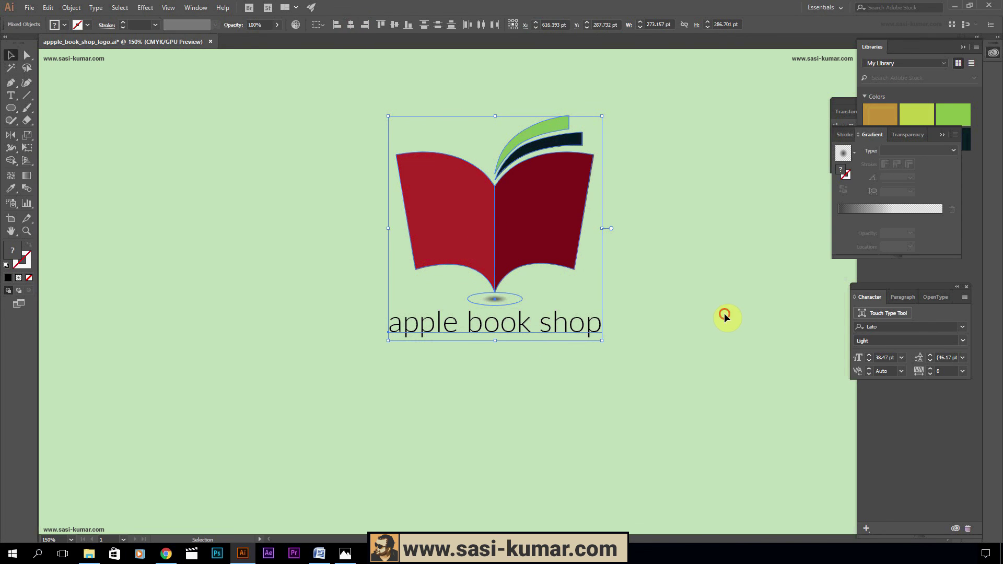
left_click(727, 318)
Recolour the "apple book shop" text with the dark navy sampled from the lower page strip and deselect it
left_click(542, 332)
key("i")
left_click(545, 220)
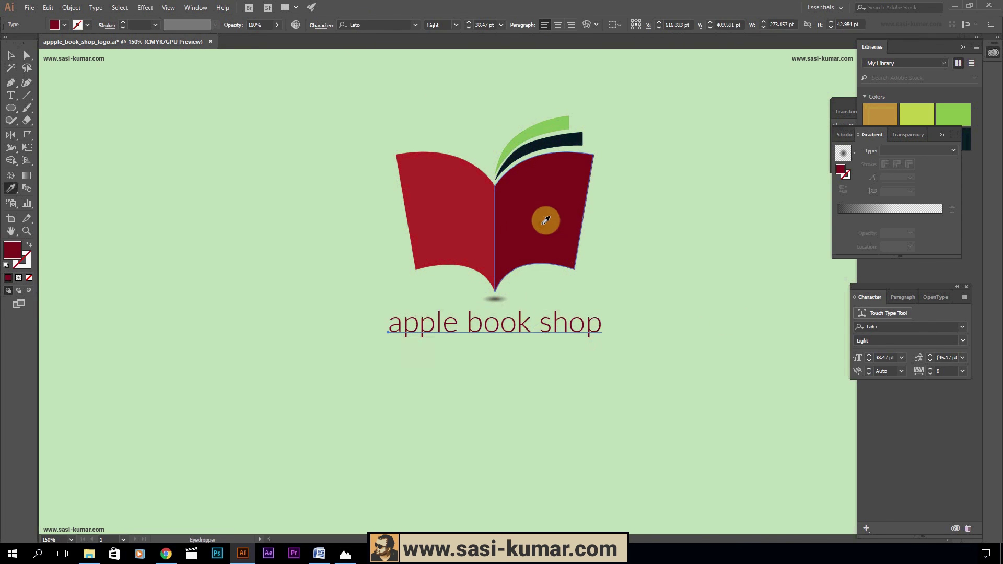
left_click(565, 140)
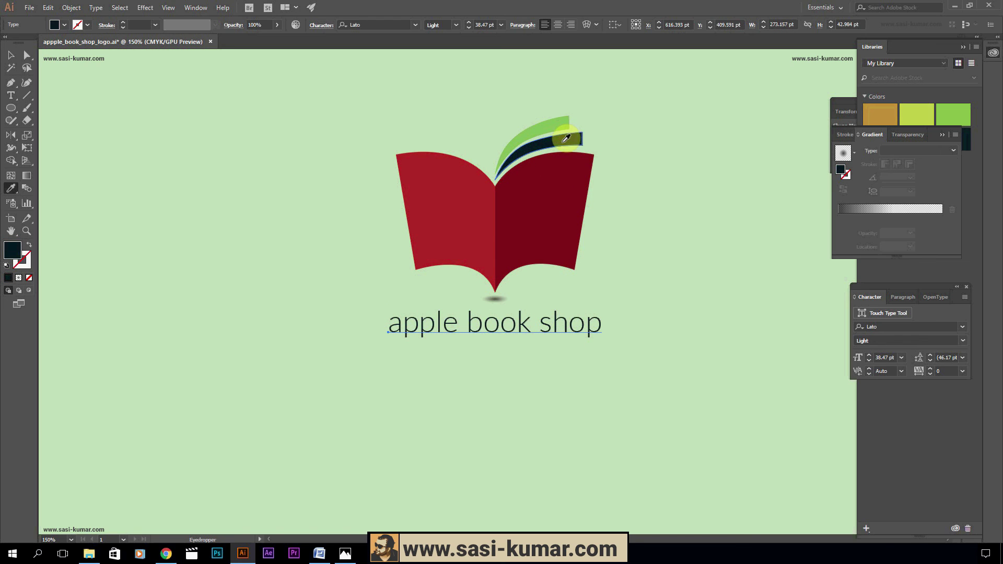
left_click(10, 54)
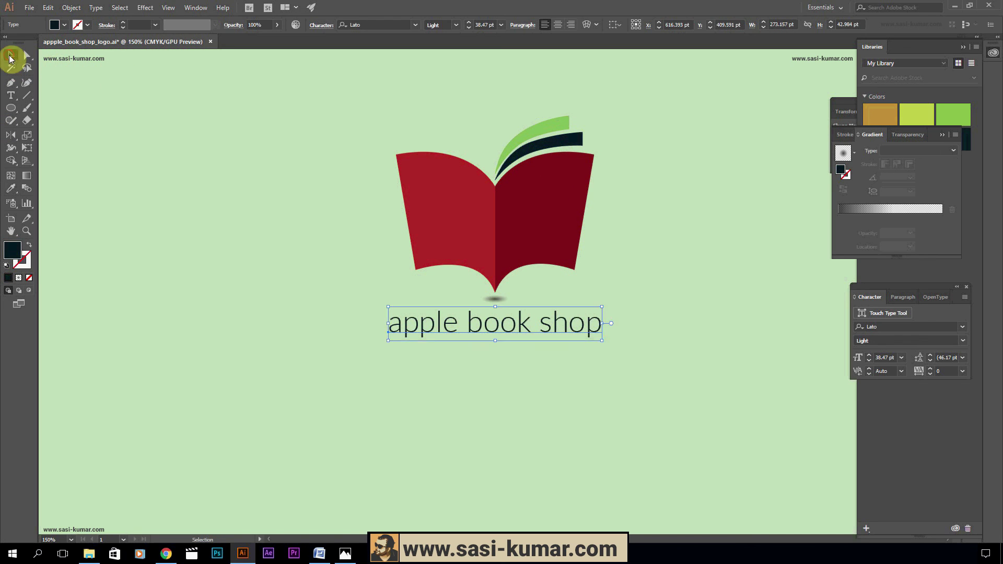
left_click(199, 299)
Move the whole logo, book and text together, down to the middle of the artboard and deselect it
key("ctrl+minus")
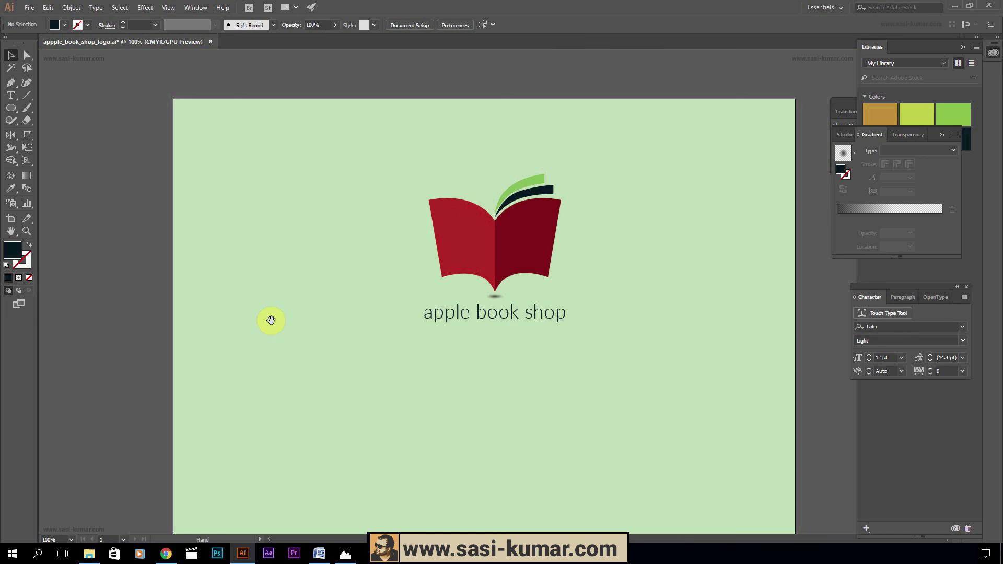
scroll(394, 294, "down", 3)
scroll(538, 289, "up", 2)
left_click_drag(629, 413, 337, 42)
left_click_drag(517, 277, 509, 314)
left_click(622, 314)
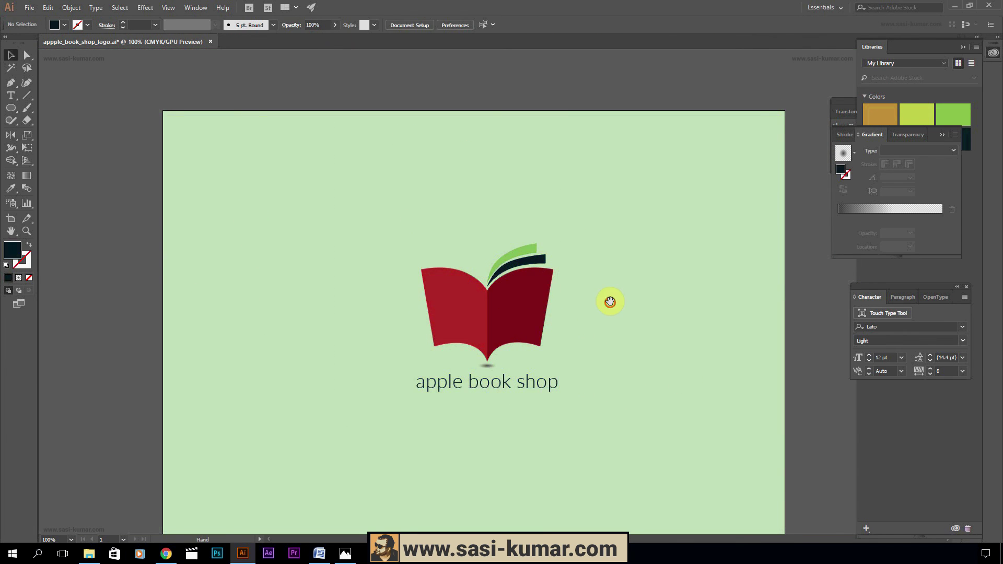
scroll(611, 308, "down", 4)
scroll(585, 282, "up", 3)
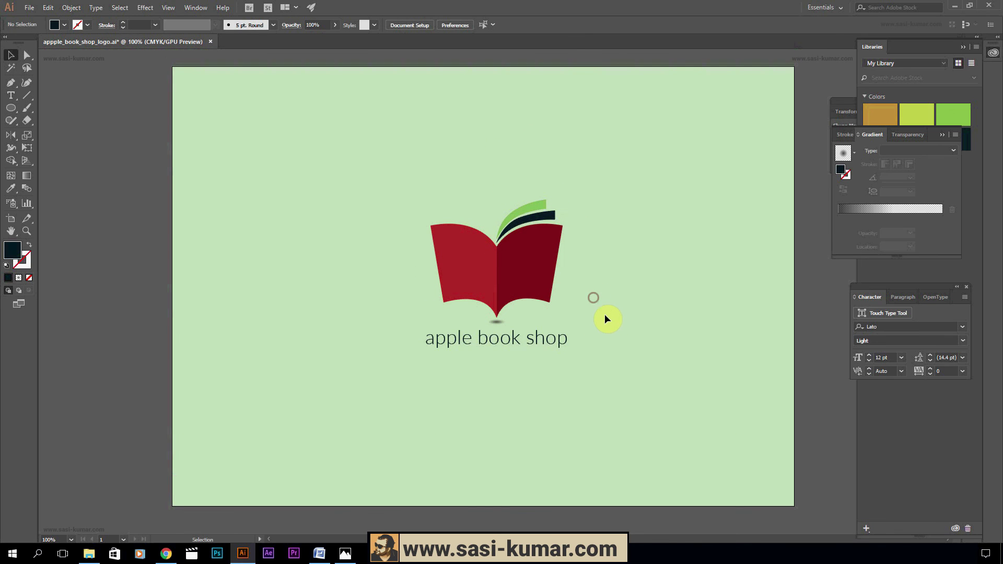
Reshape the lower edge of the green page strip by adjusting both direction handles of its middle anchor point
key("ctrl+equal")
key("ctrl+equal")
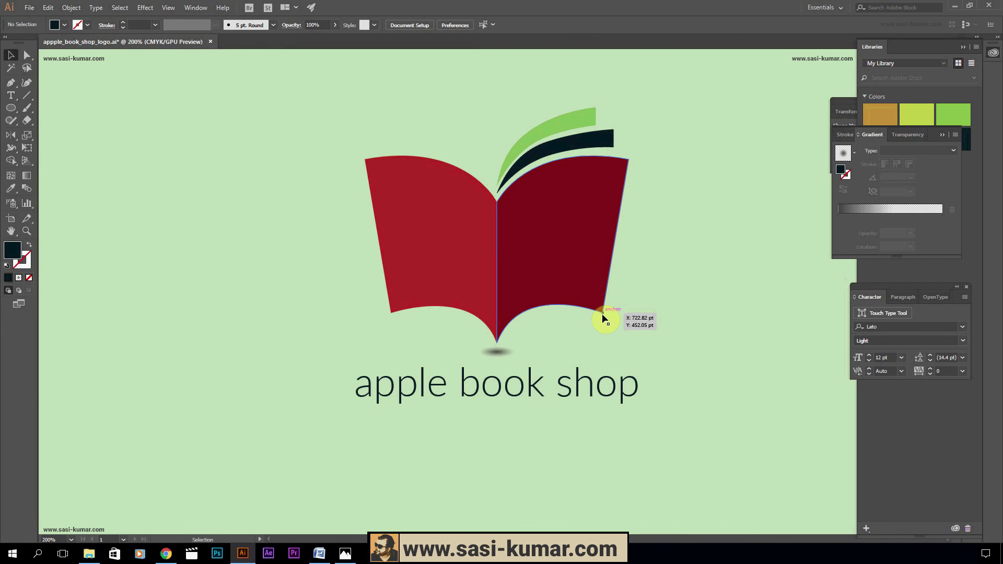
left_click(538, 134)
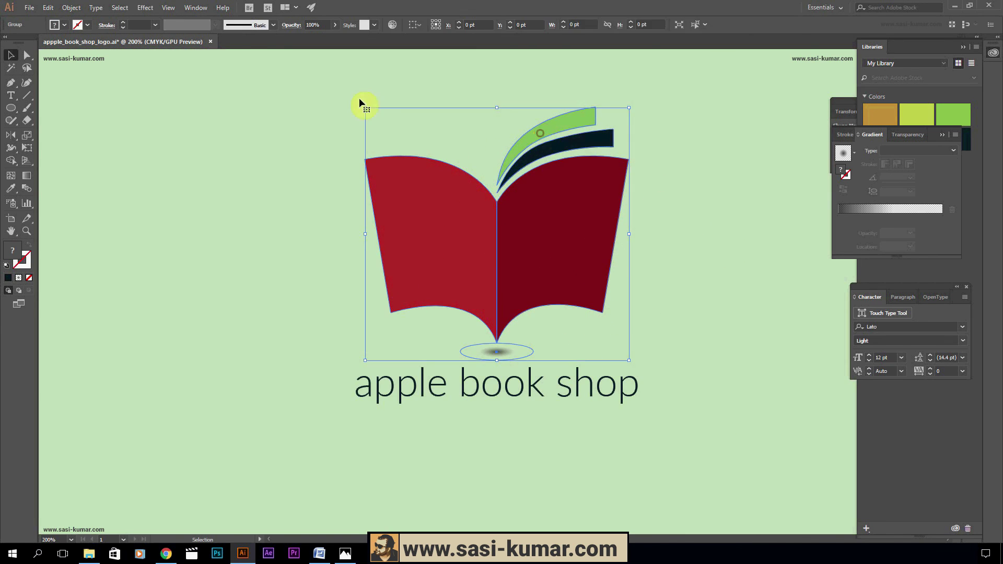
left_click(27, 55)
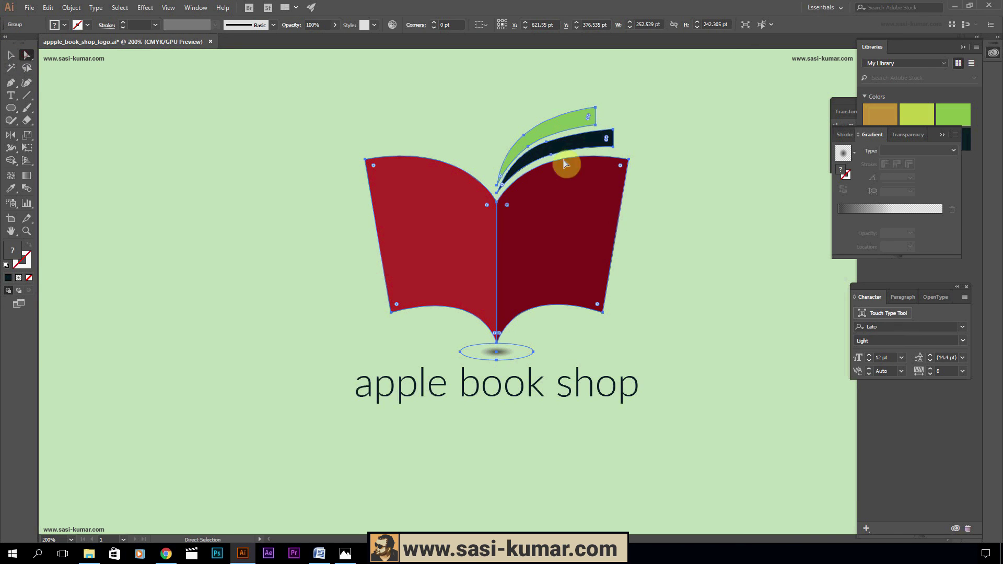
left_click(526, 145)
left_click_drag(552, 131, 559, 125)
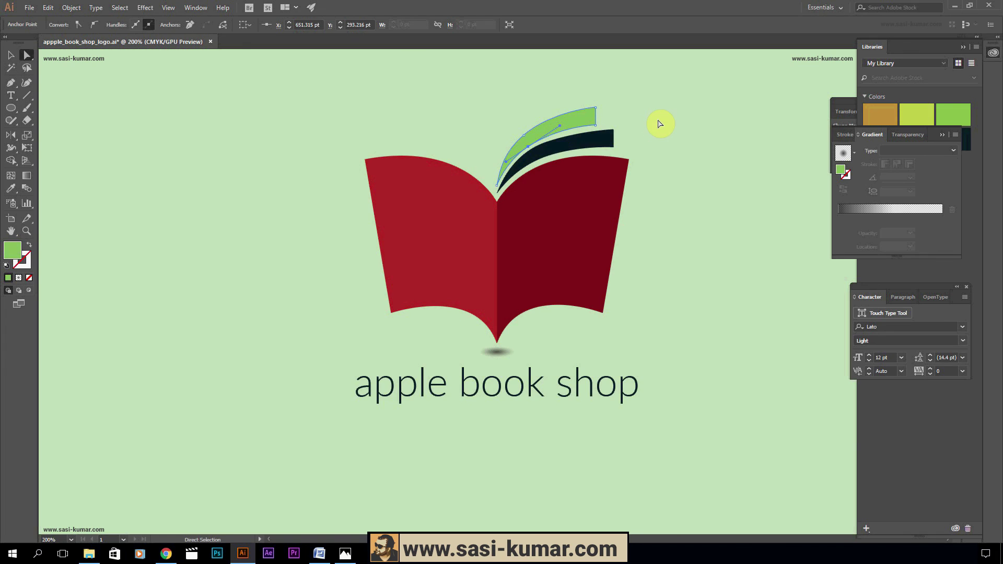
key("ctrl+plus")
key("ctrl+plus")
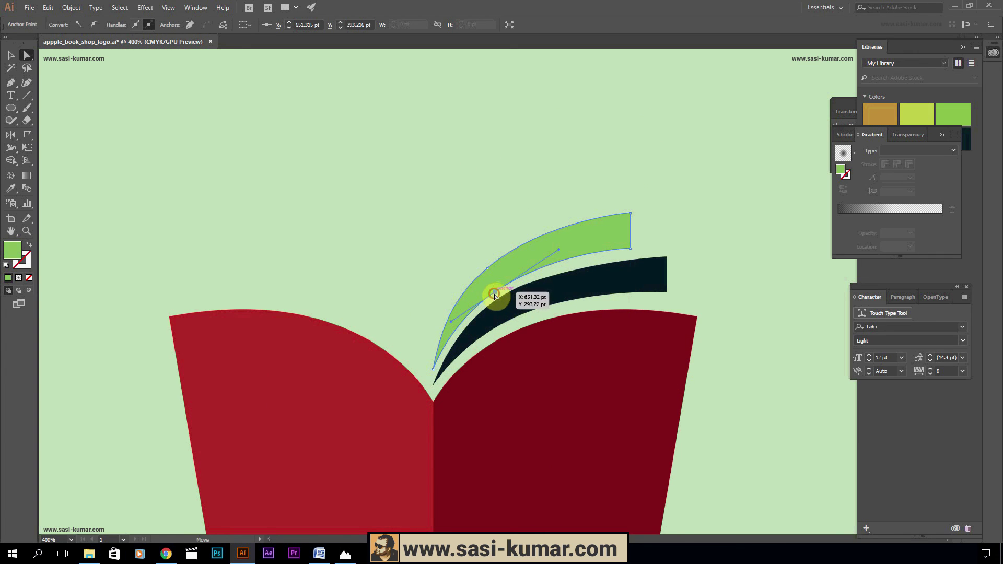
left_click_drag(450, 321, 459, 318)
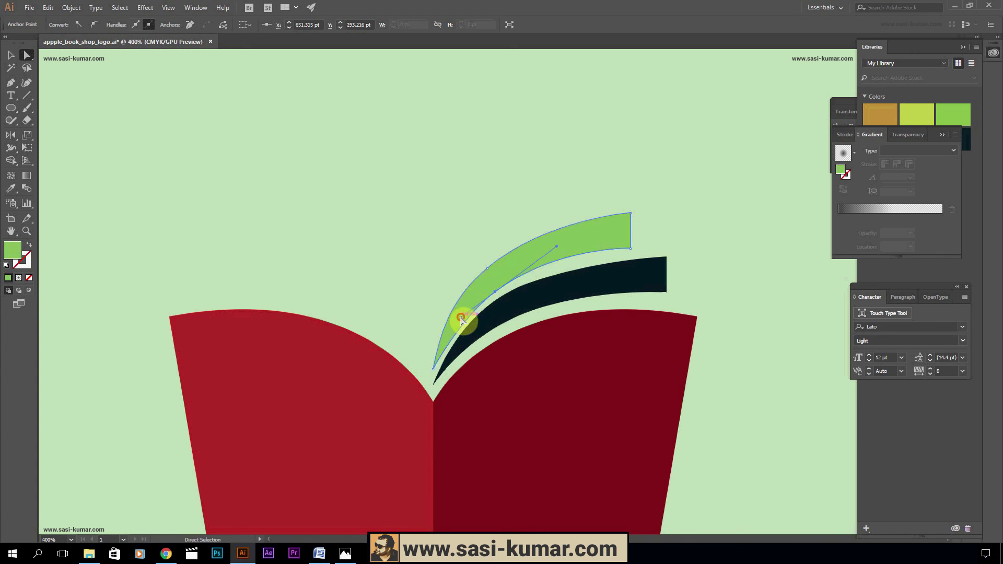
Smooth the upper edge of the green page strip at its middle anchor point and deselect the strip
left_click(631, 249)
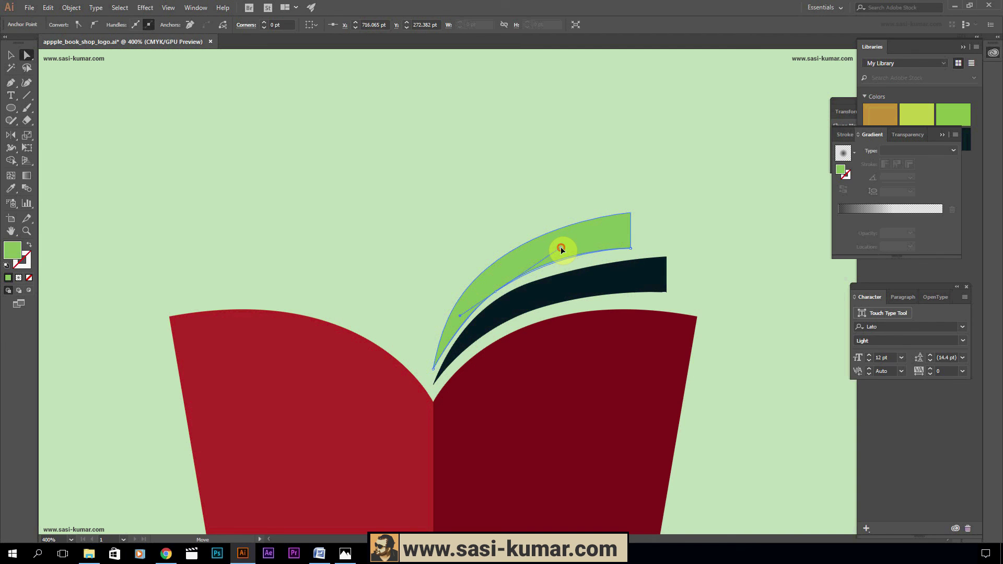
left_click(631, 213)
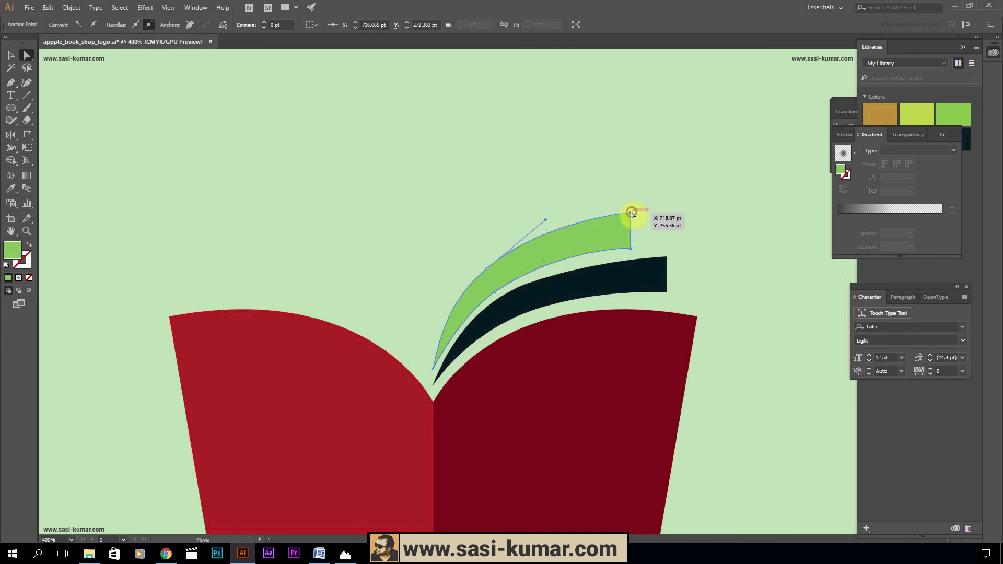
left_click(486, 268)
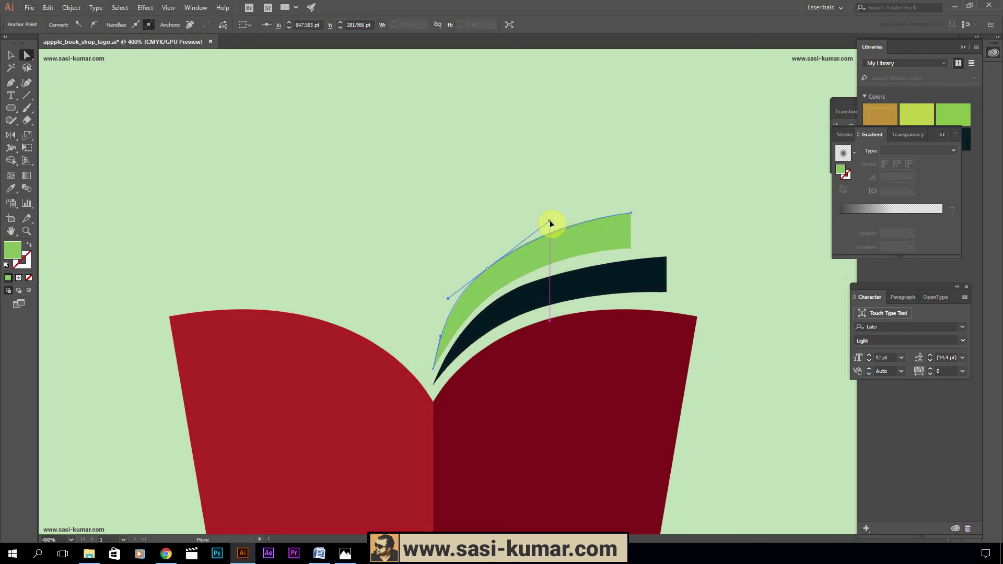
left_click_drag(607, 351, 589, 284)
key("v")
left_click(407, 116)
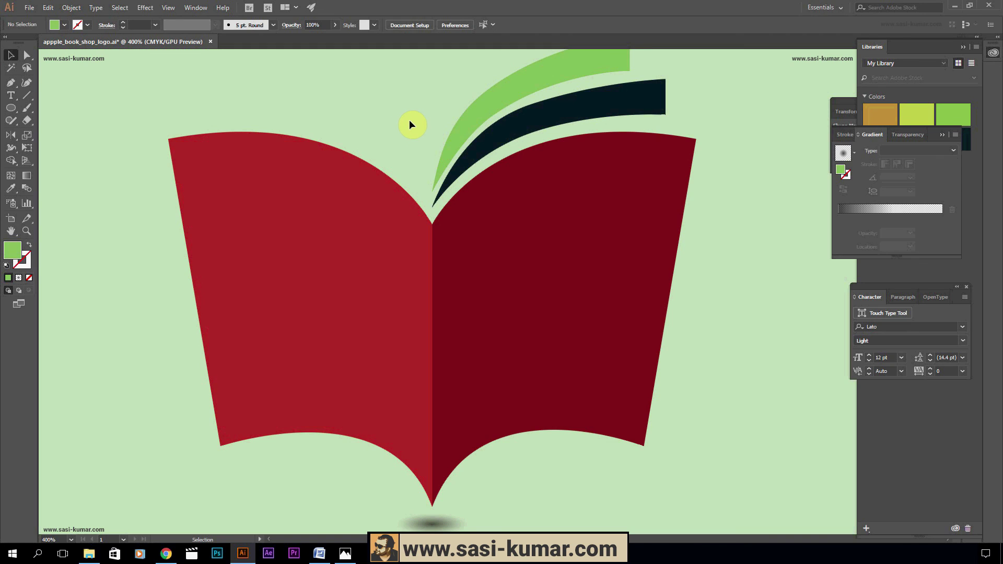
key("ctrl+minus")
key("ctrl+minus")
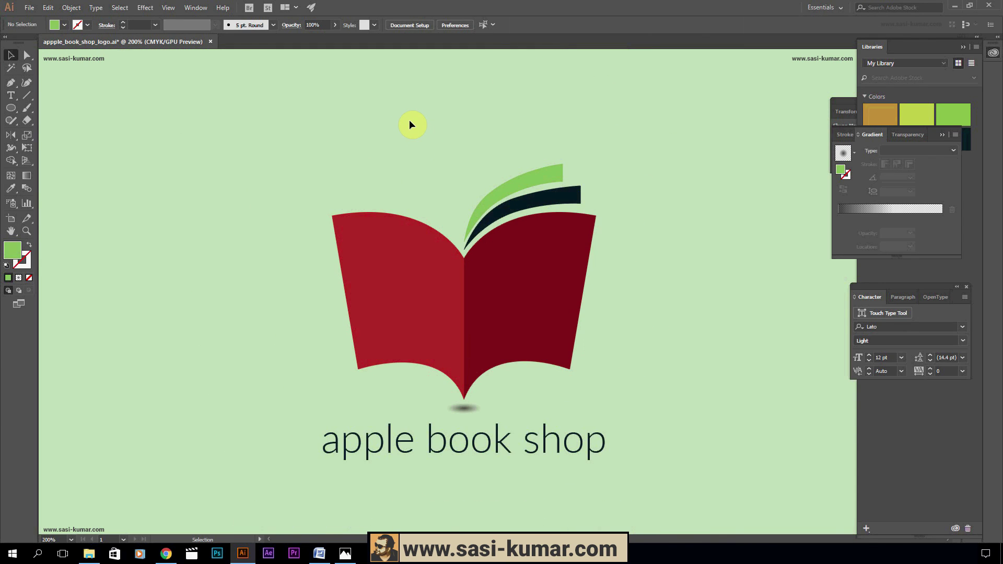
key("ctrl+minus")
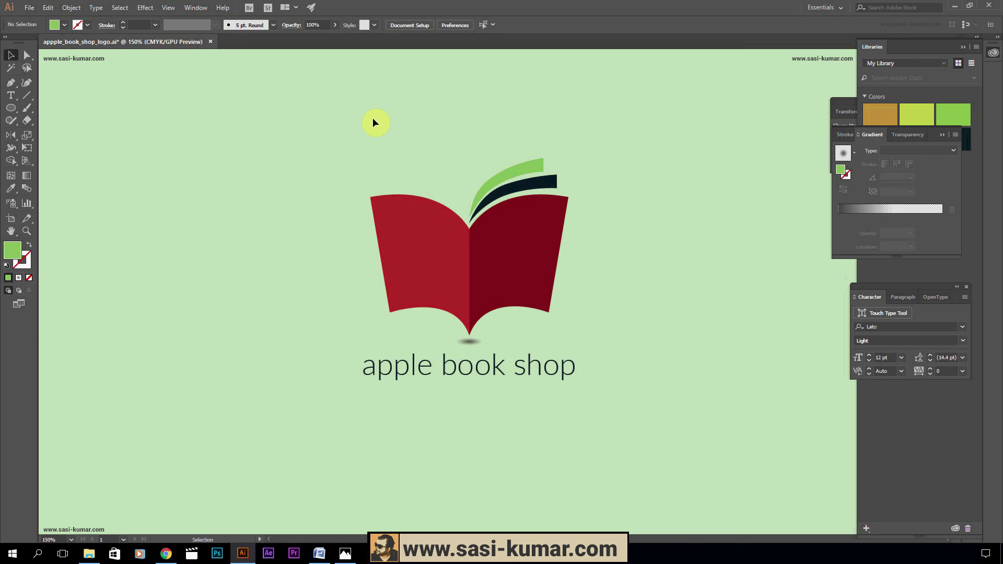
Adjust the curve of the dark navy page strip's upper edge with its middle anchor's direction handle
key("ctrl+plus")
key("ctrl+plus")
scroll(374, 123, "up", 2)
key("a")
left_click(564, 119)
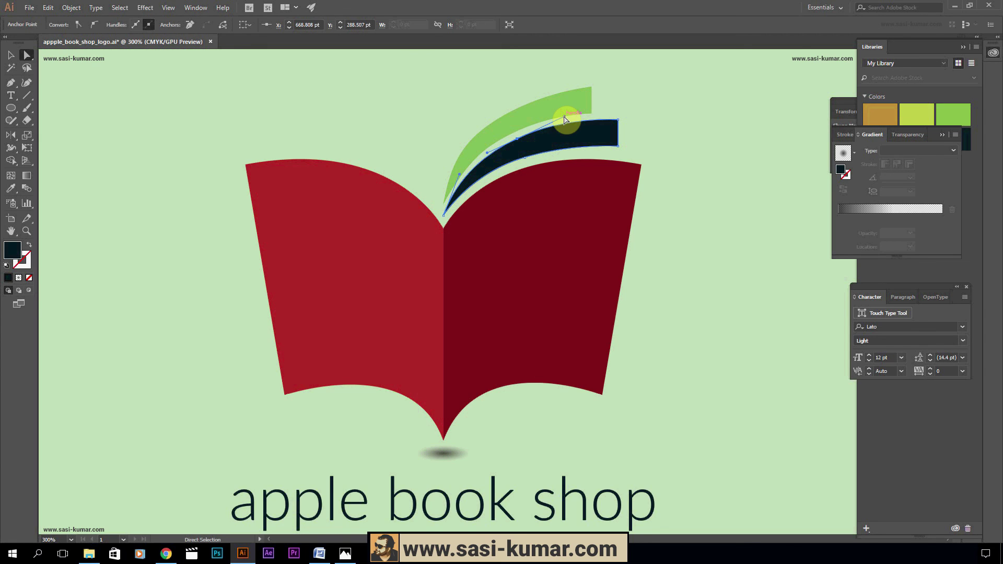
key("ctrl+minus")
scroll(624, 262, "down", 2)
key("ctrl+minus")
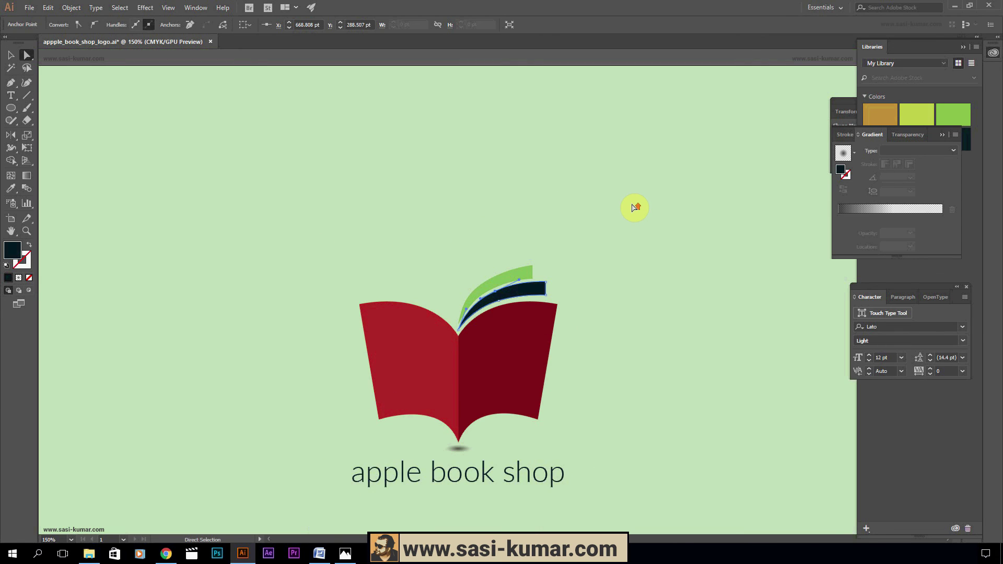
left_click_drag(638, 338, 632, 246)
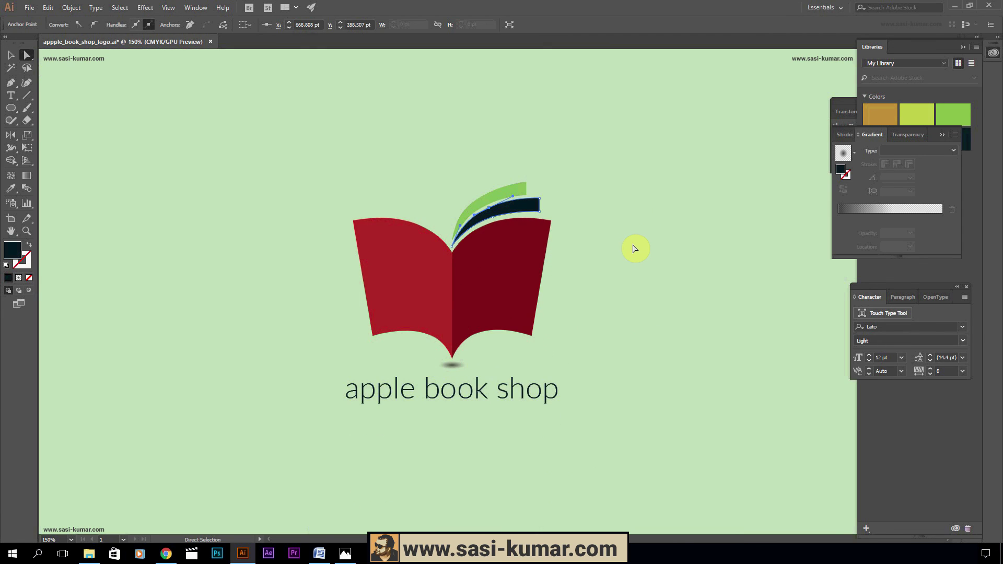